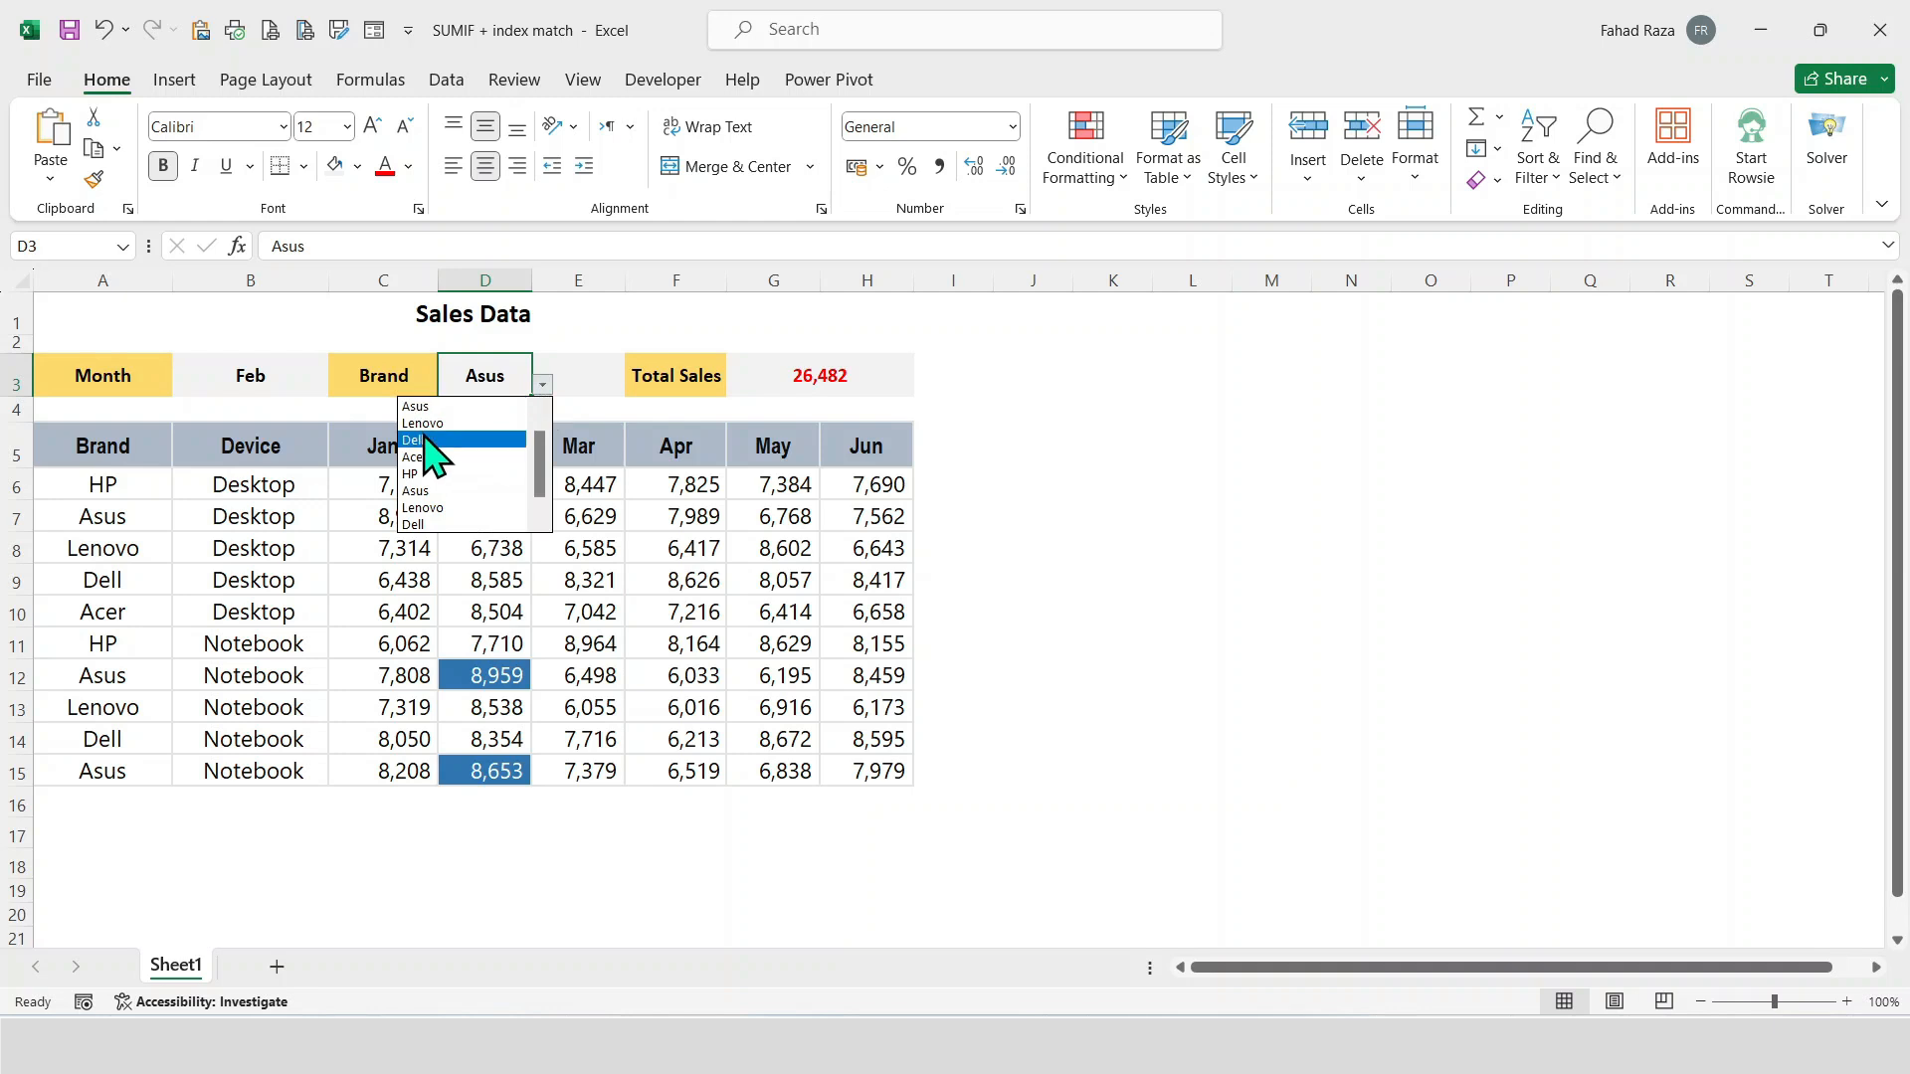
Set the brand selector to Lenovo and the month selector to May in the finished sales lookup.
left_click(423, 423)
left_click(298, 376)
left_click(339, 384)
left_click(298, 473)
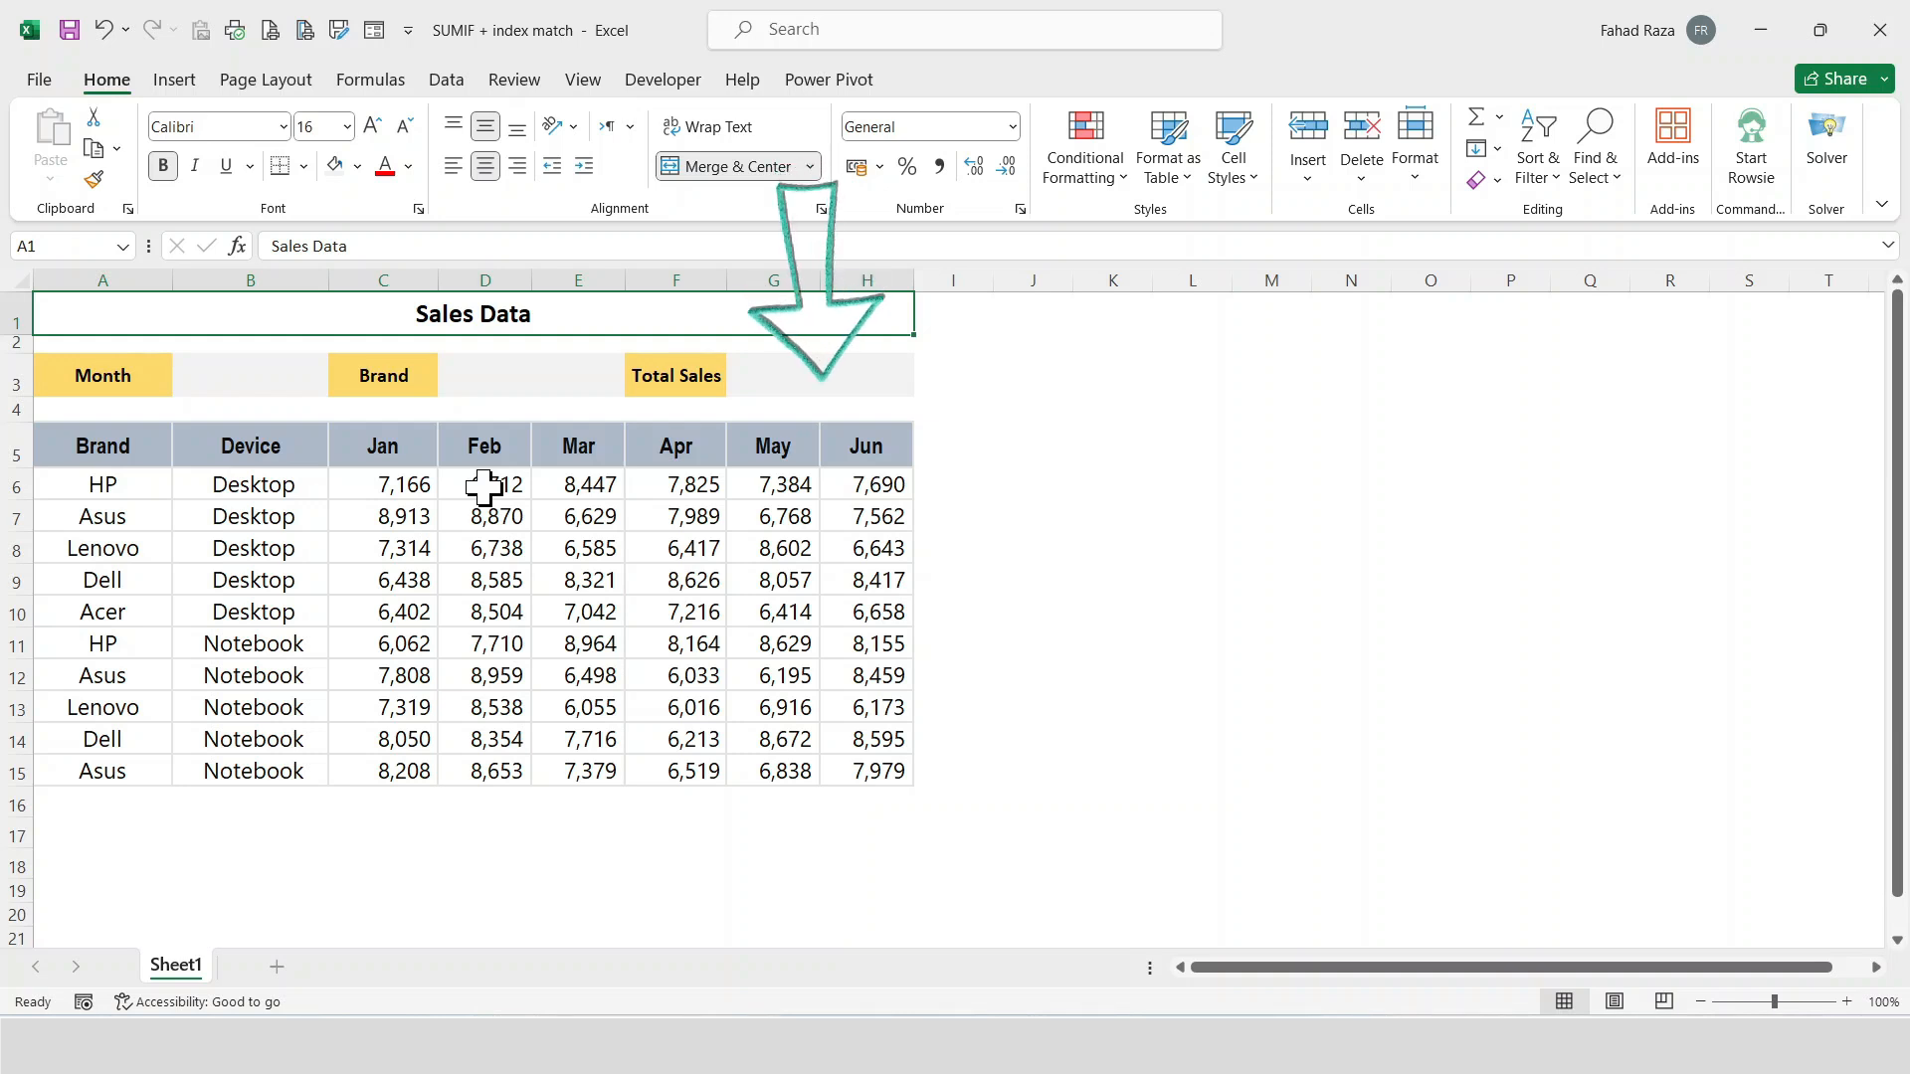
Start a SUMIF formula in the Total Sales cell G3 with A5:A15 as range and D3 as criteria.
left_click(795, 378)
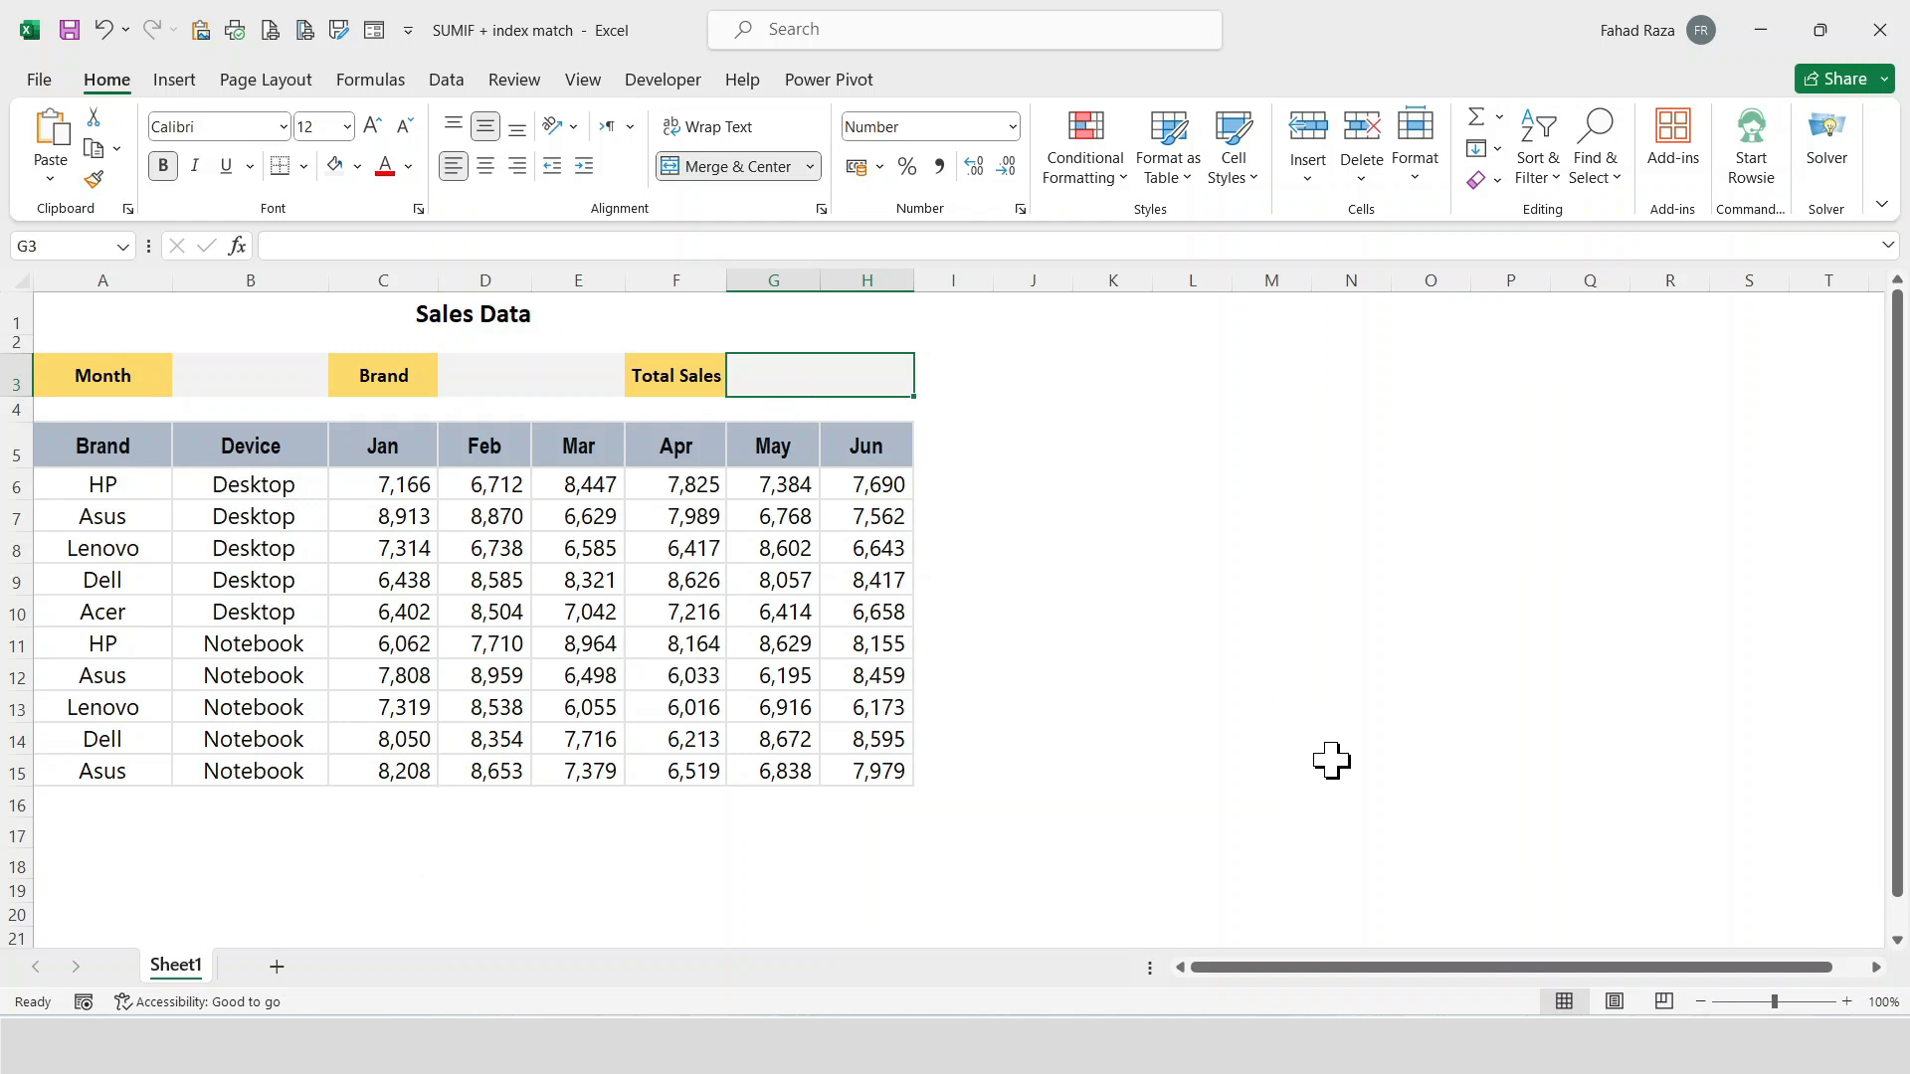
type("=")
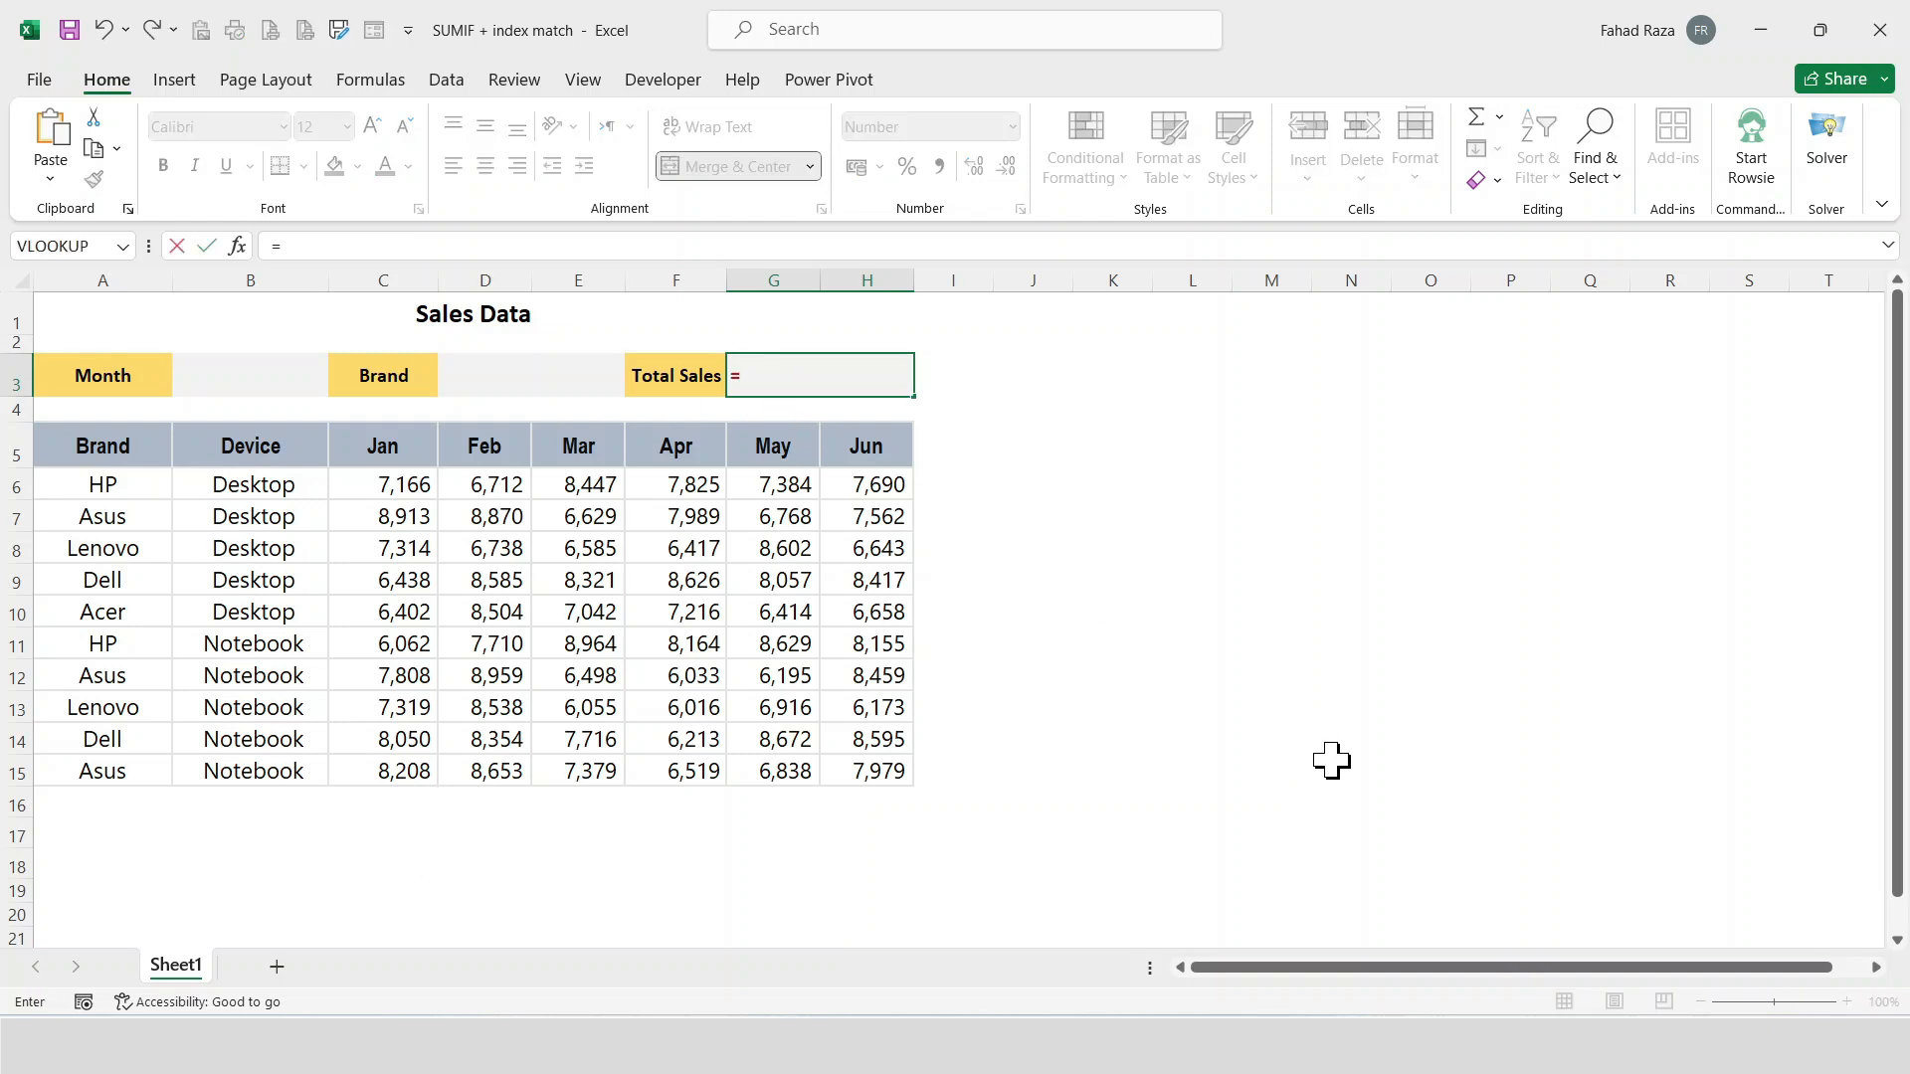
type("SUMIF")
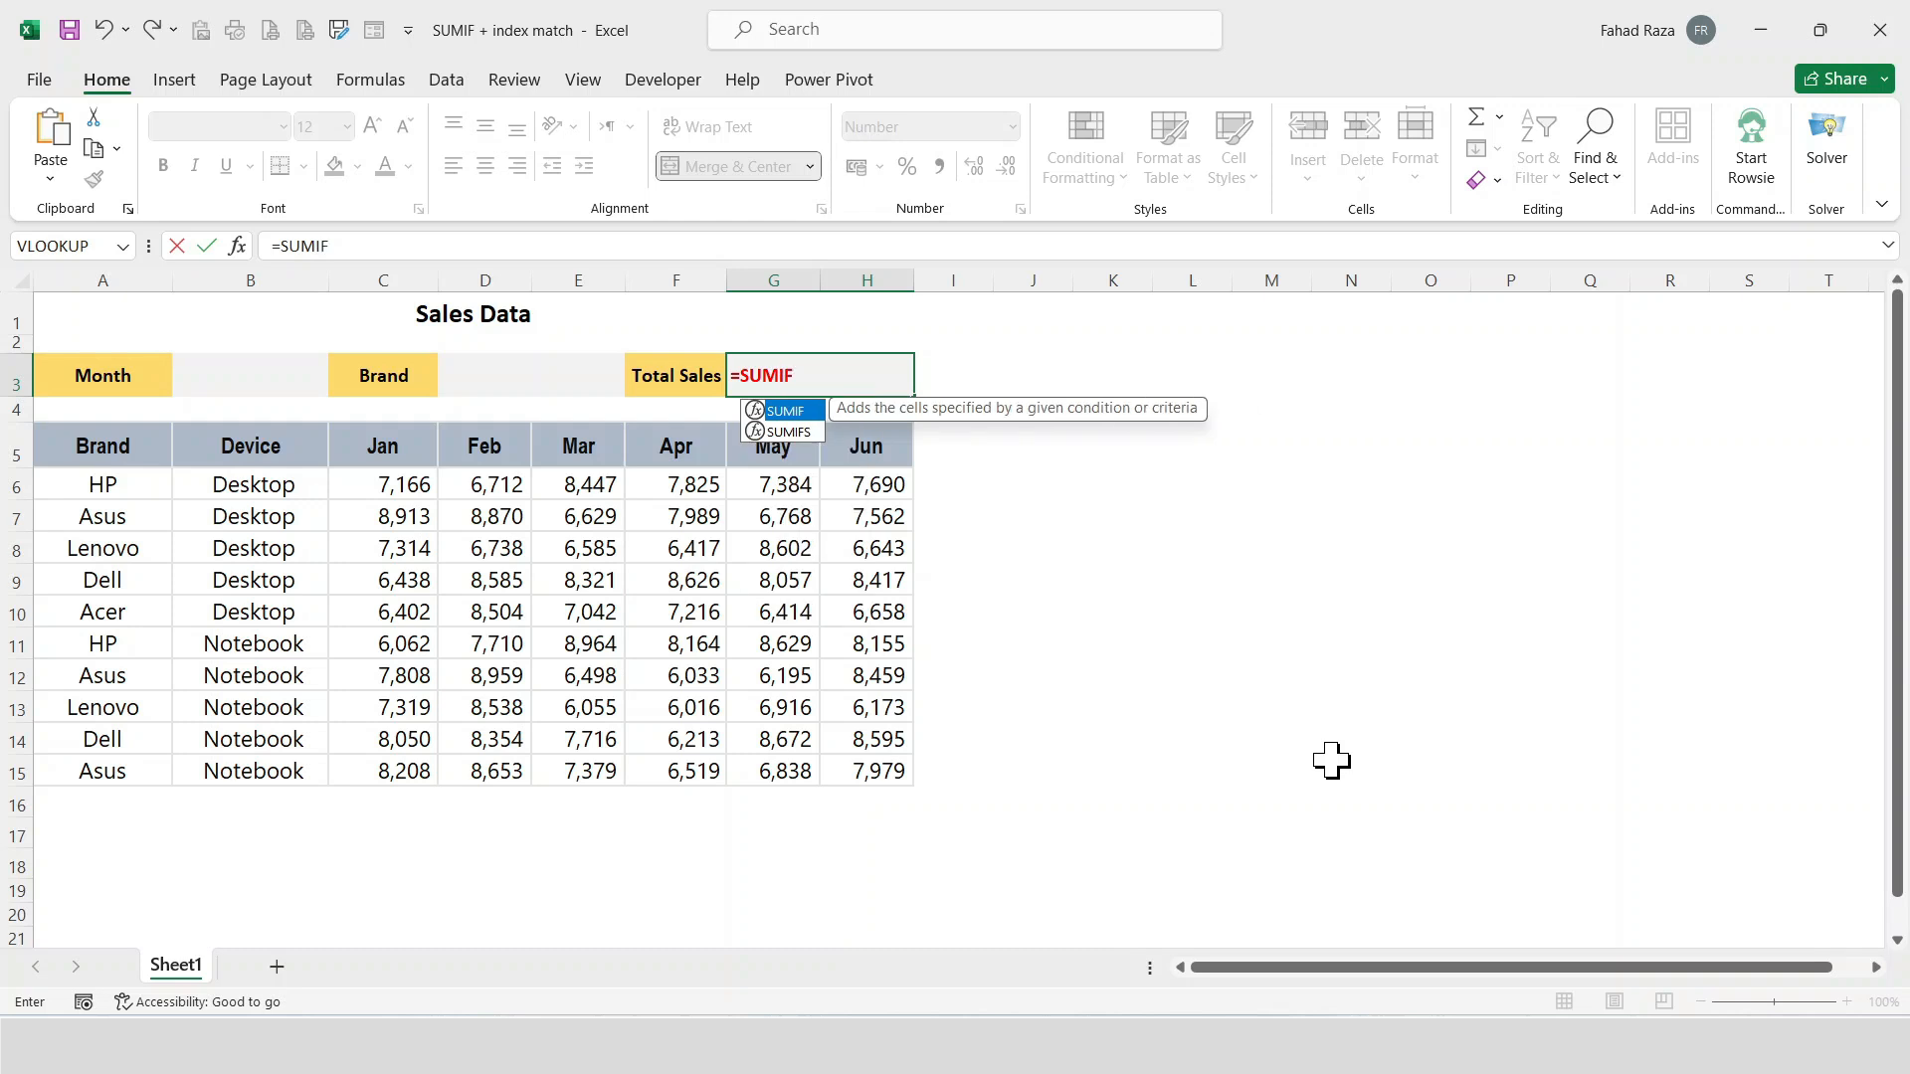
type("(")
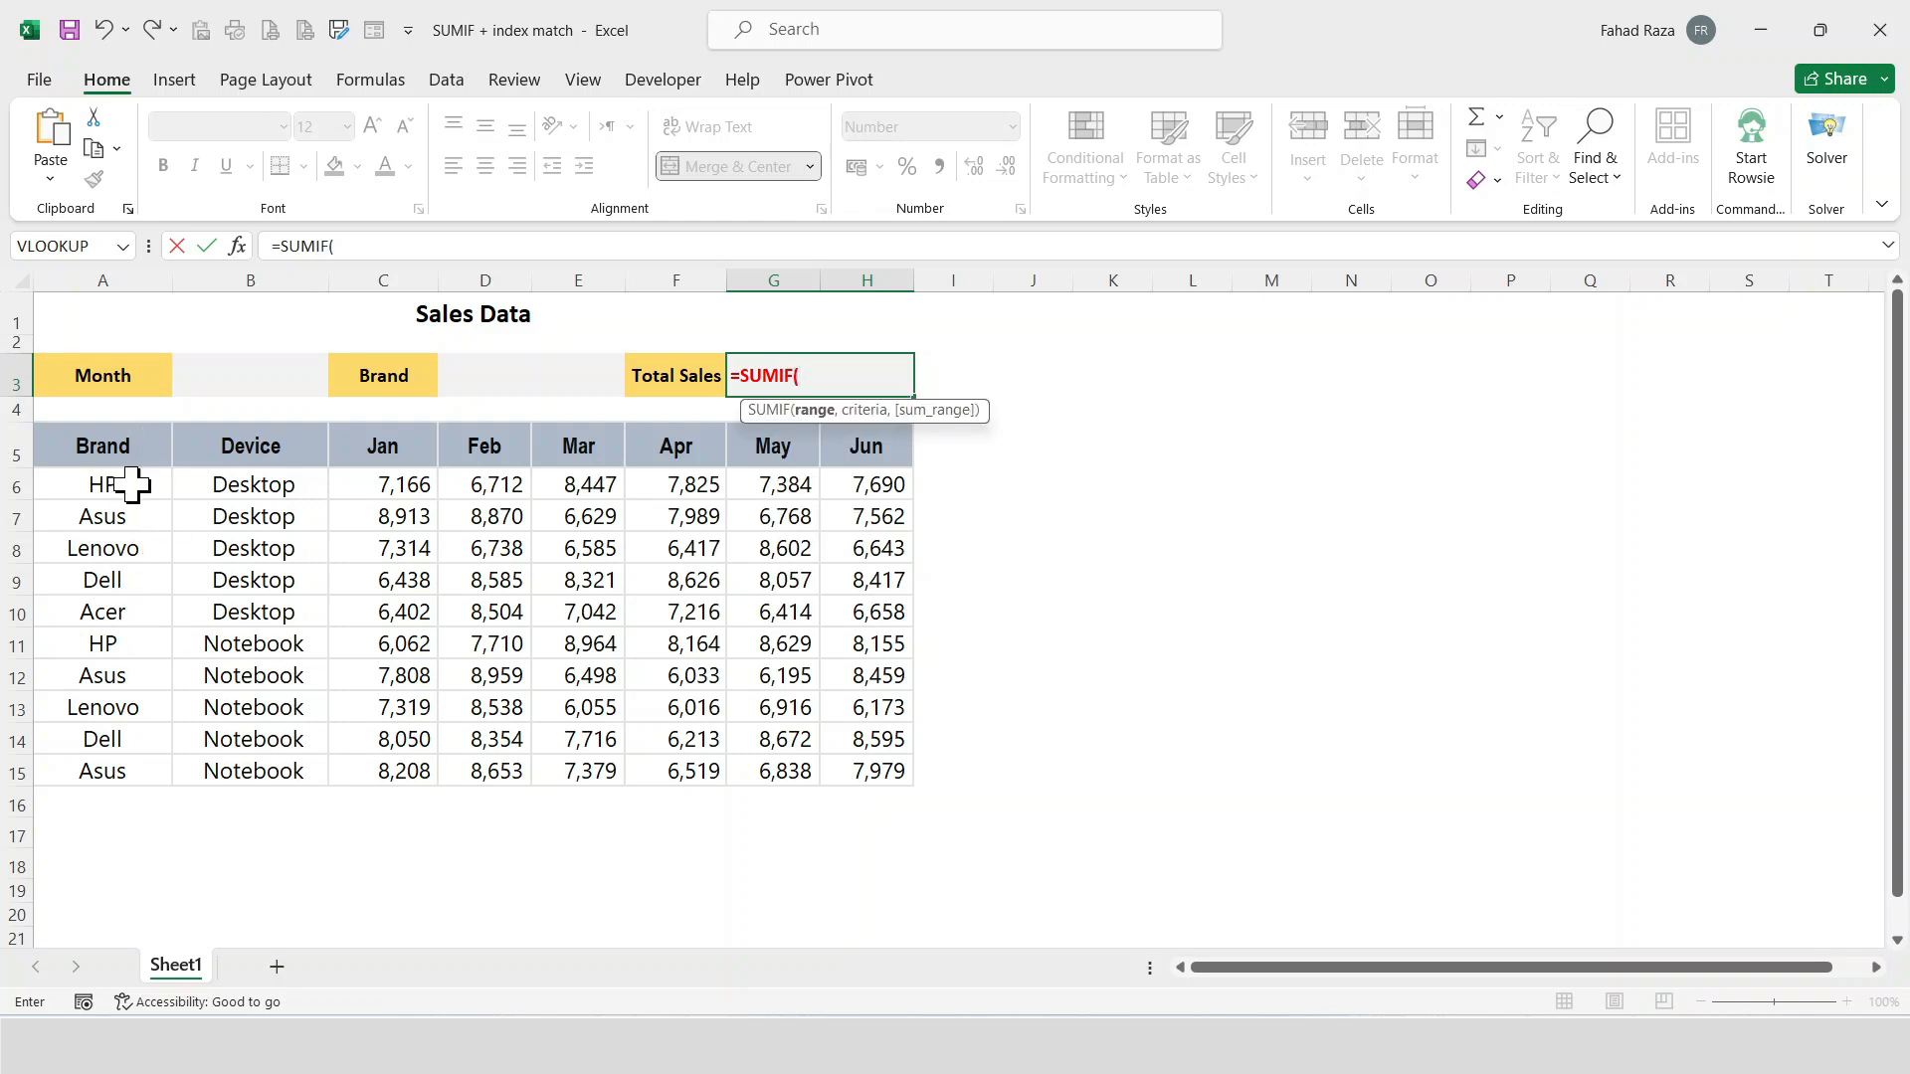
left_click_drag(133, 452, 133, 771)
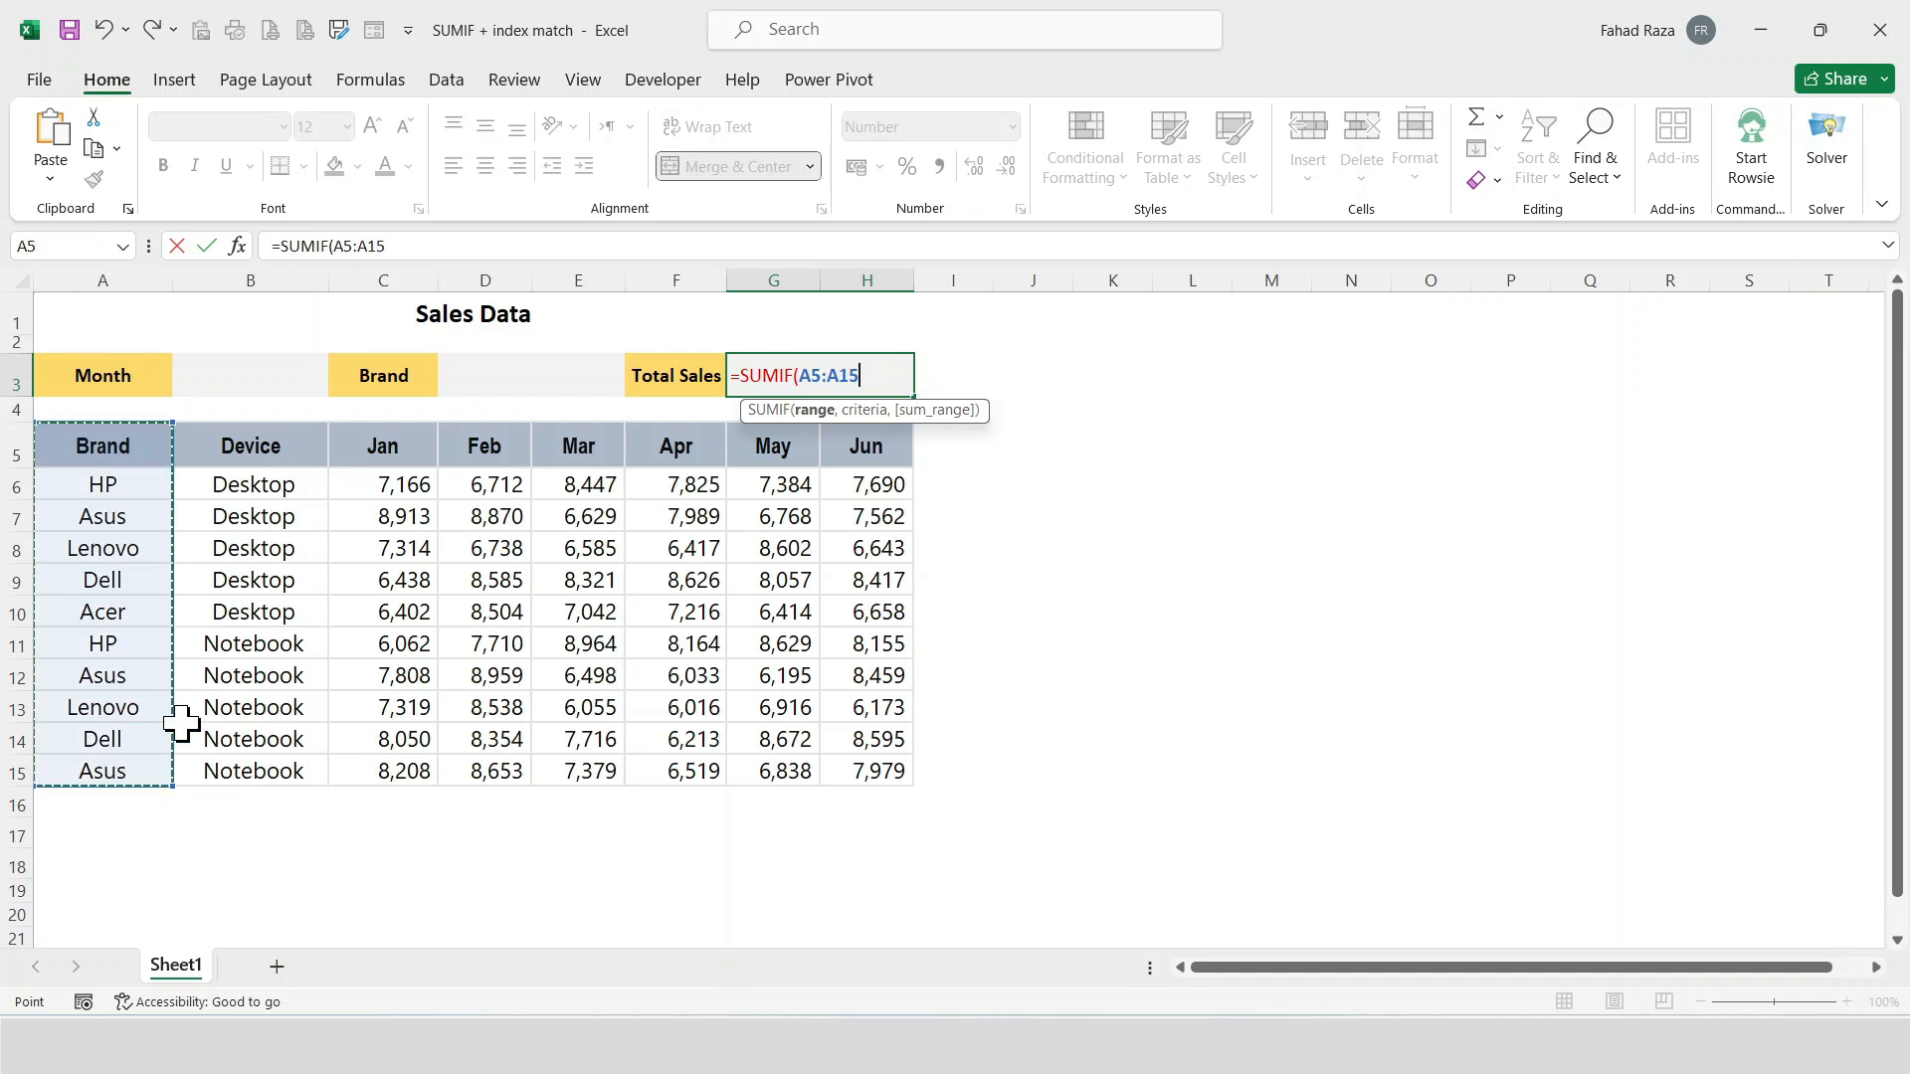
type(",")
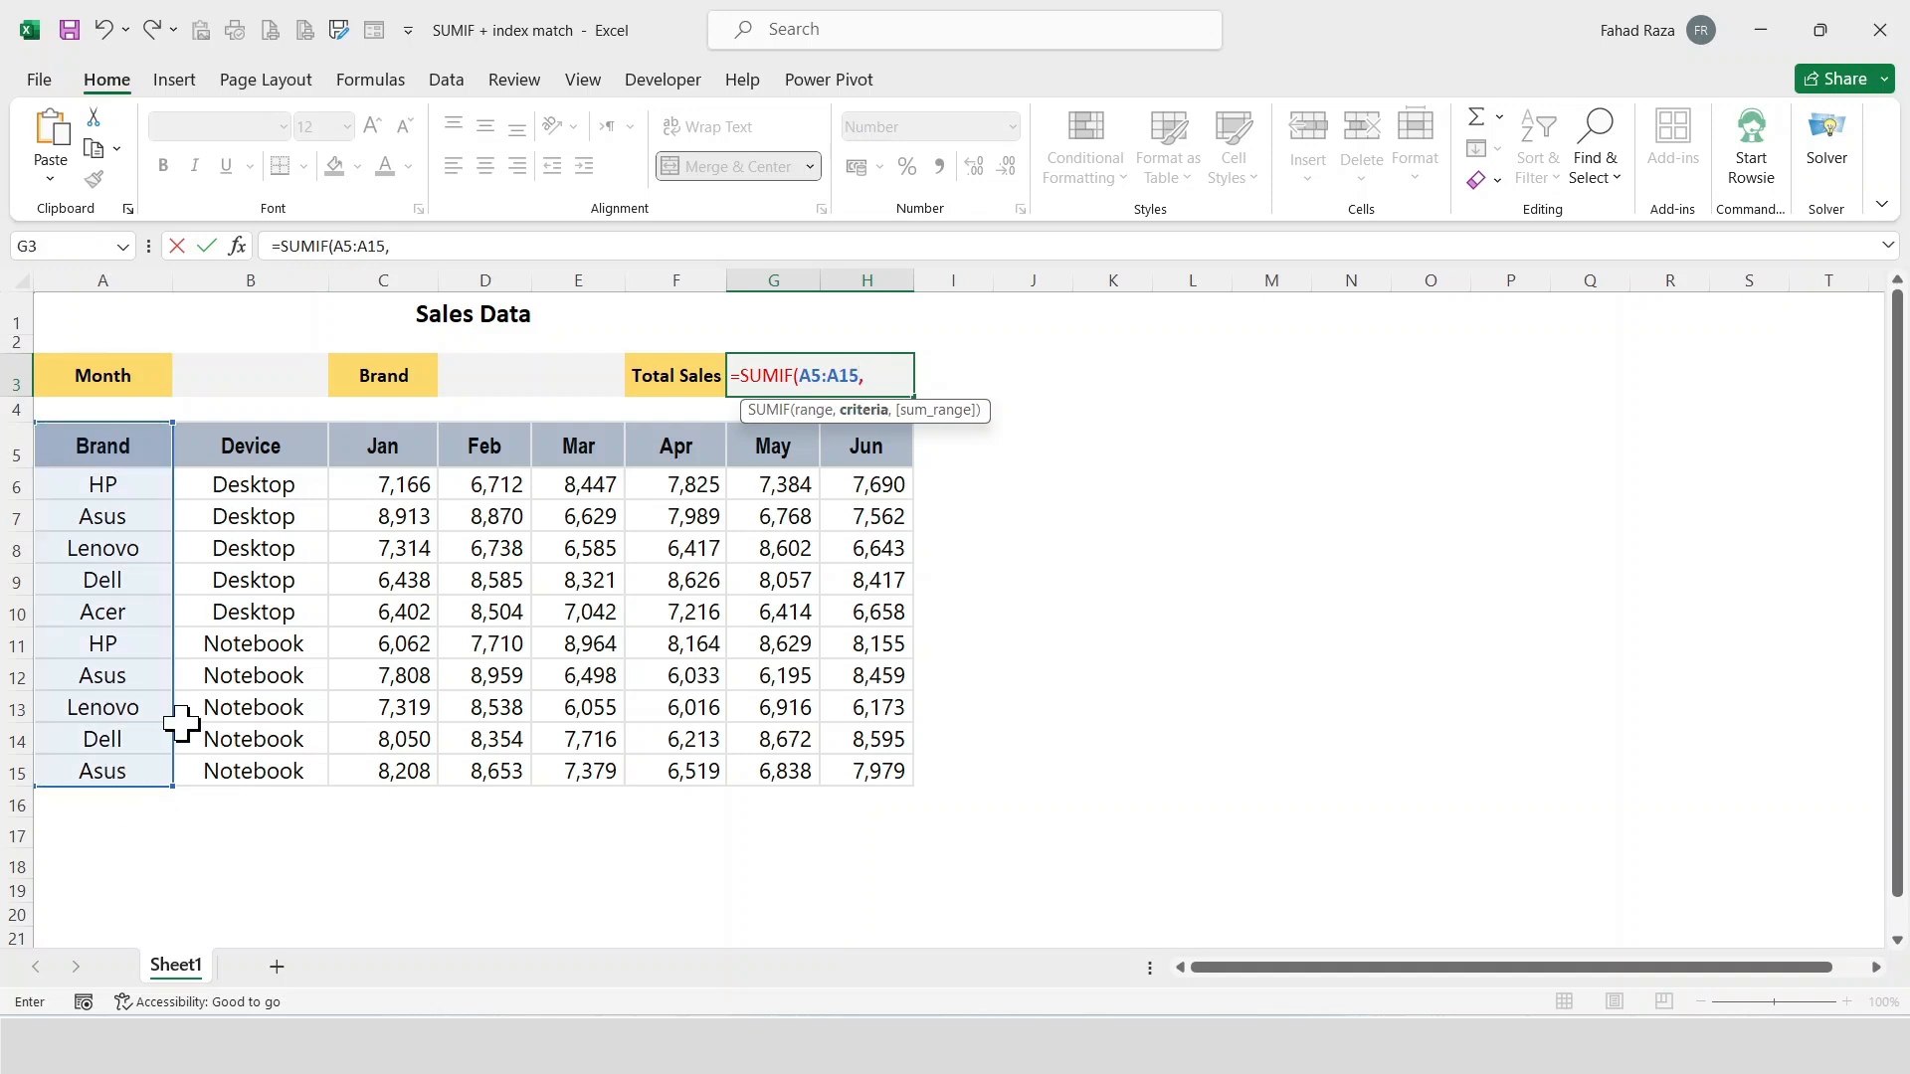
left_click(507, 376)
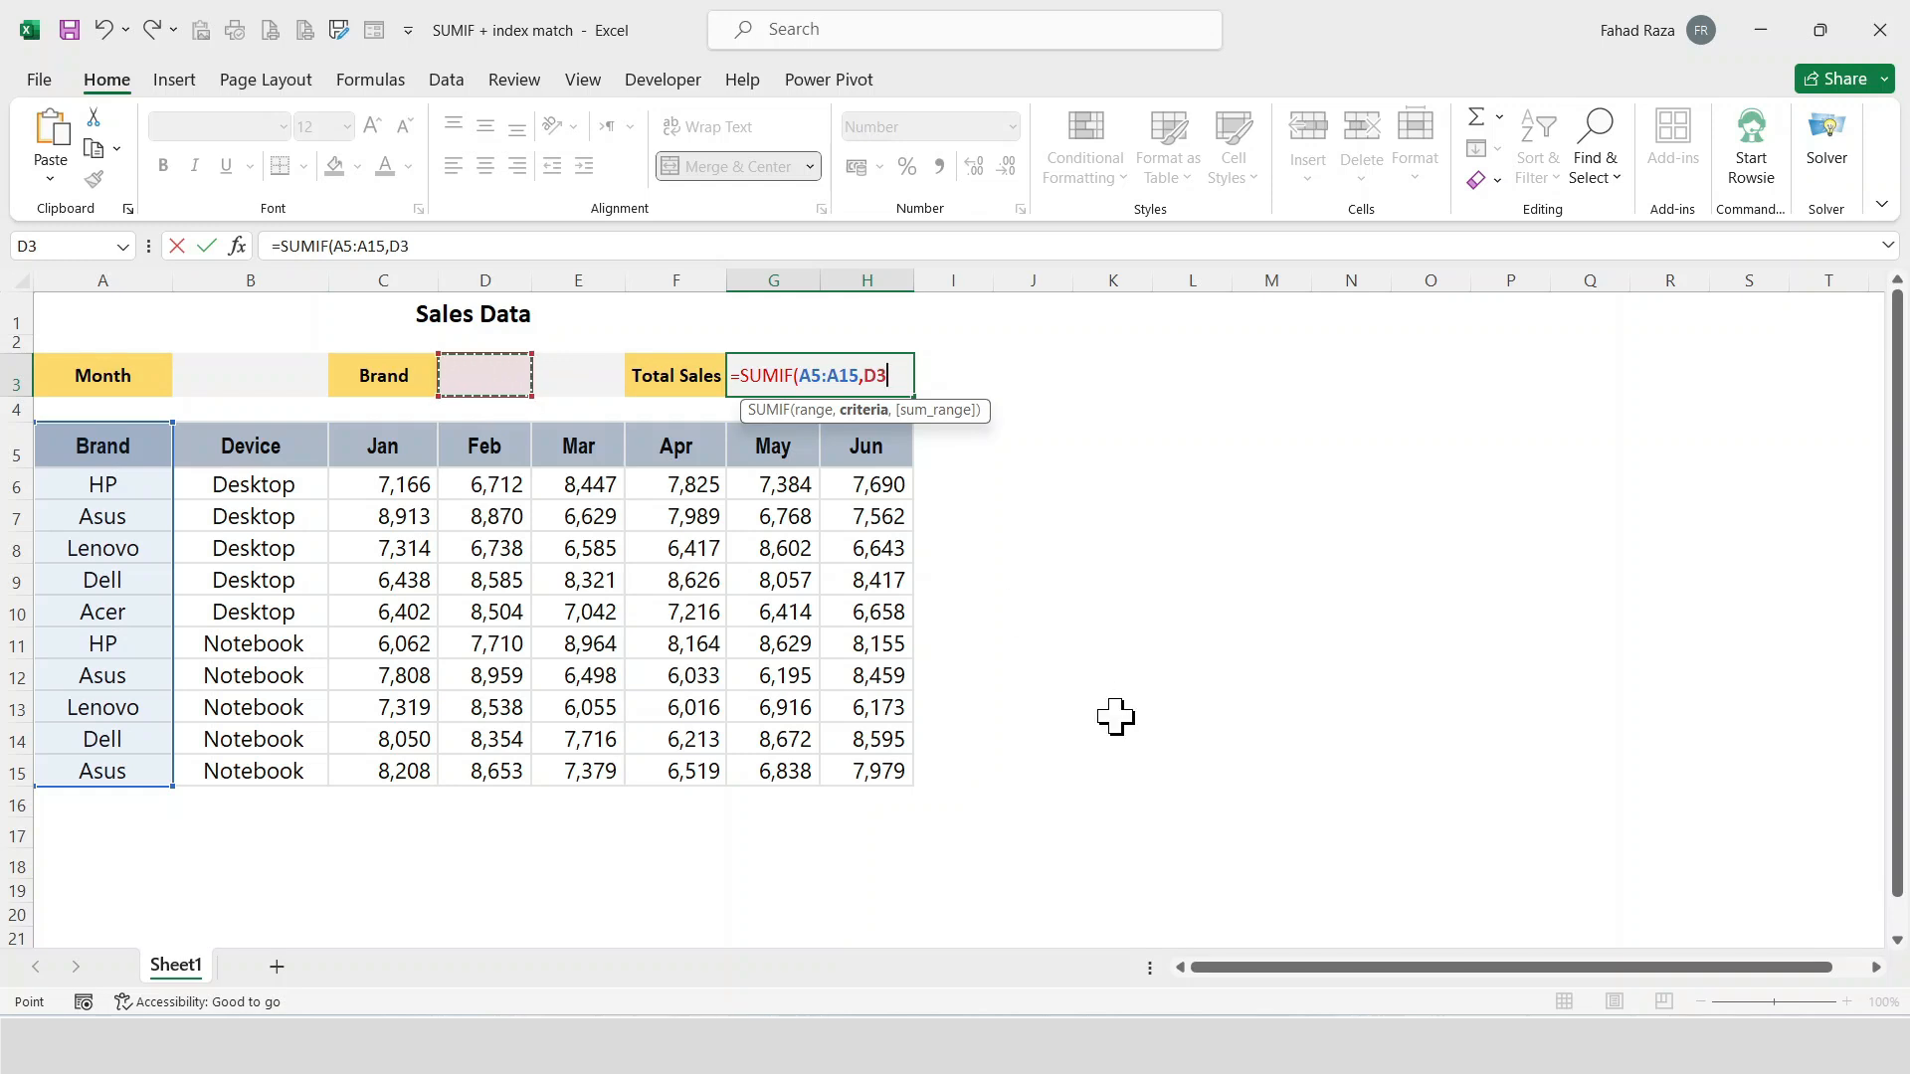
Add an INDEX function as the SUMIF sum range, with array C5:H15 and row number 0.
type(",IND")
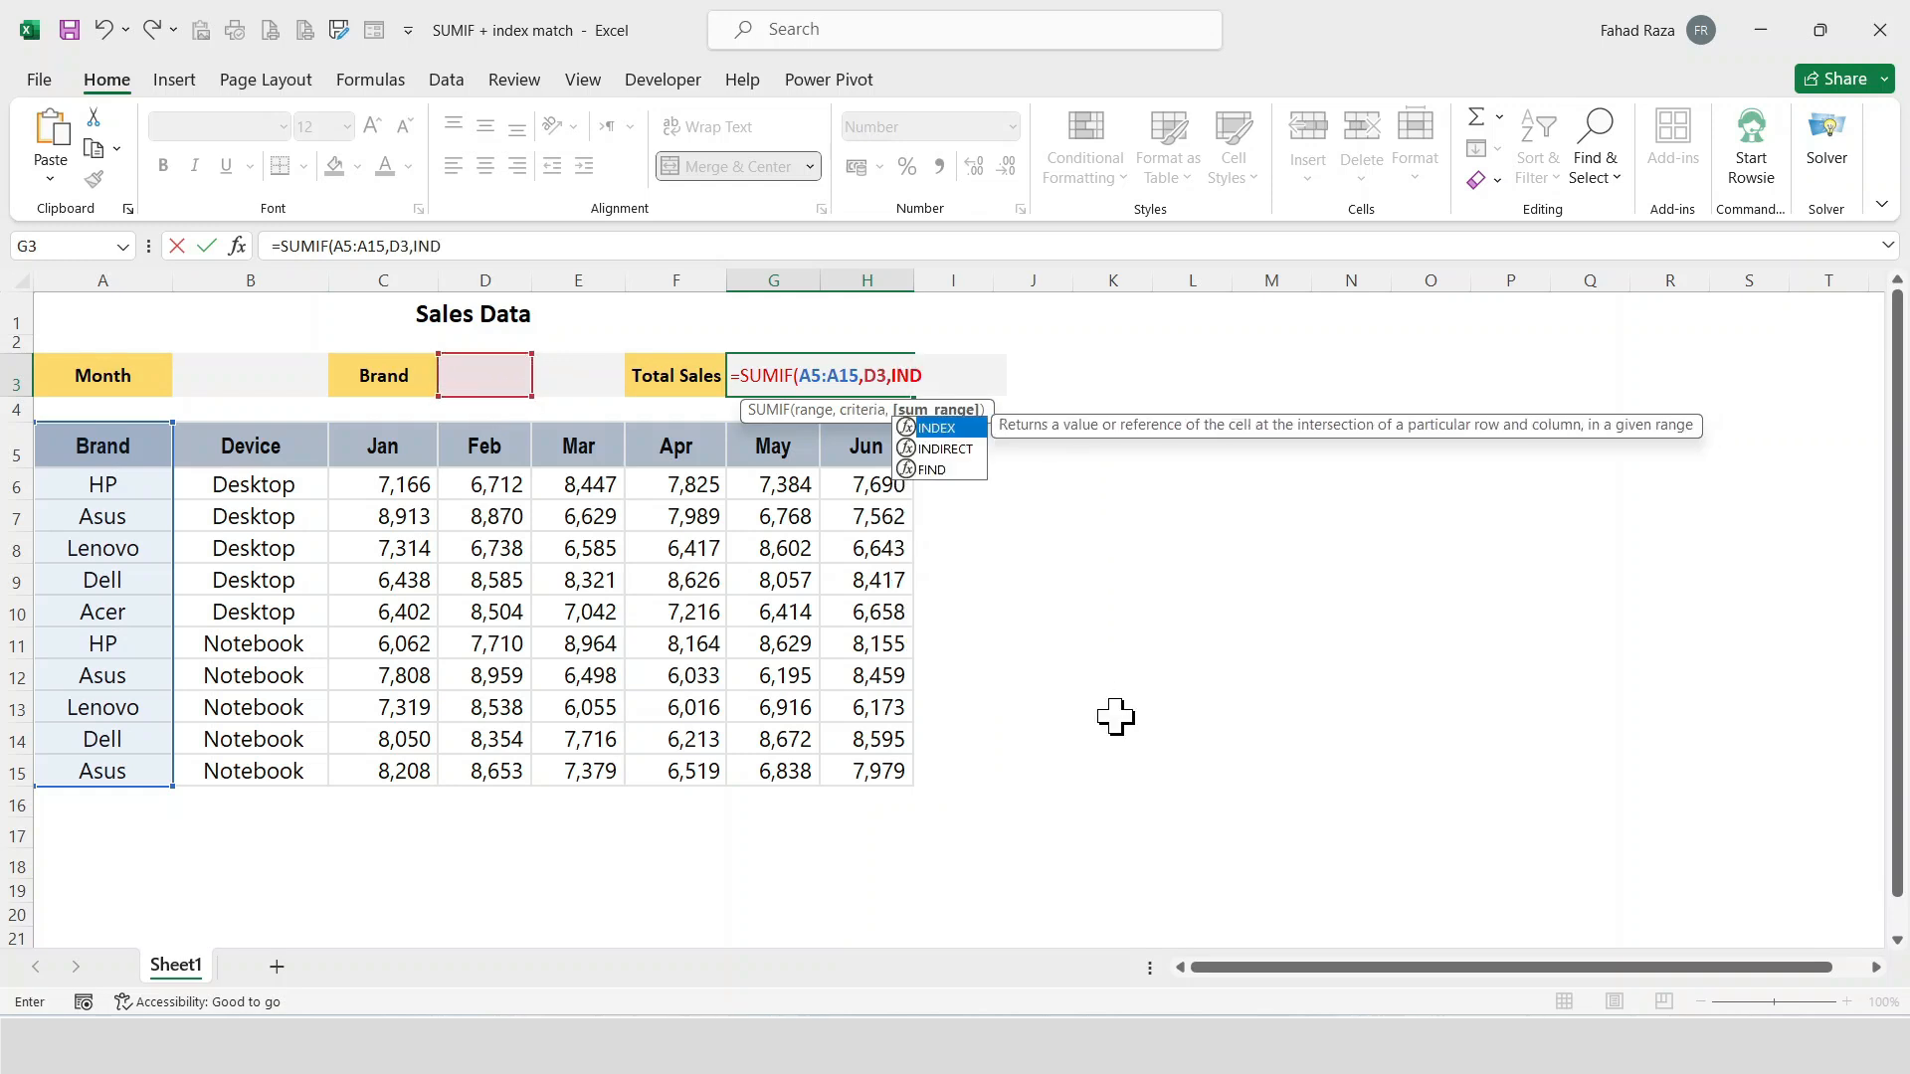
type("EX(")
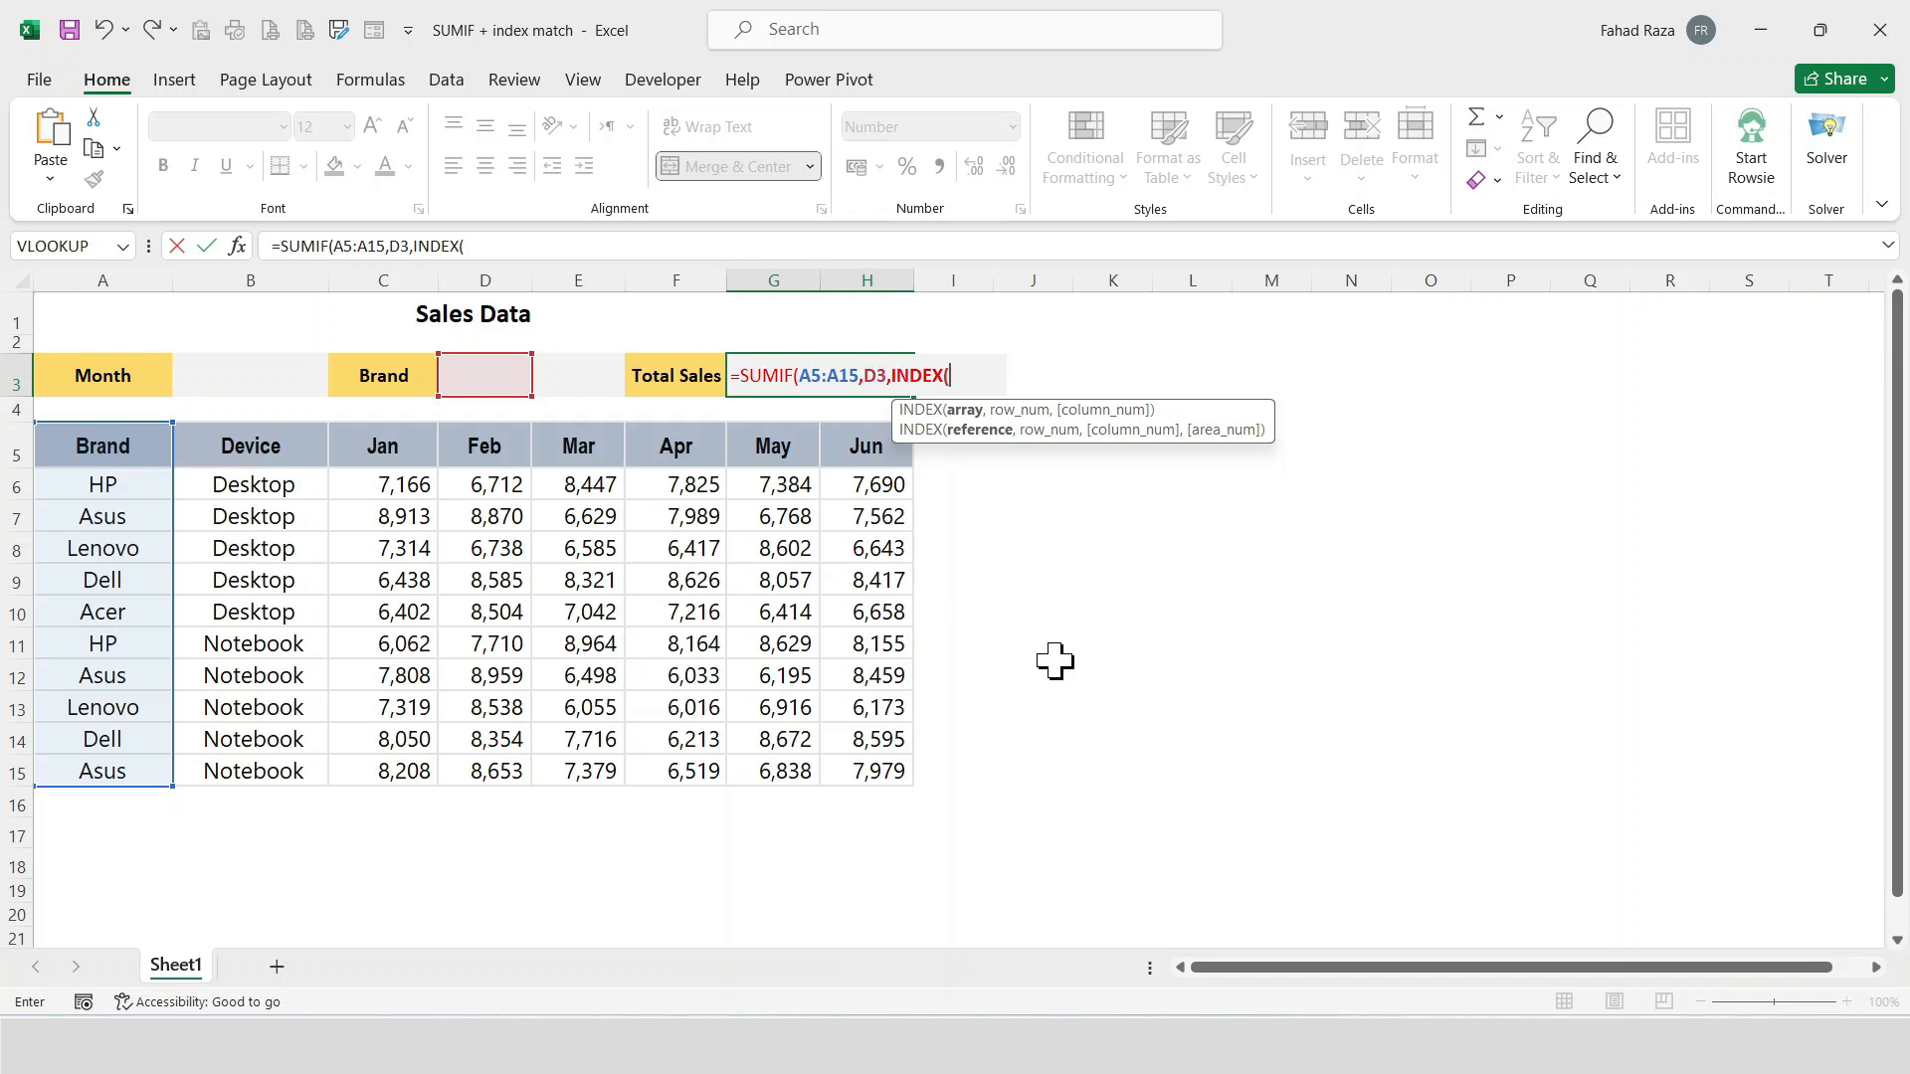
left_click_drag(388, 448, 870, 763)
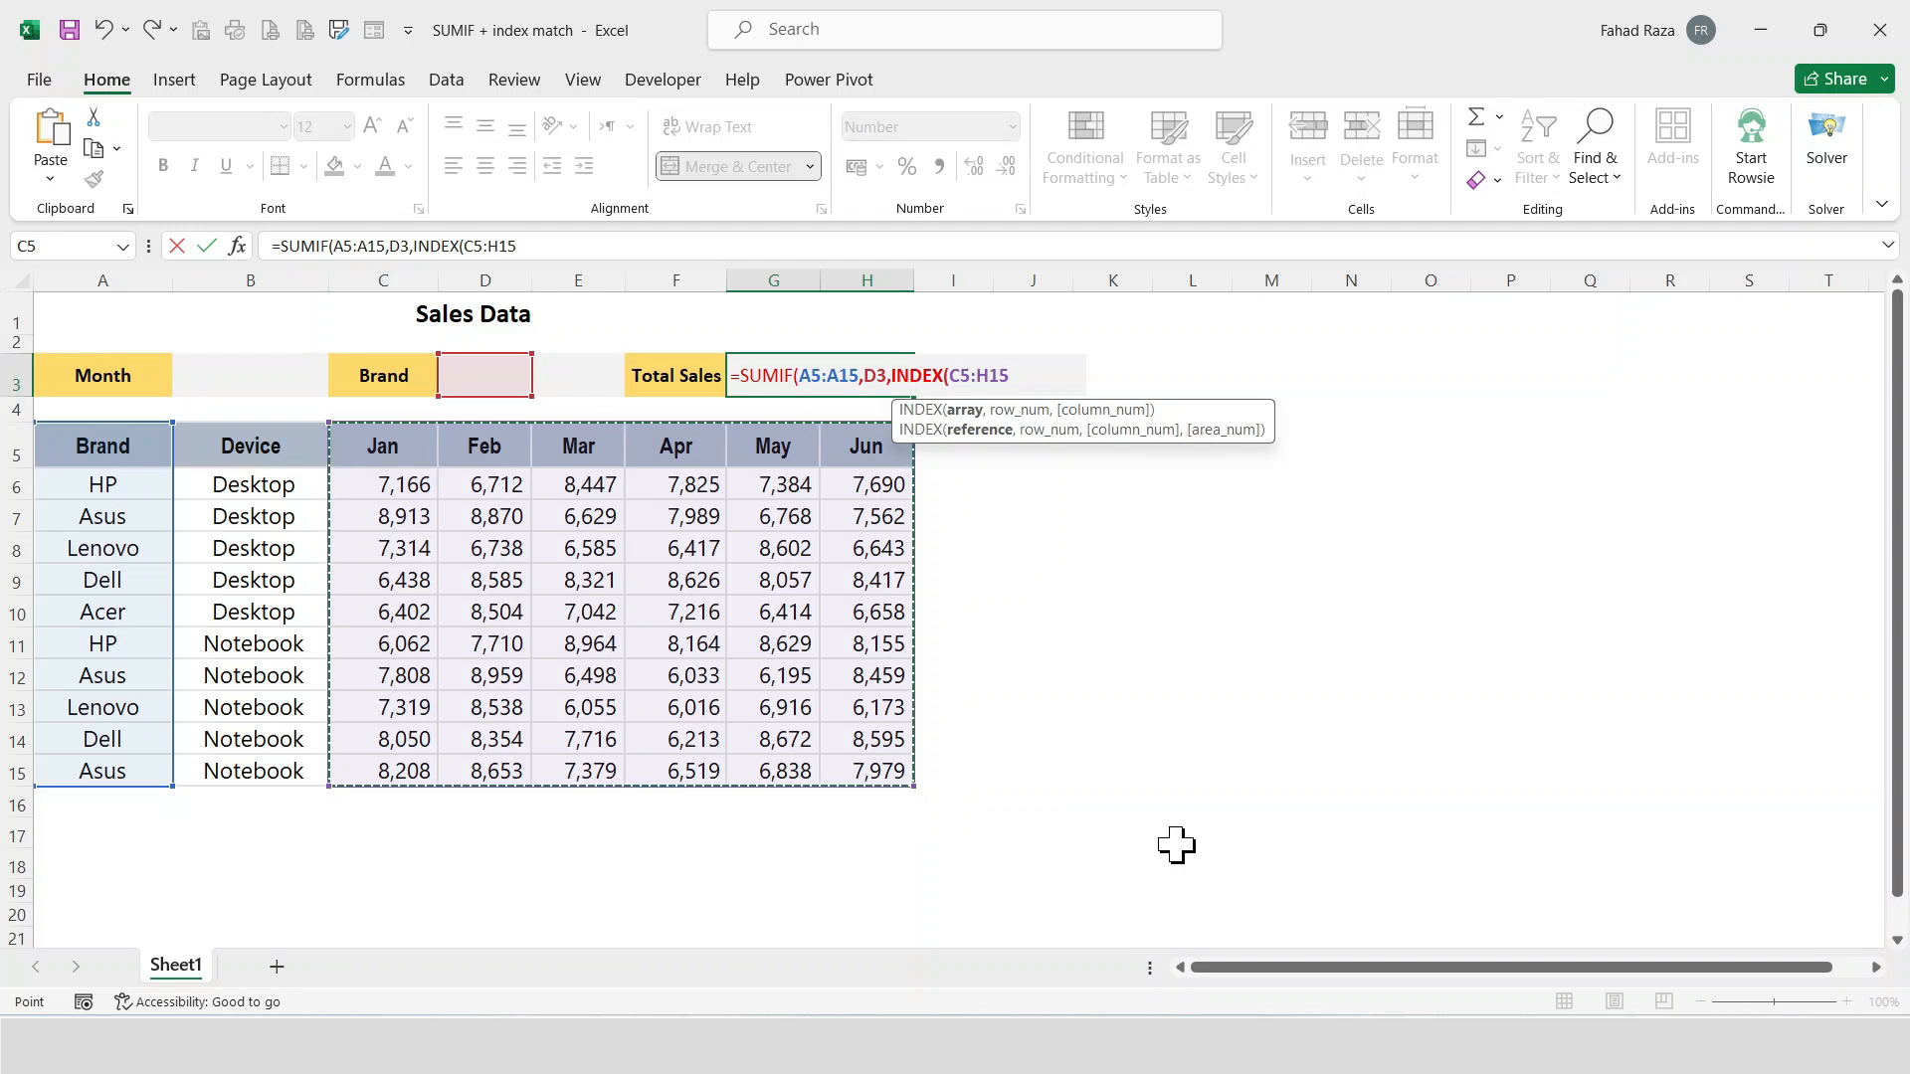
type(",")
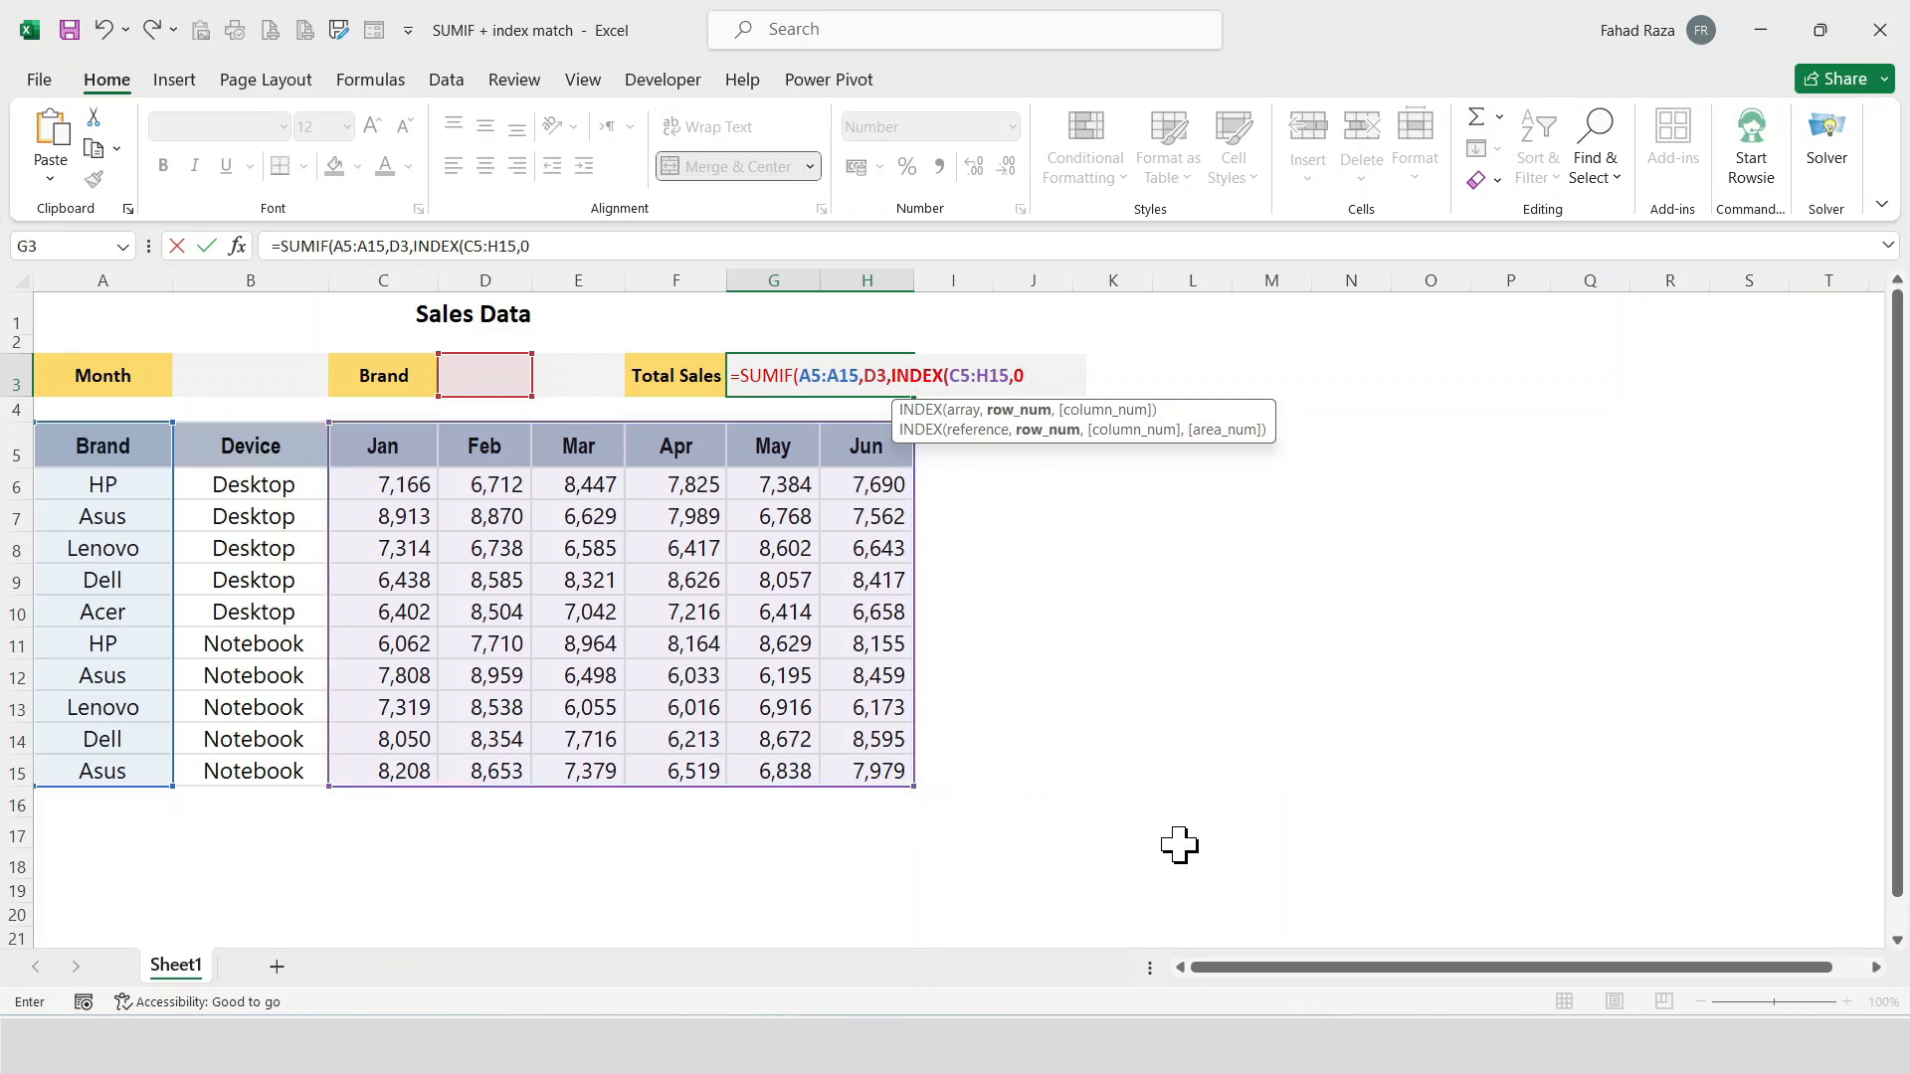
type("0,")
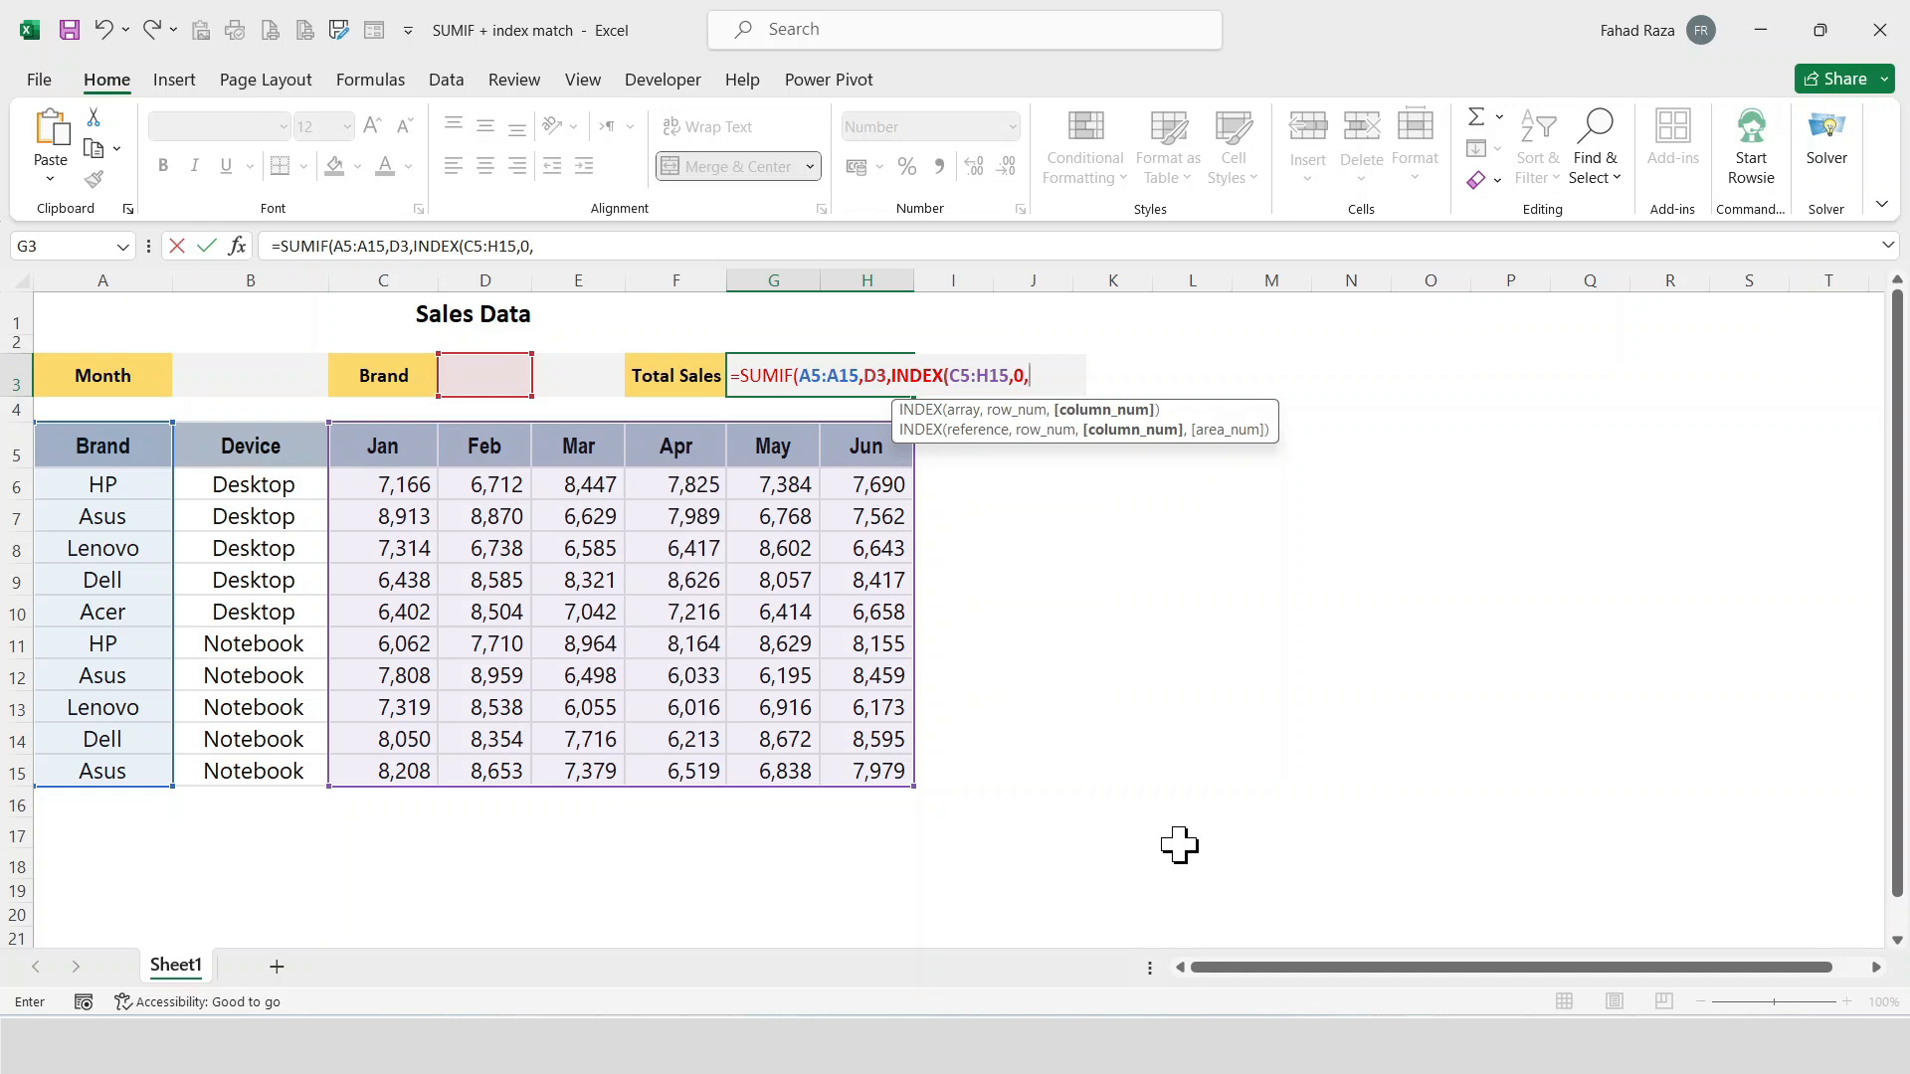
Complete the formula with MATCH(B3,C5:H5,0) as the INDEX column number, close all parentheses and enter it.
type("MATCH")
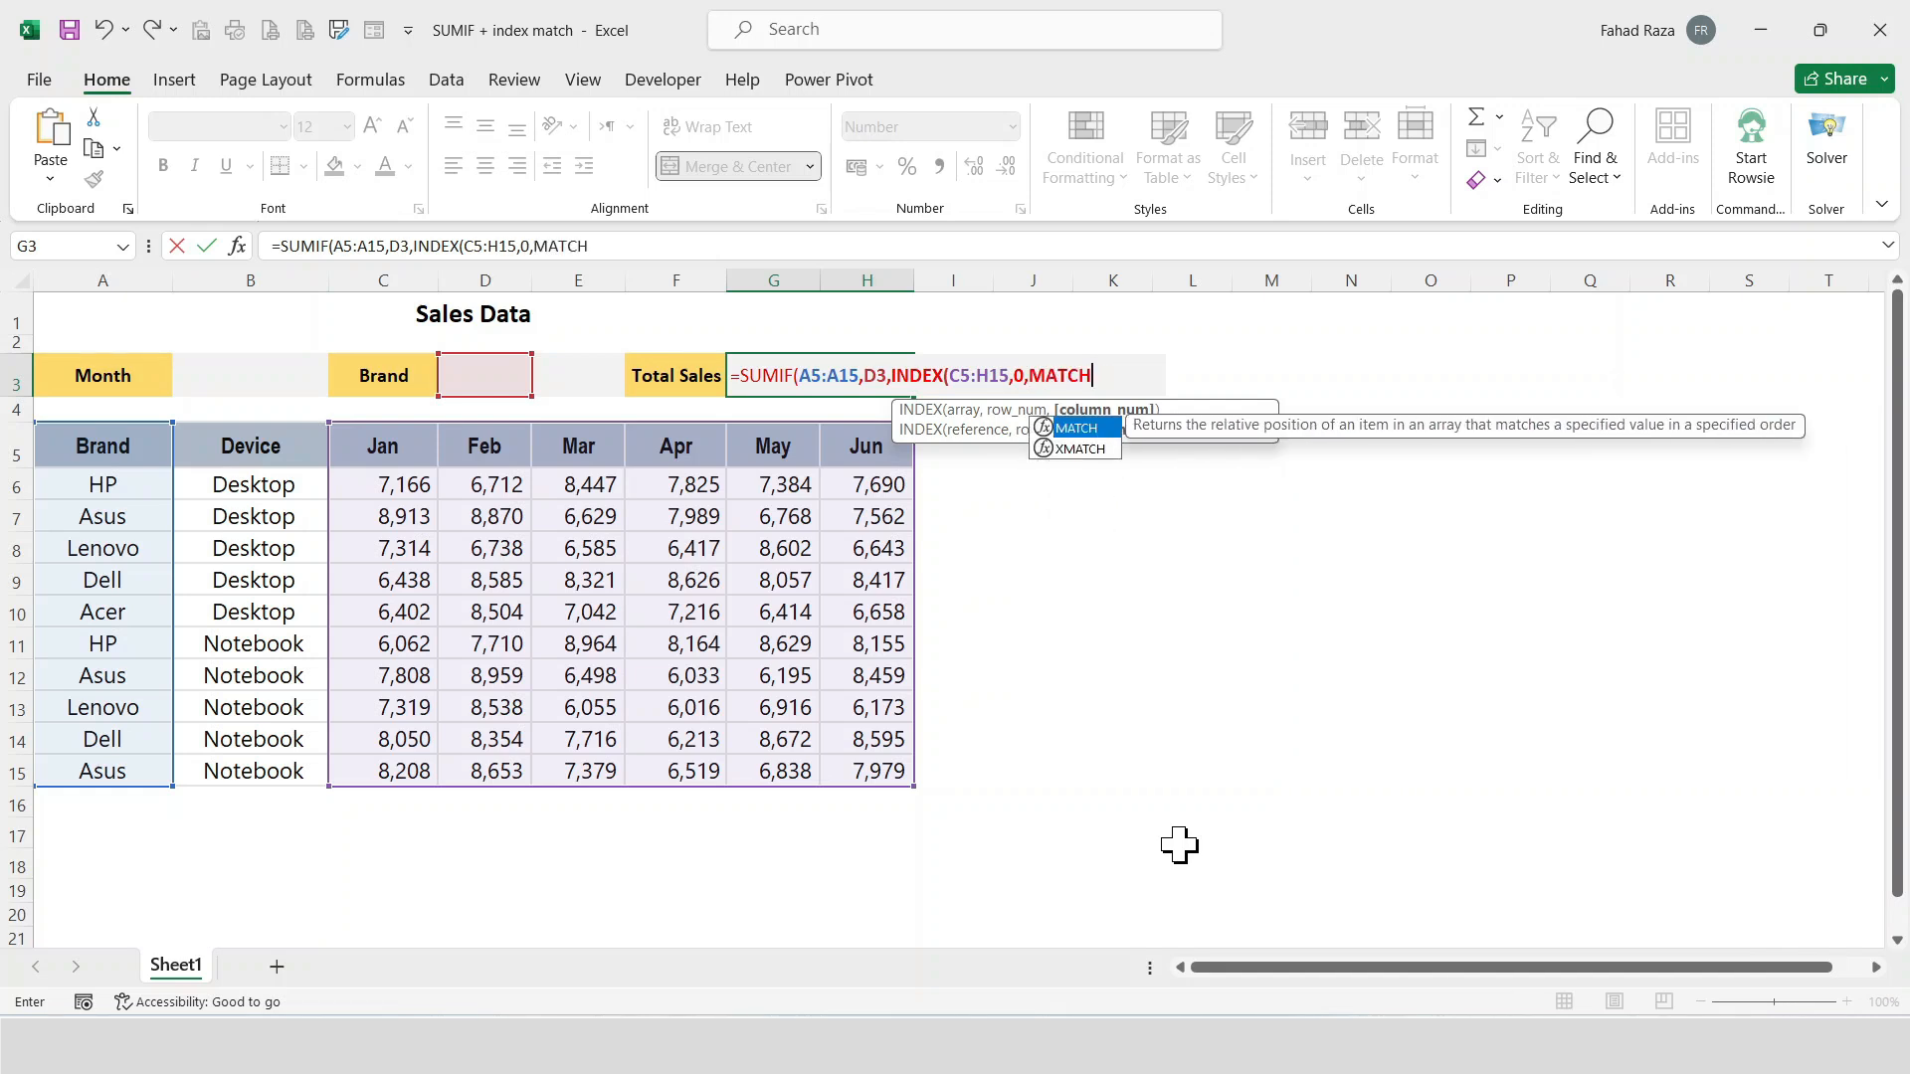
type("(")
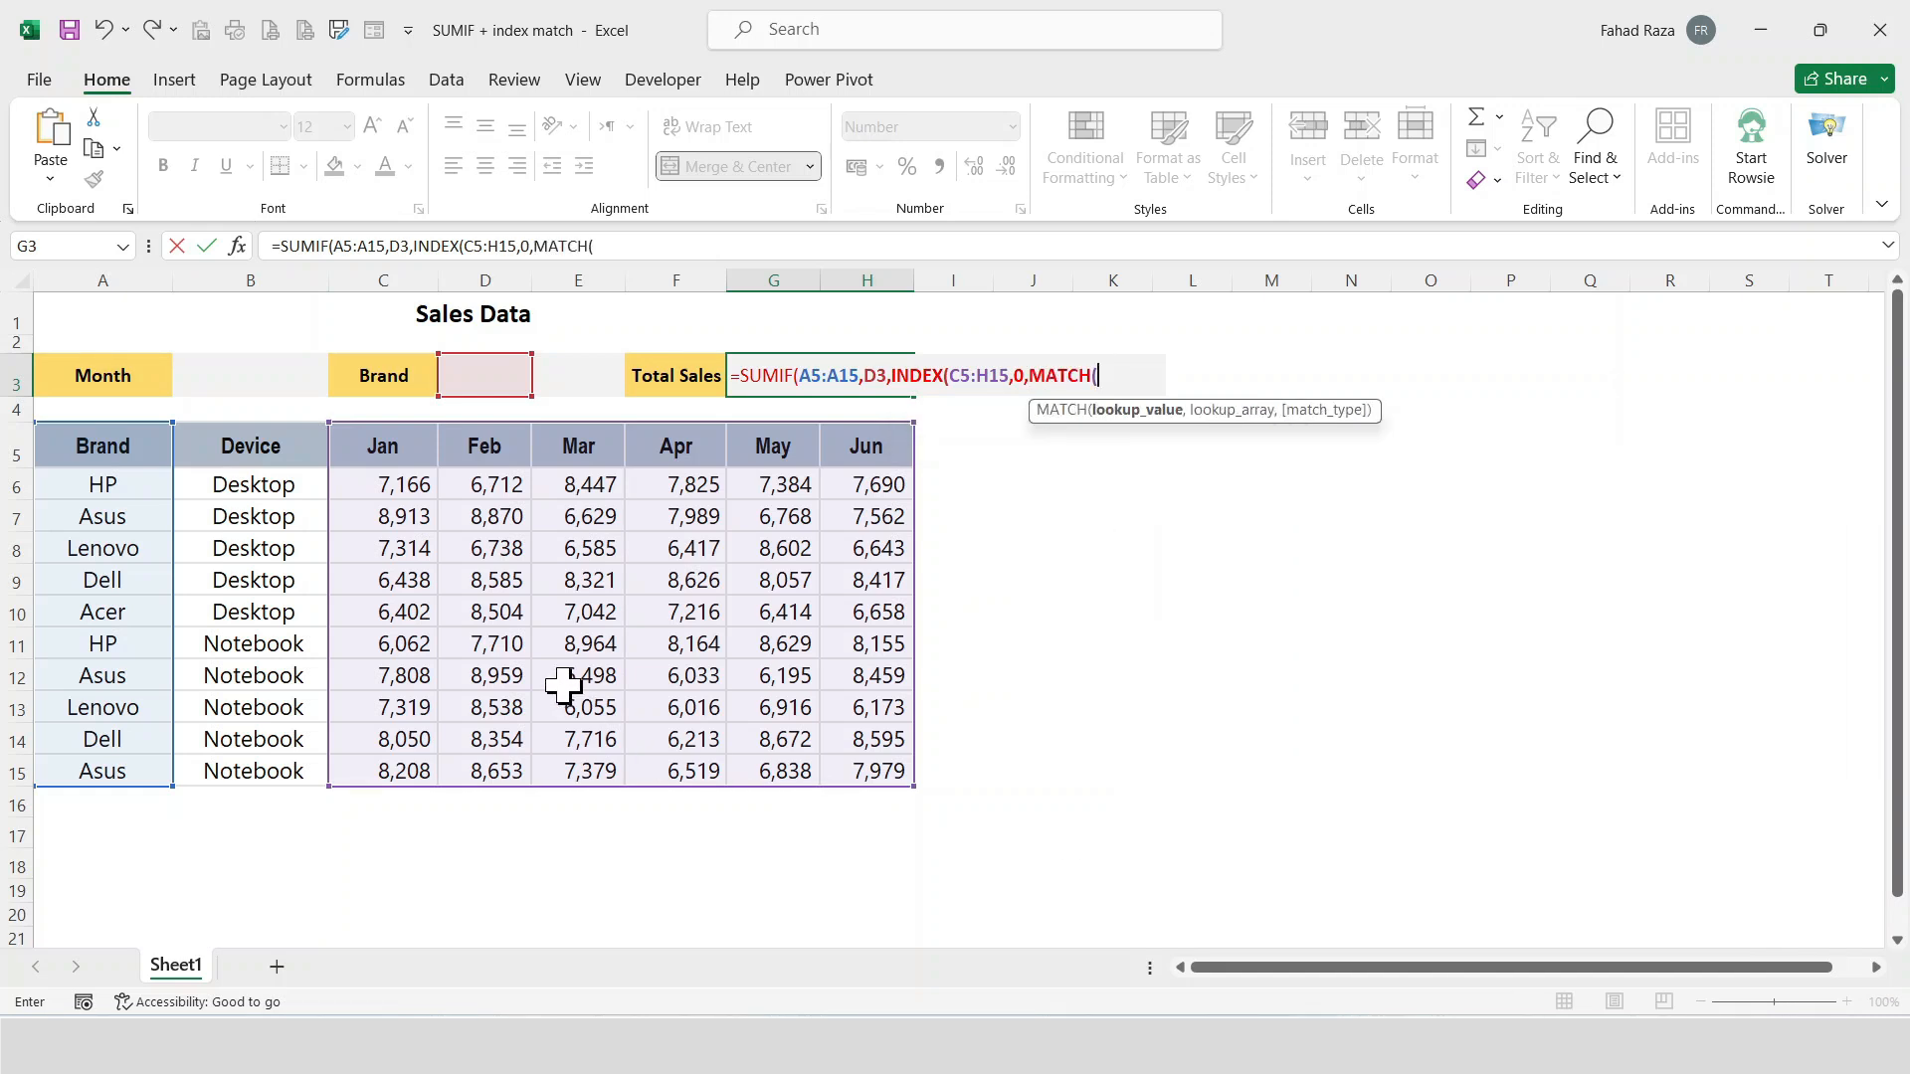
left_click(212, 378)
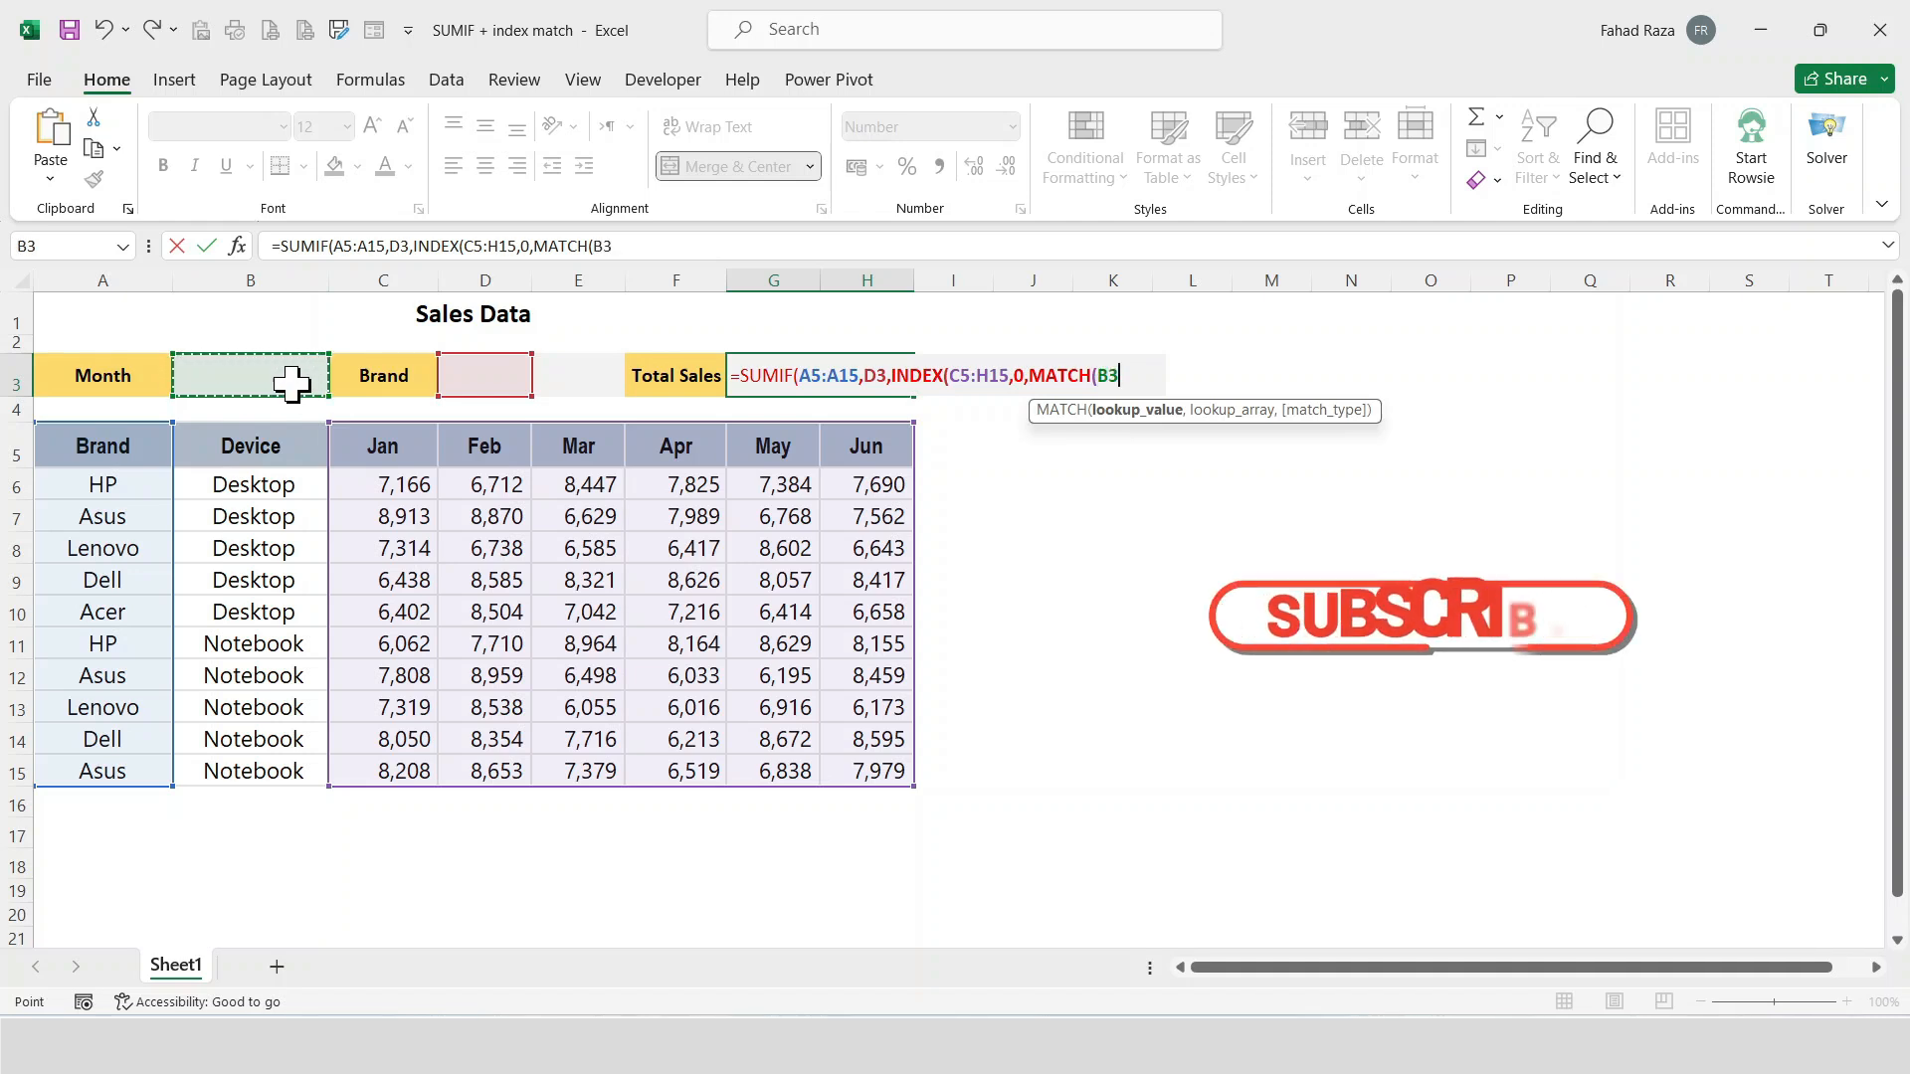
type(",")
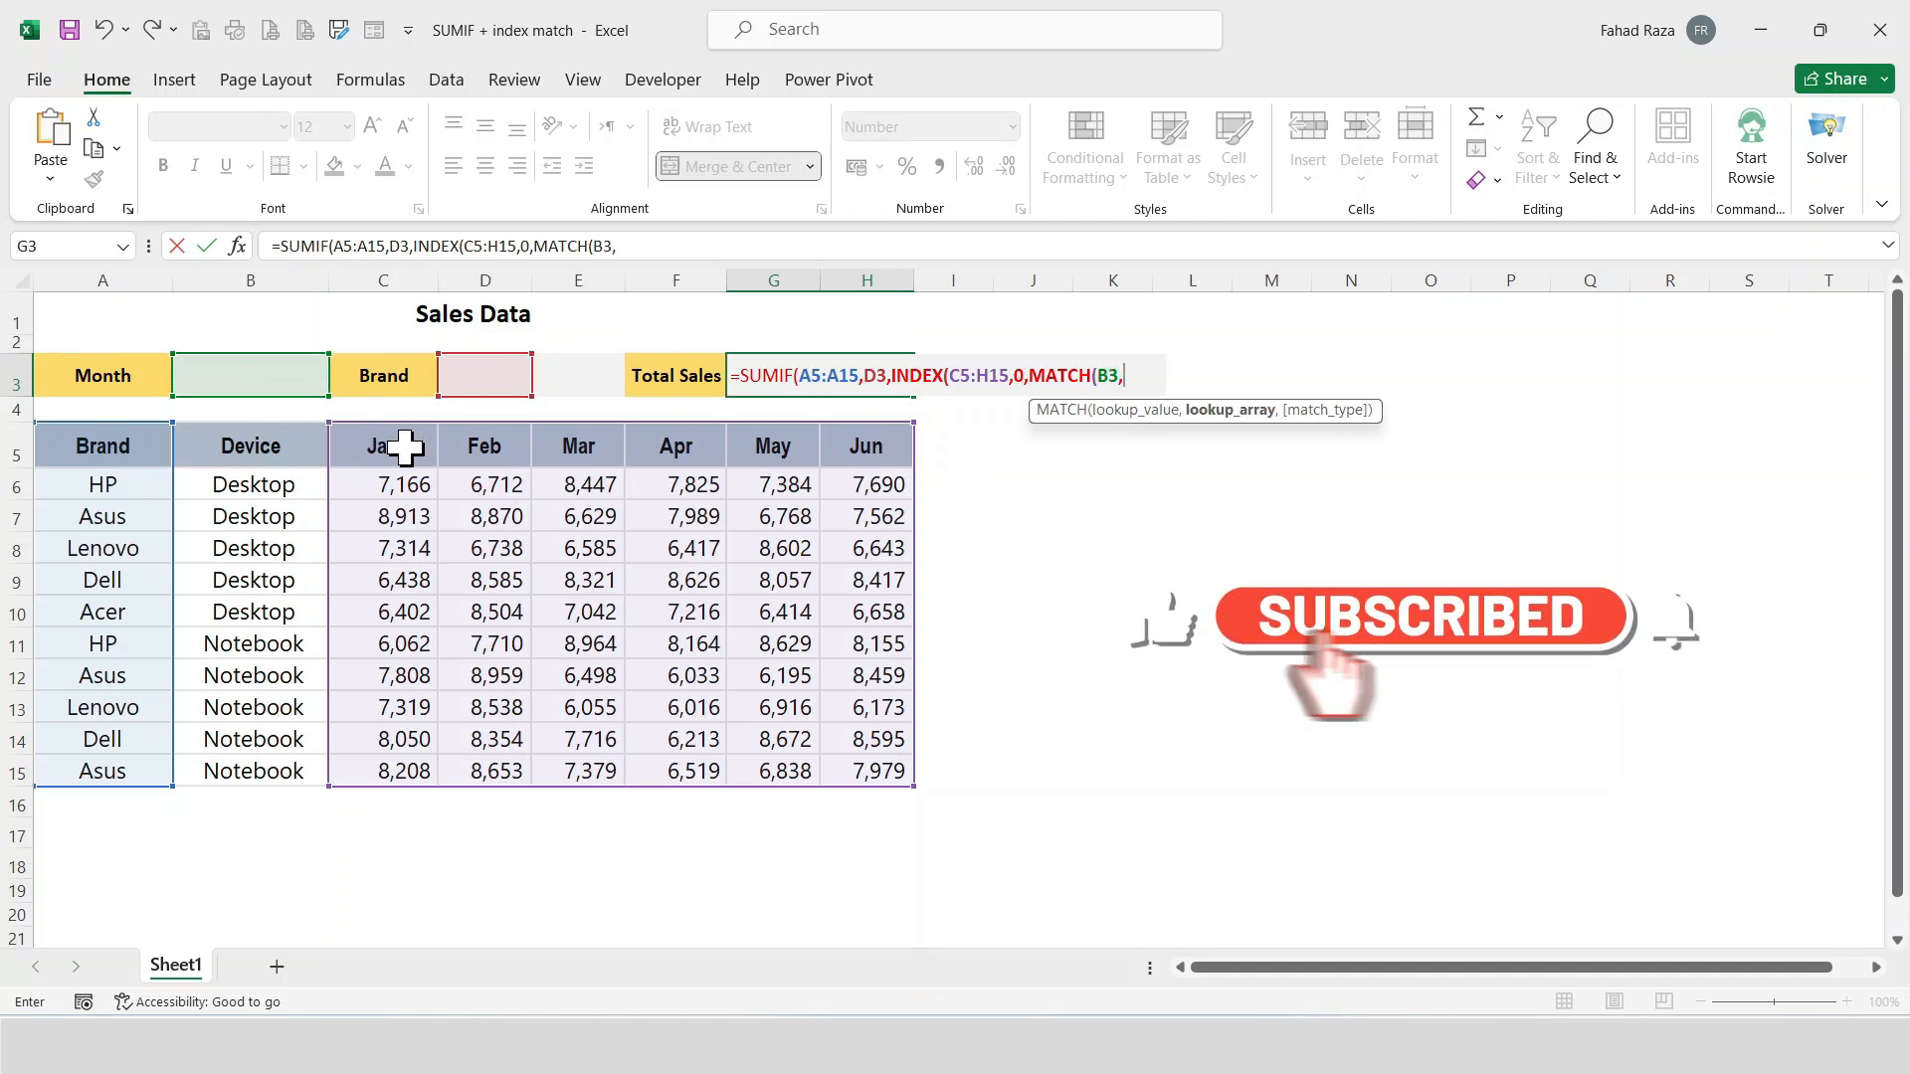
left_click_drag(356, 447, 860, 450)
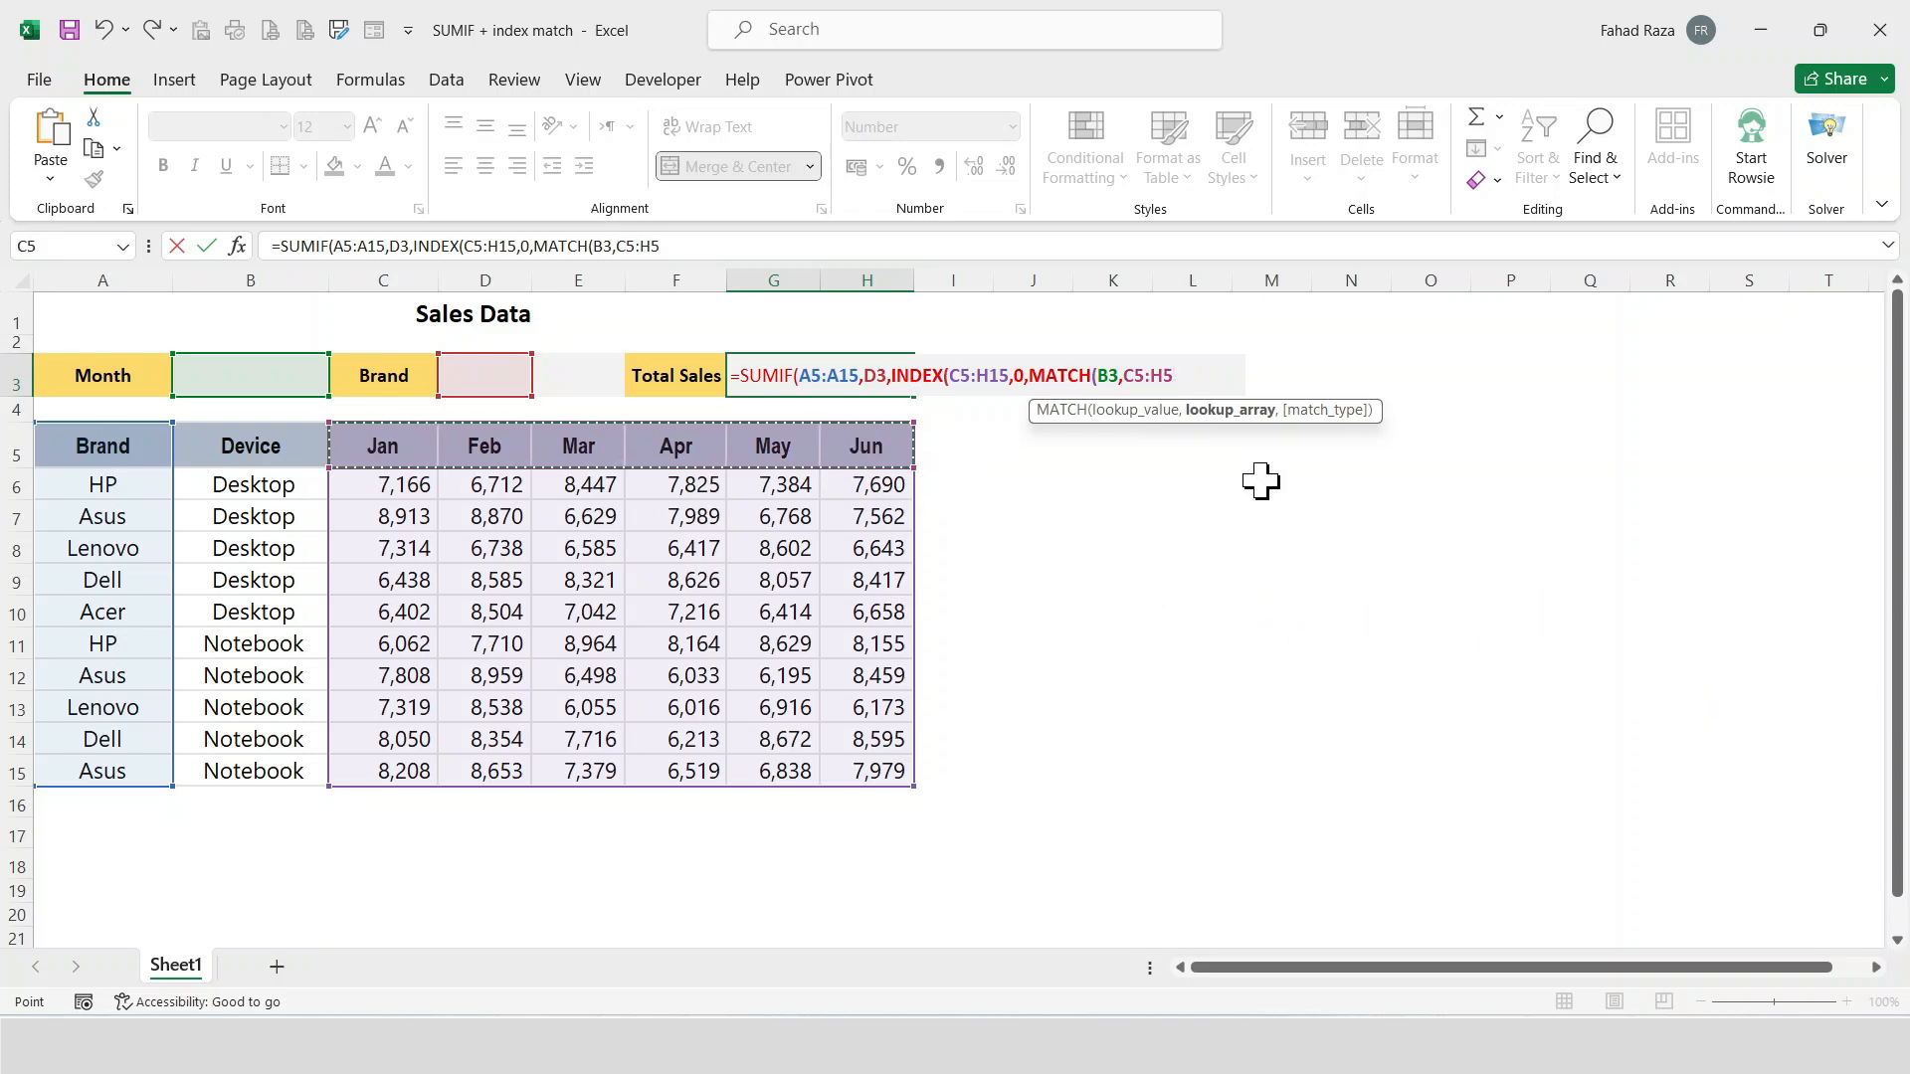
type(",")
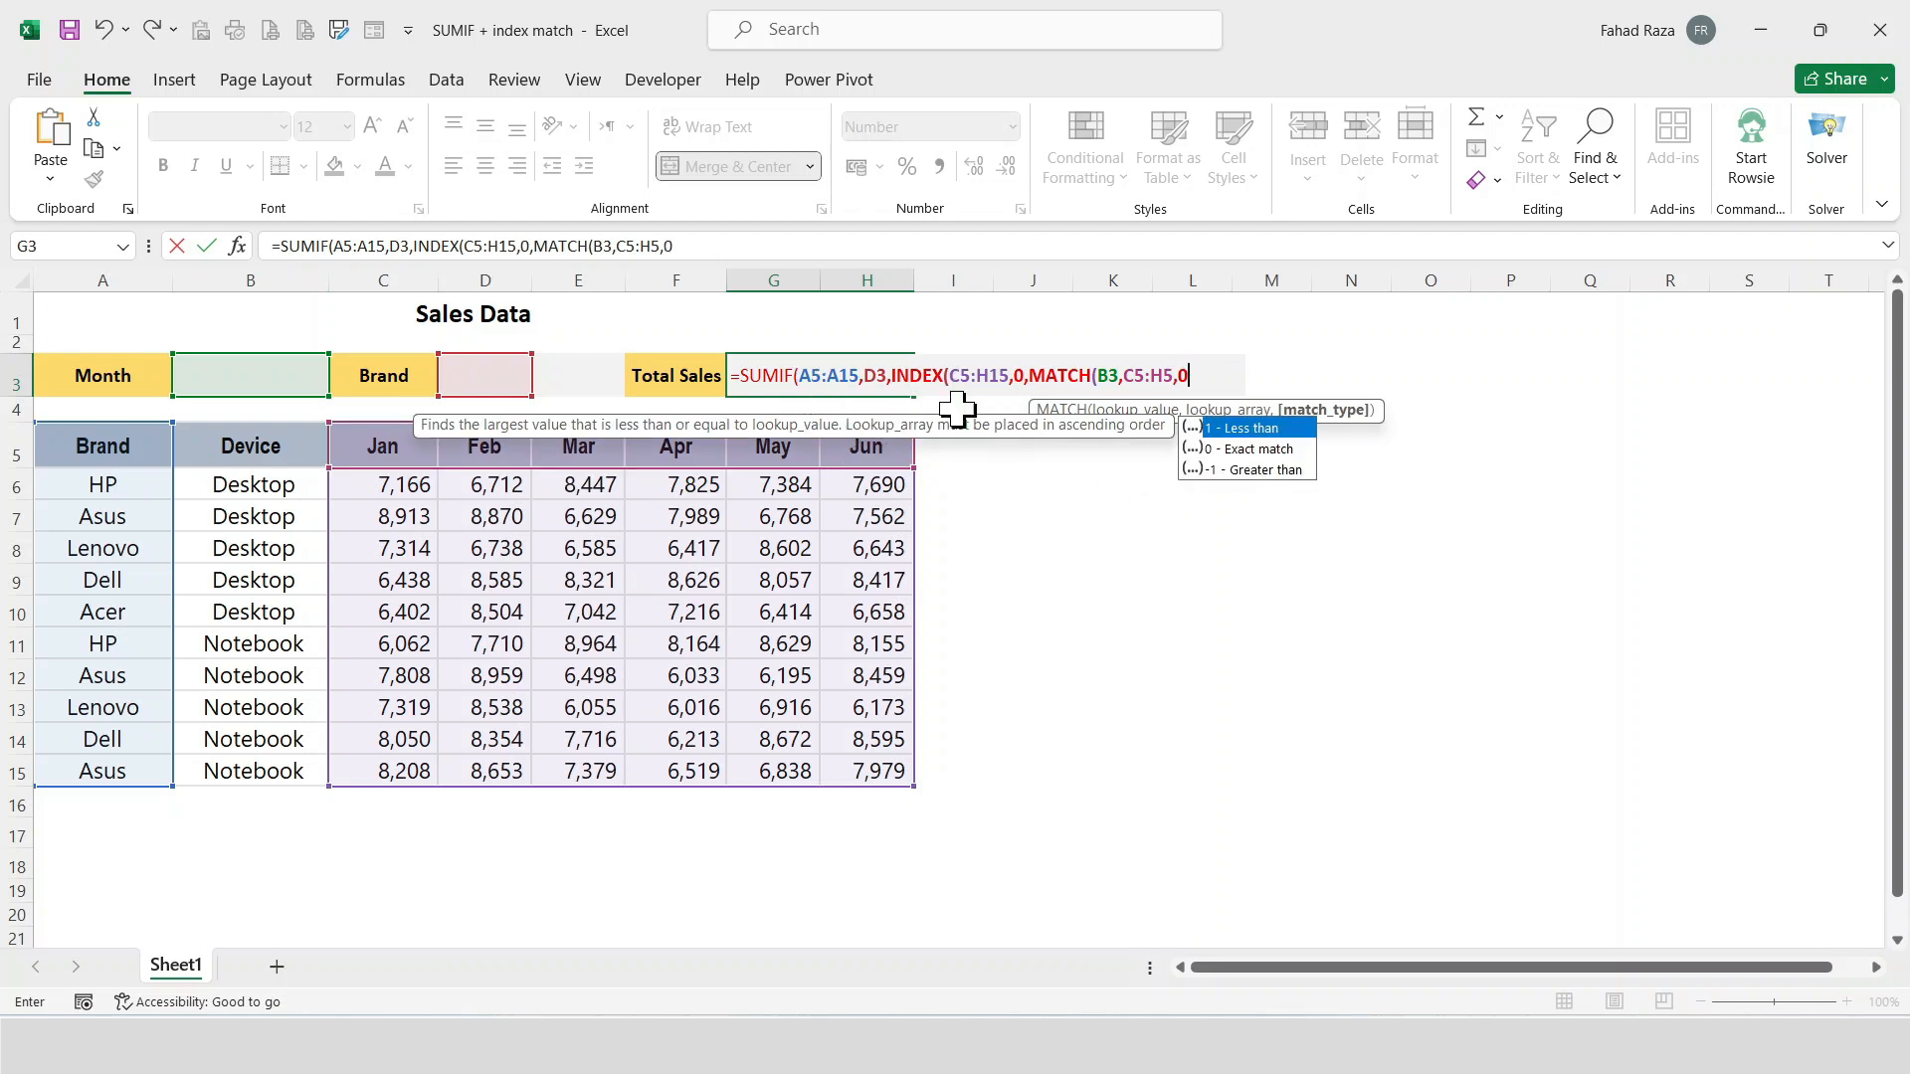
type("0)))")
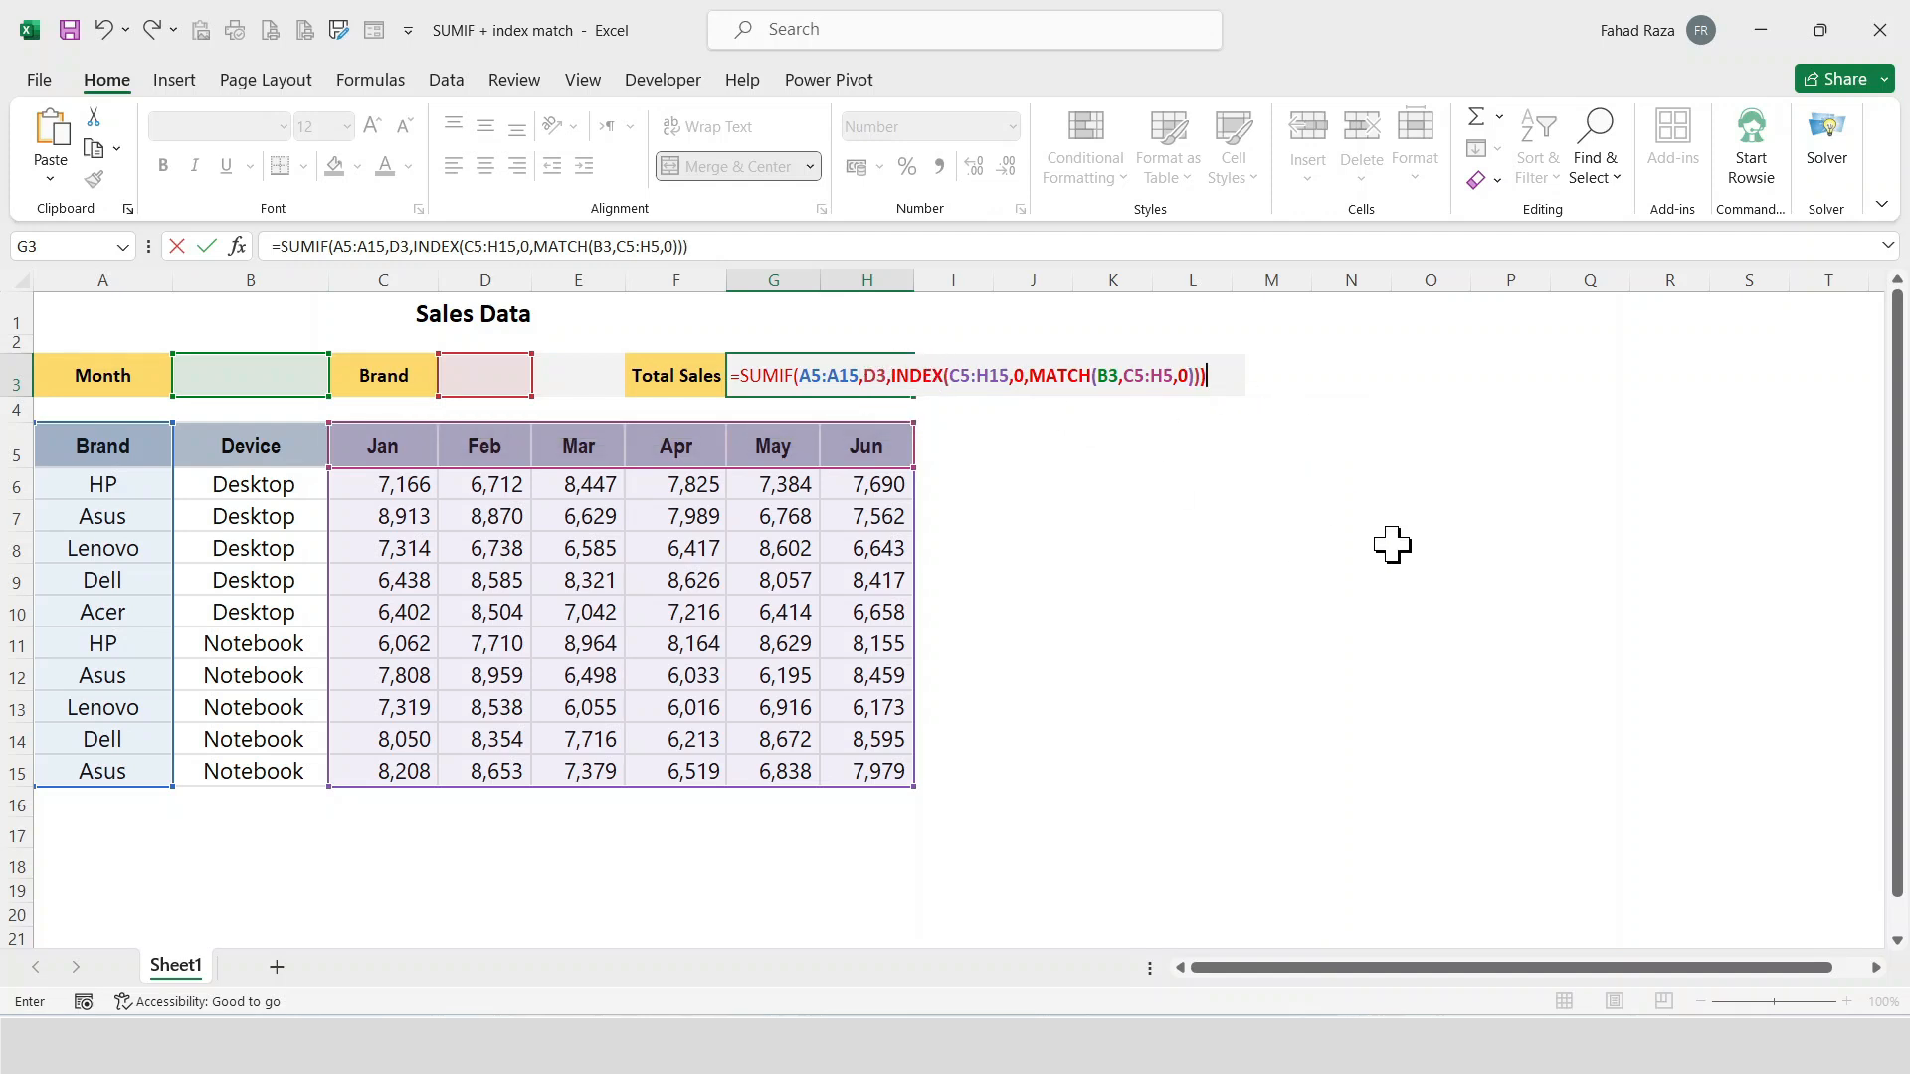
key("Return")
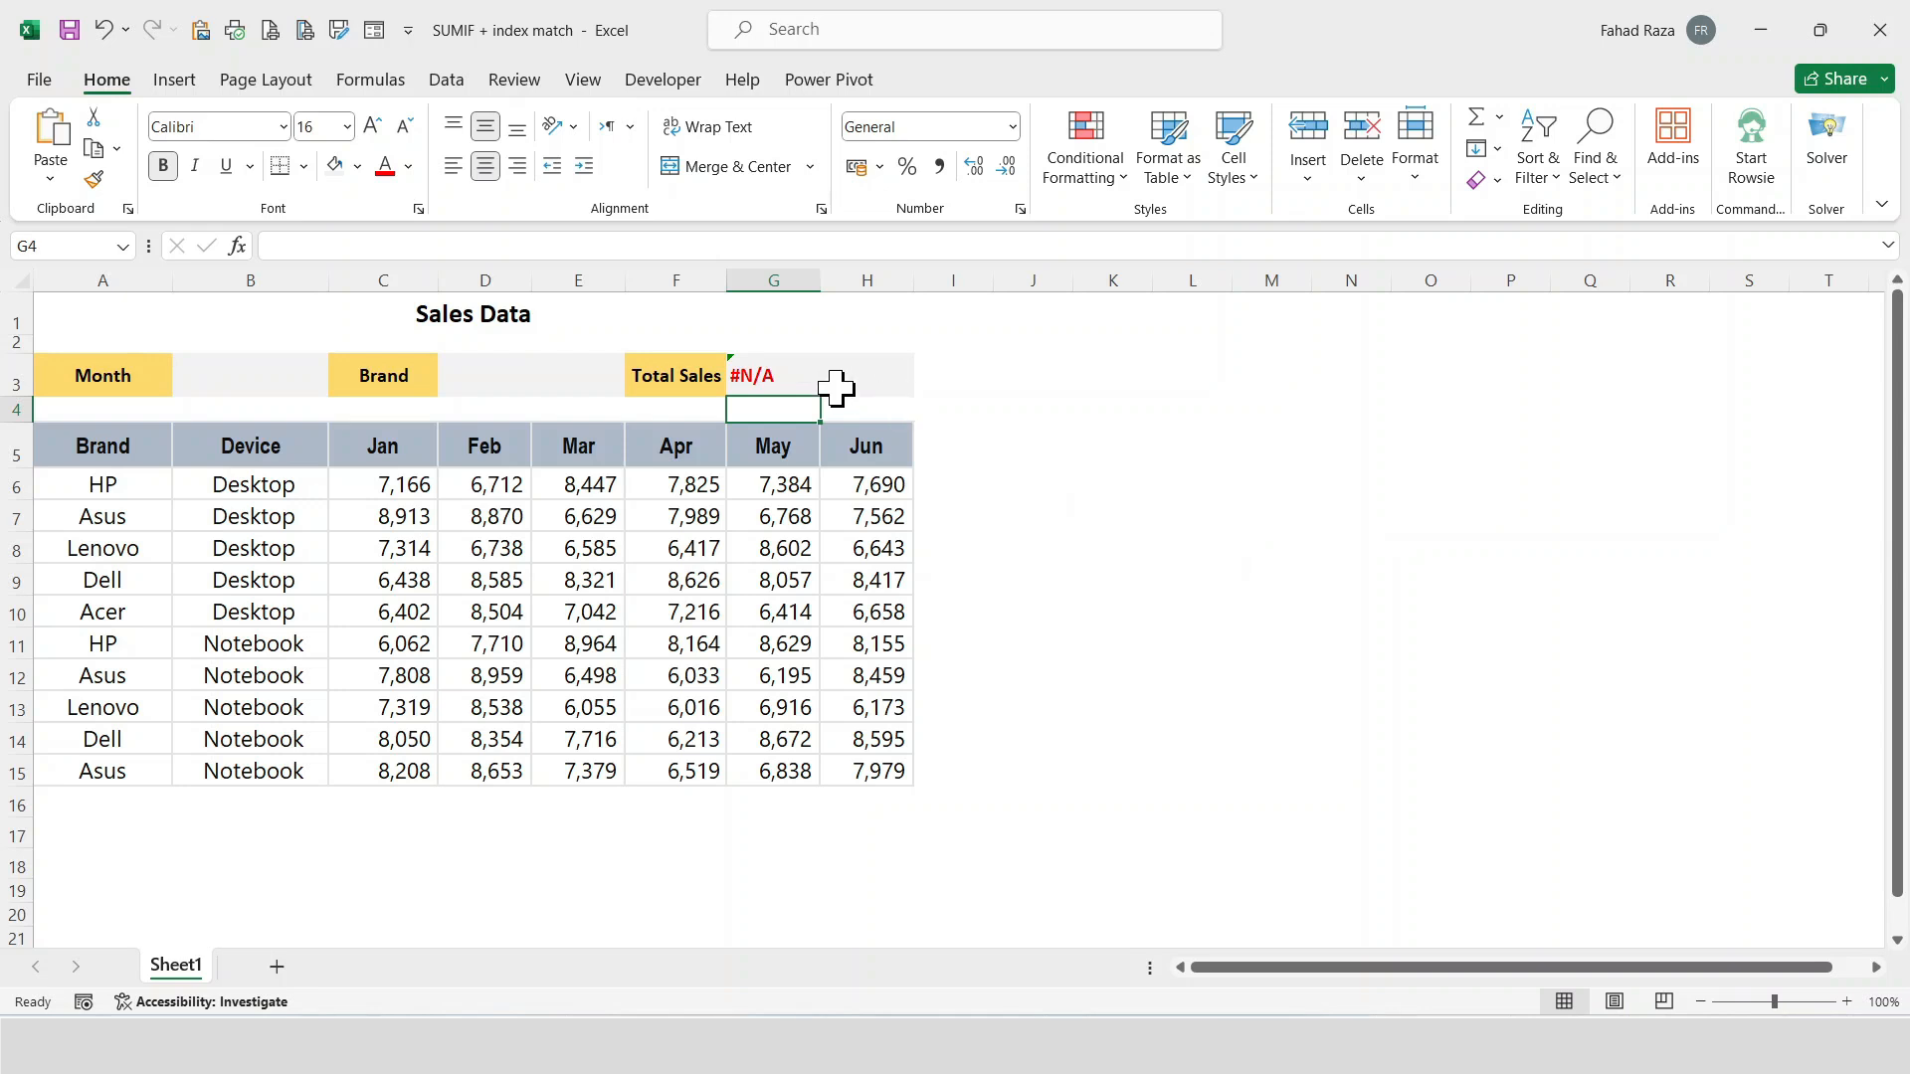
Wrap the SUMIF formula in G3 in IFERROR, returning an empty string "" on errors.
left_click(834, 388)
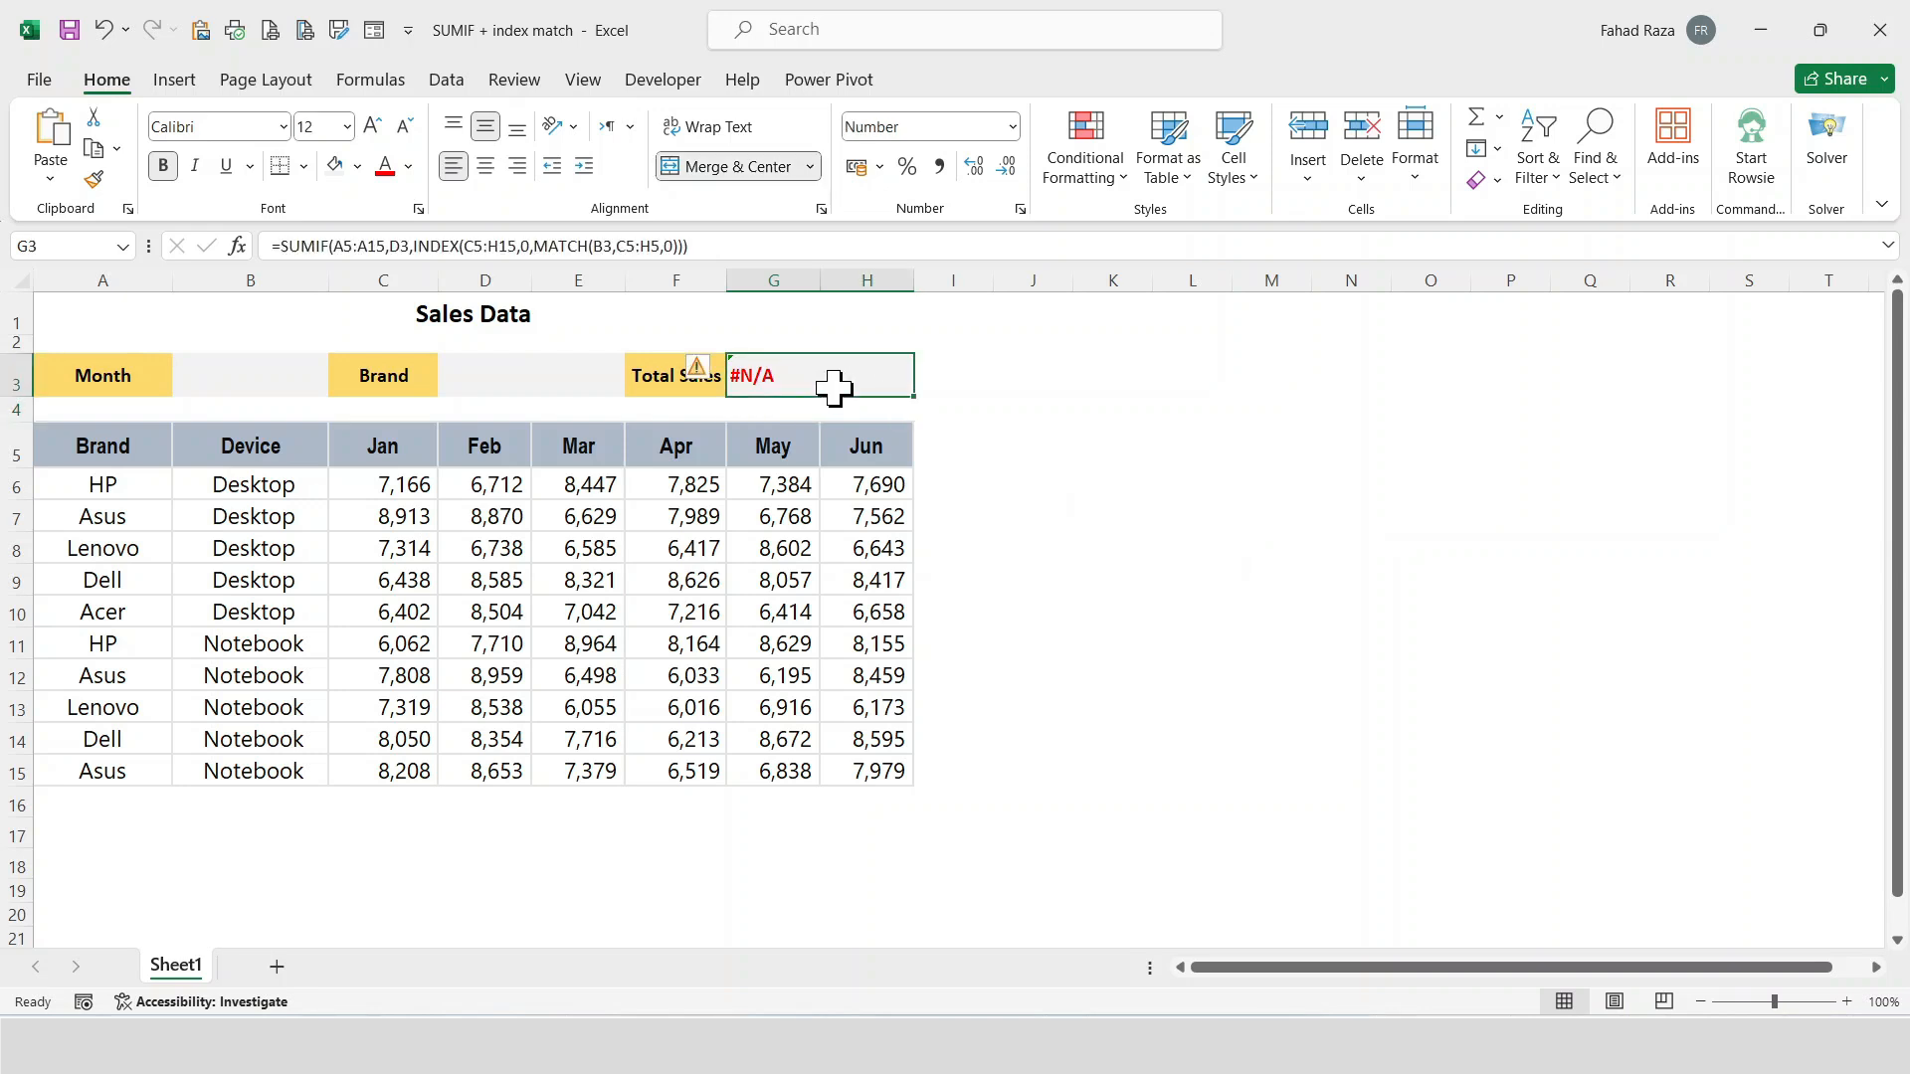
double_click(778, 376)
left_click(745, 375)
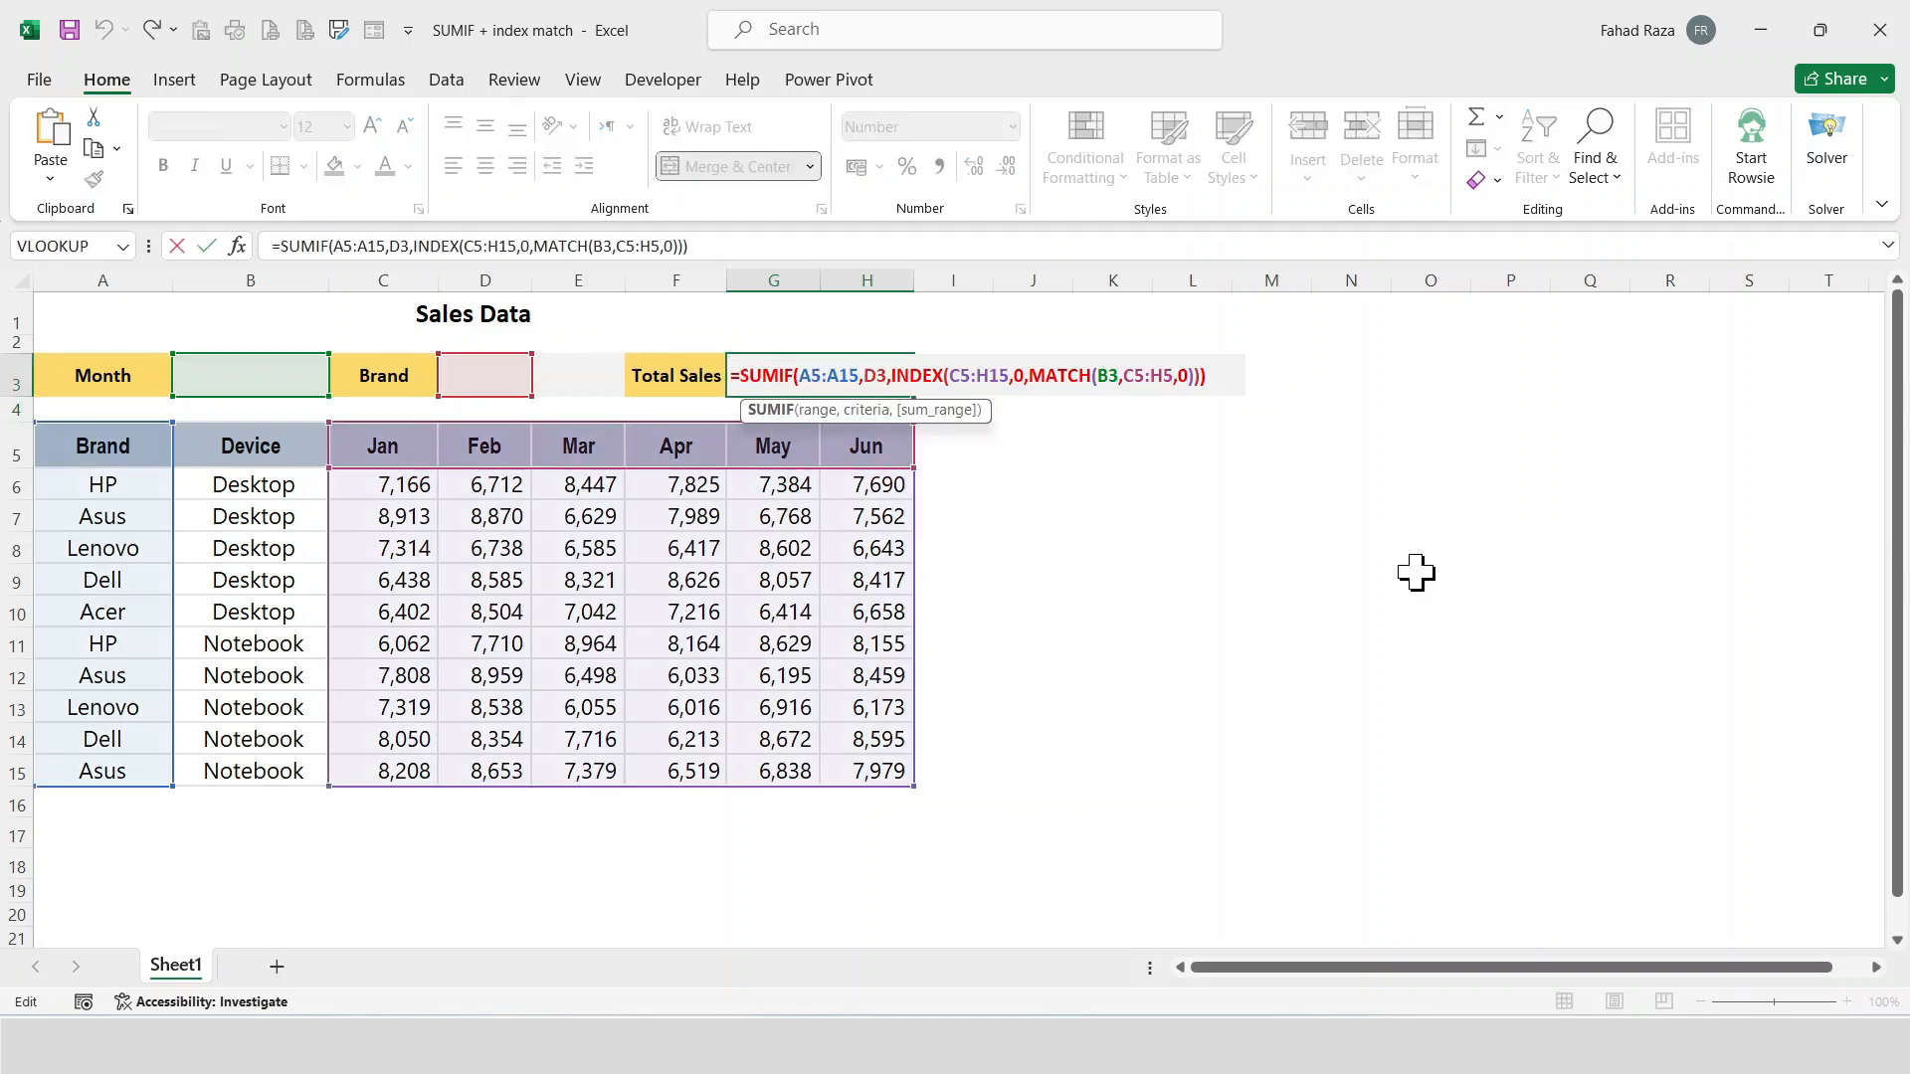
key("Left")
type("IFERROR")
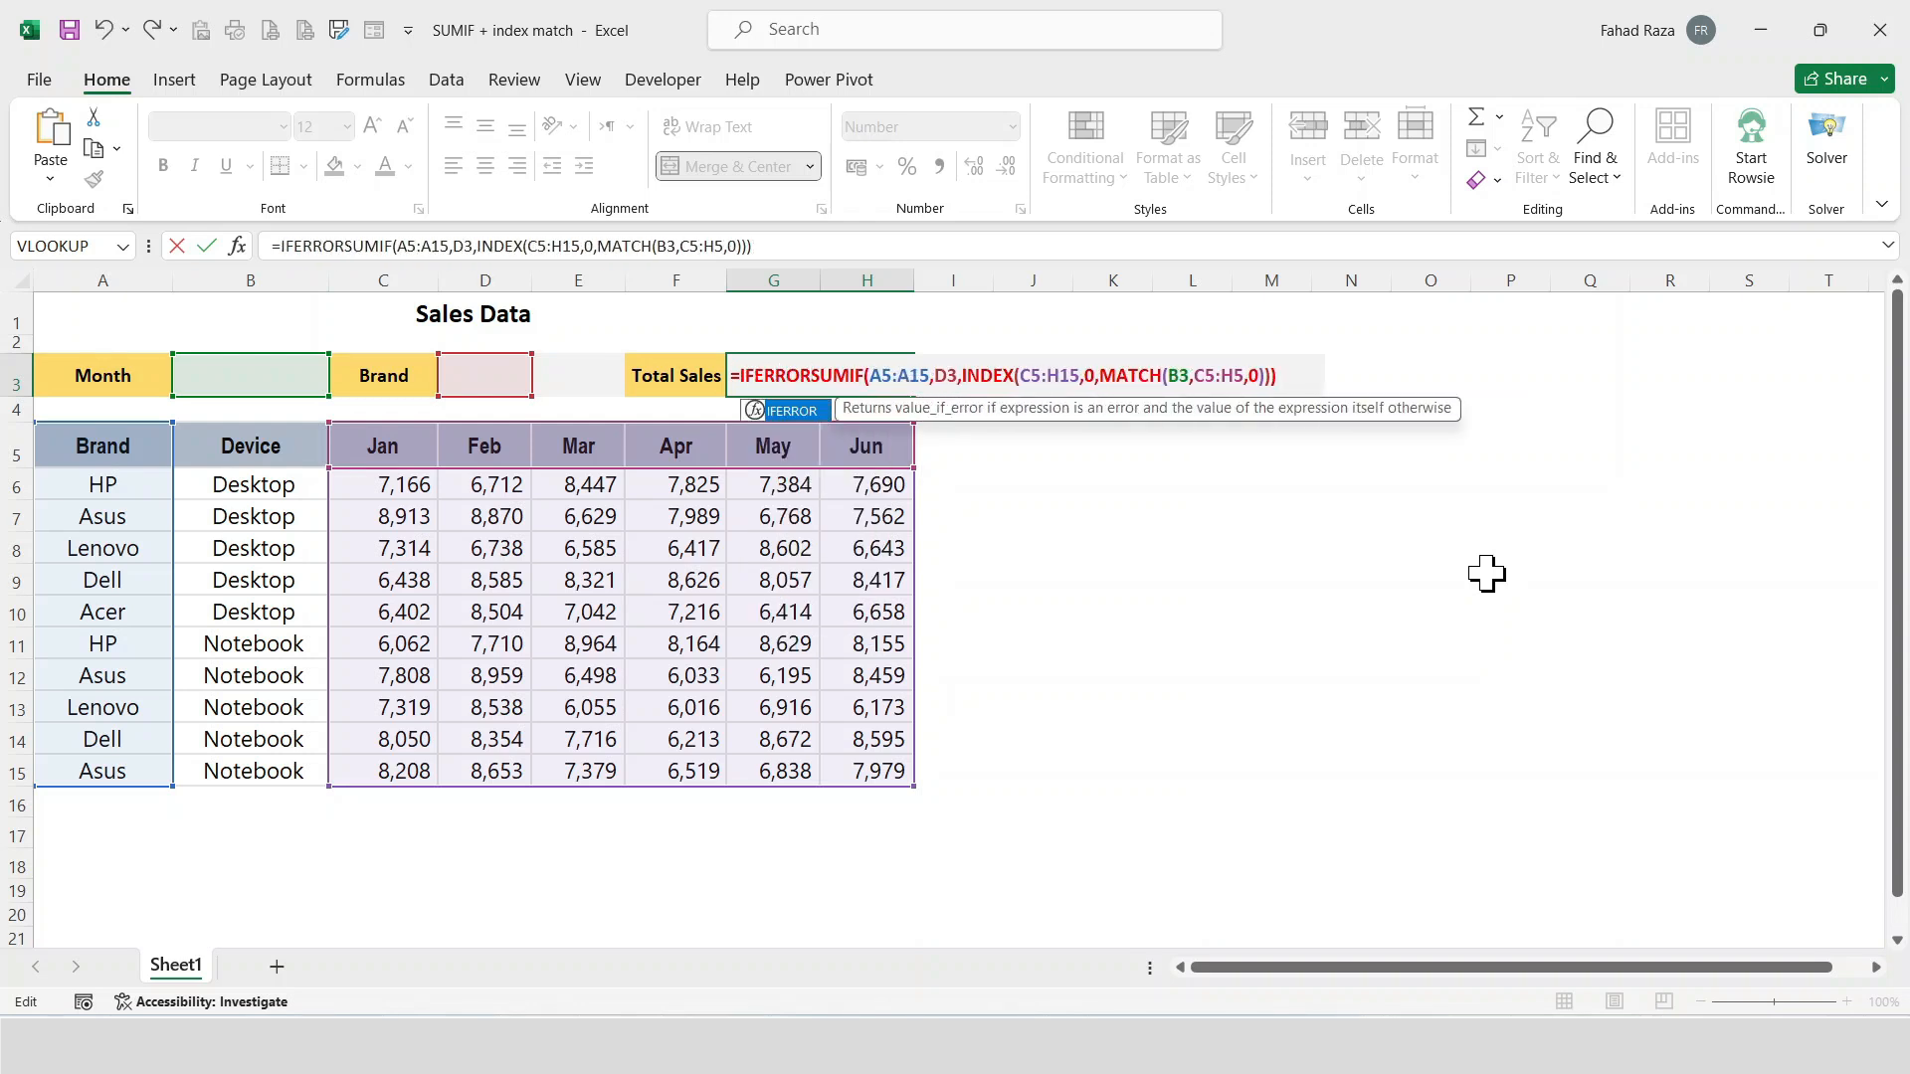
type("(")
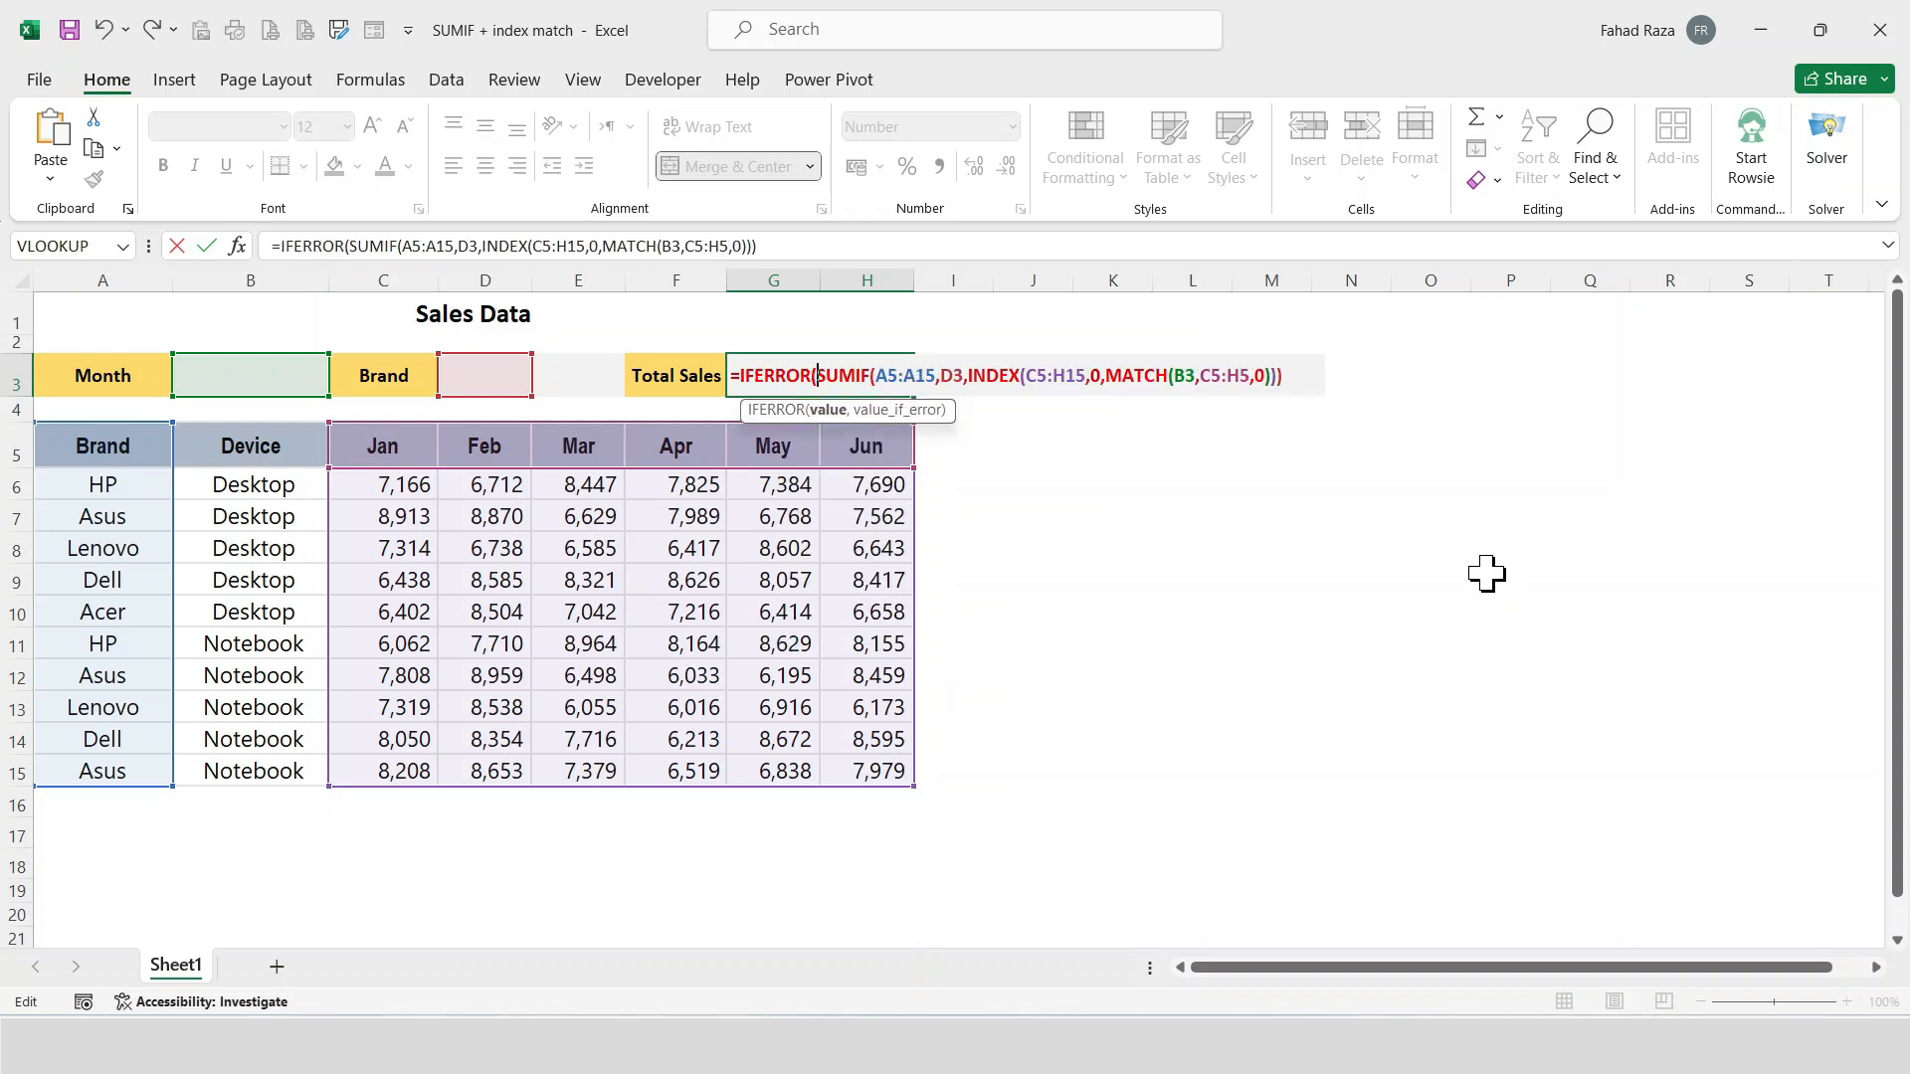
left_click(1288, 370)
type(",")
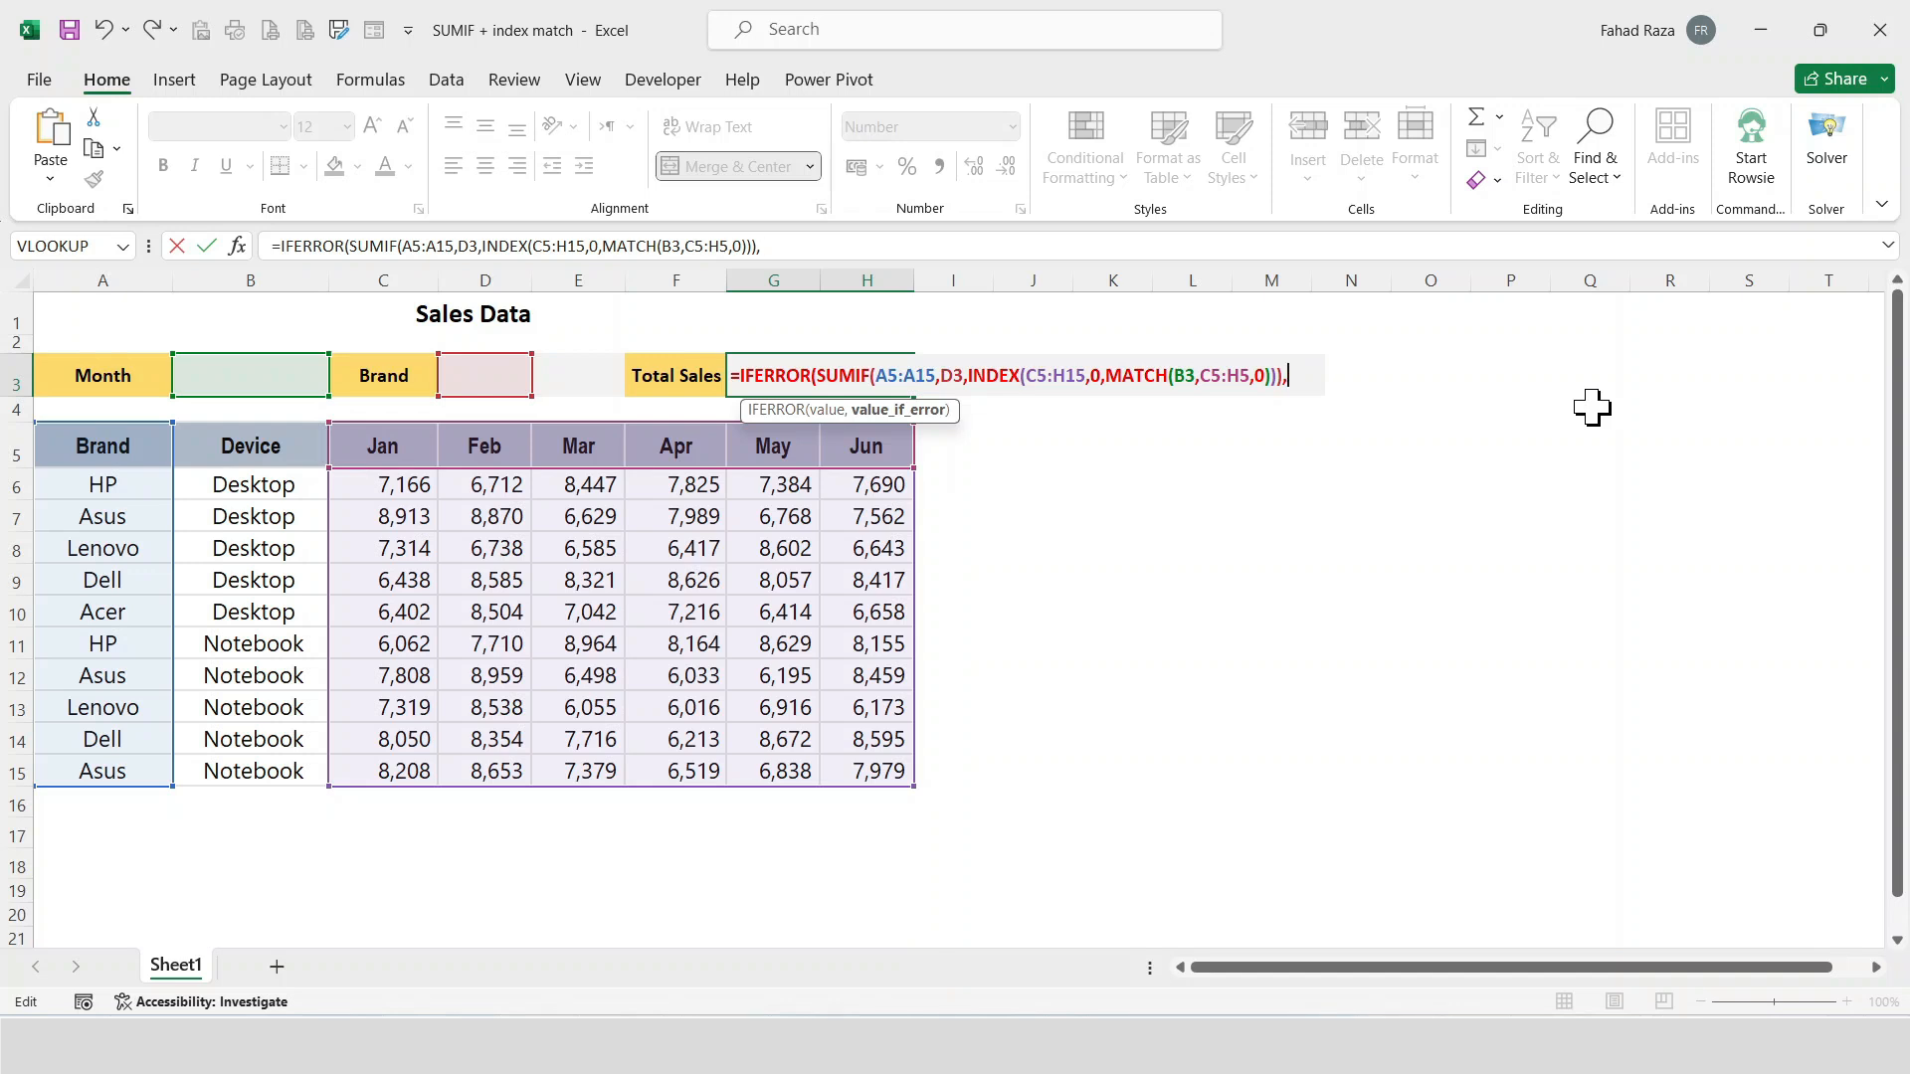
type("\"\")")
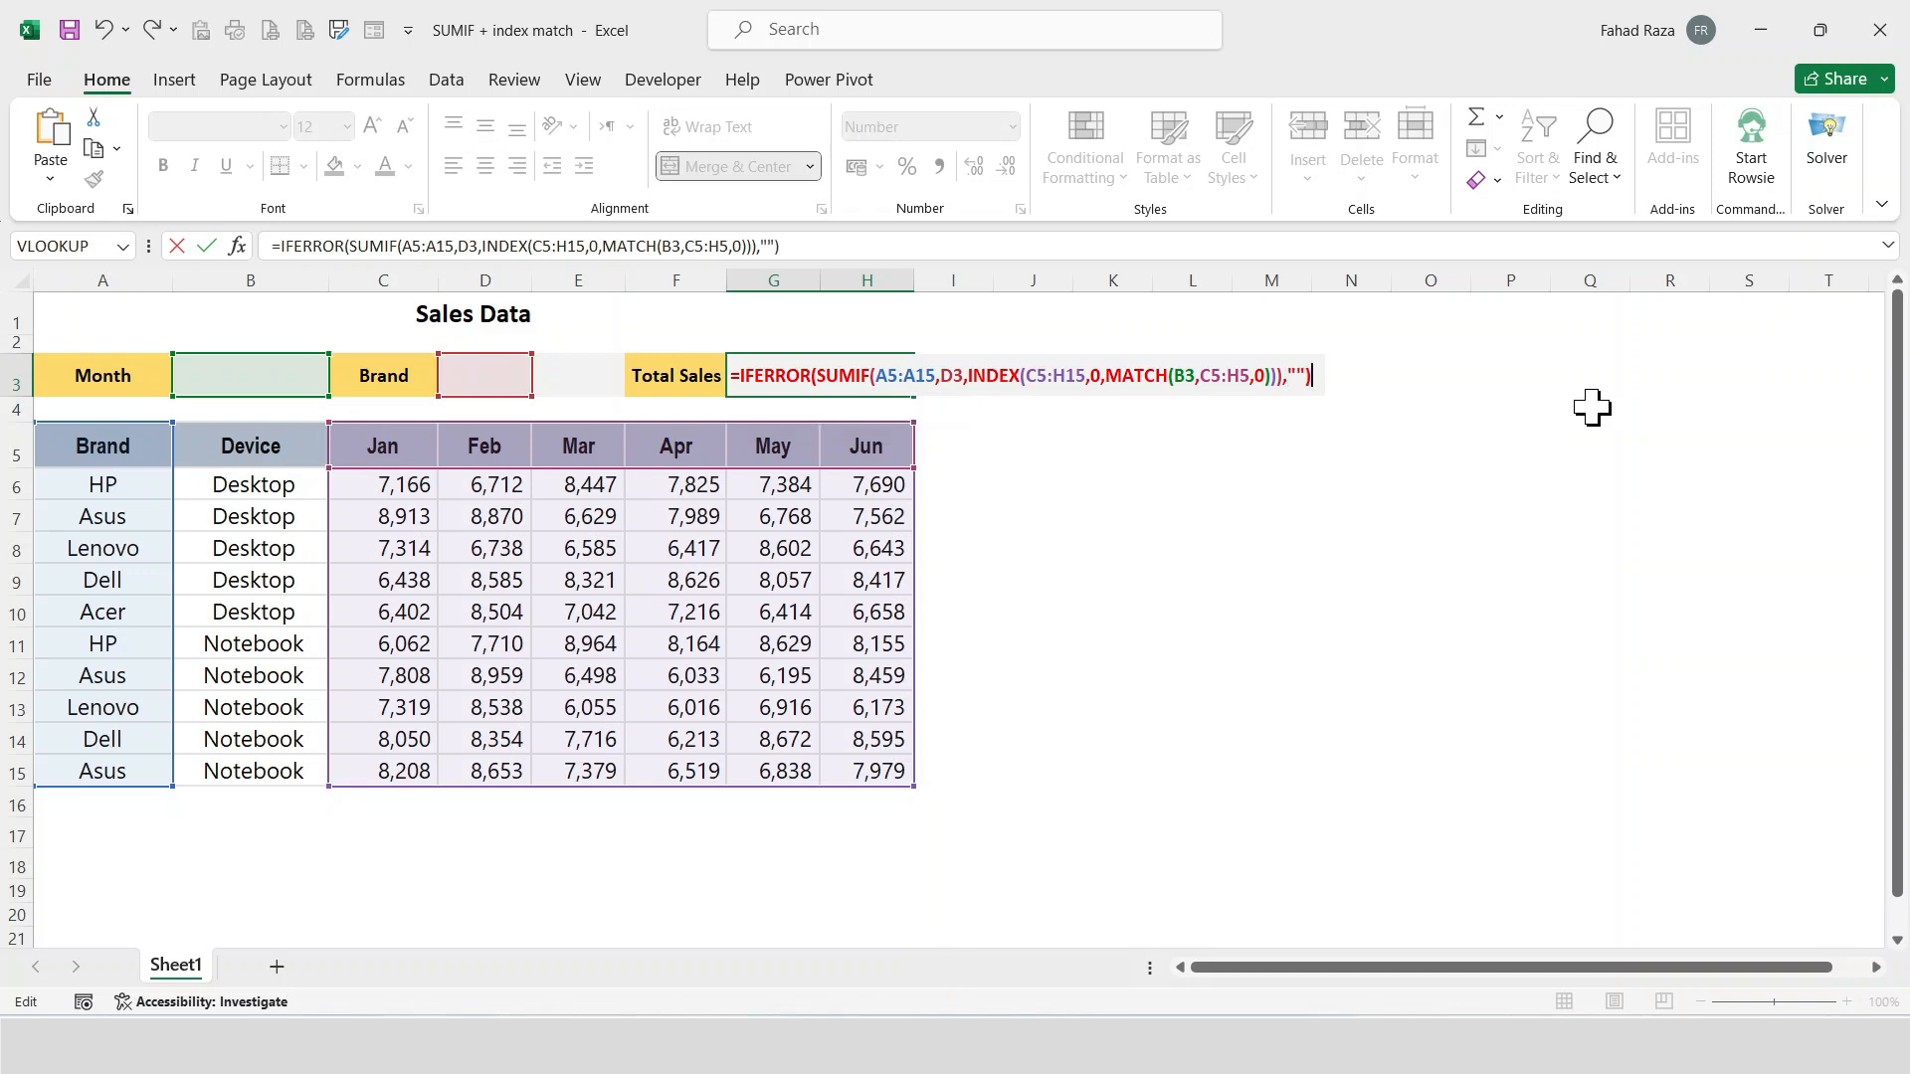
key("ctrl+Return")
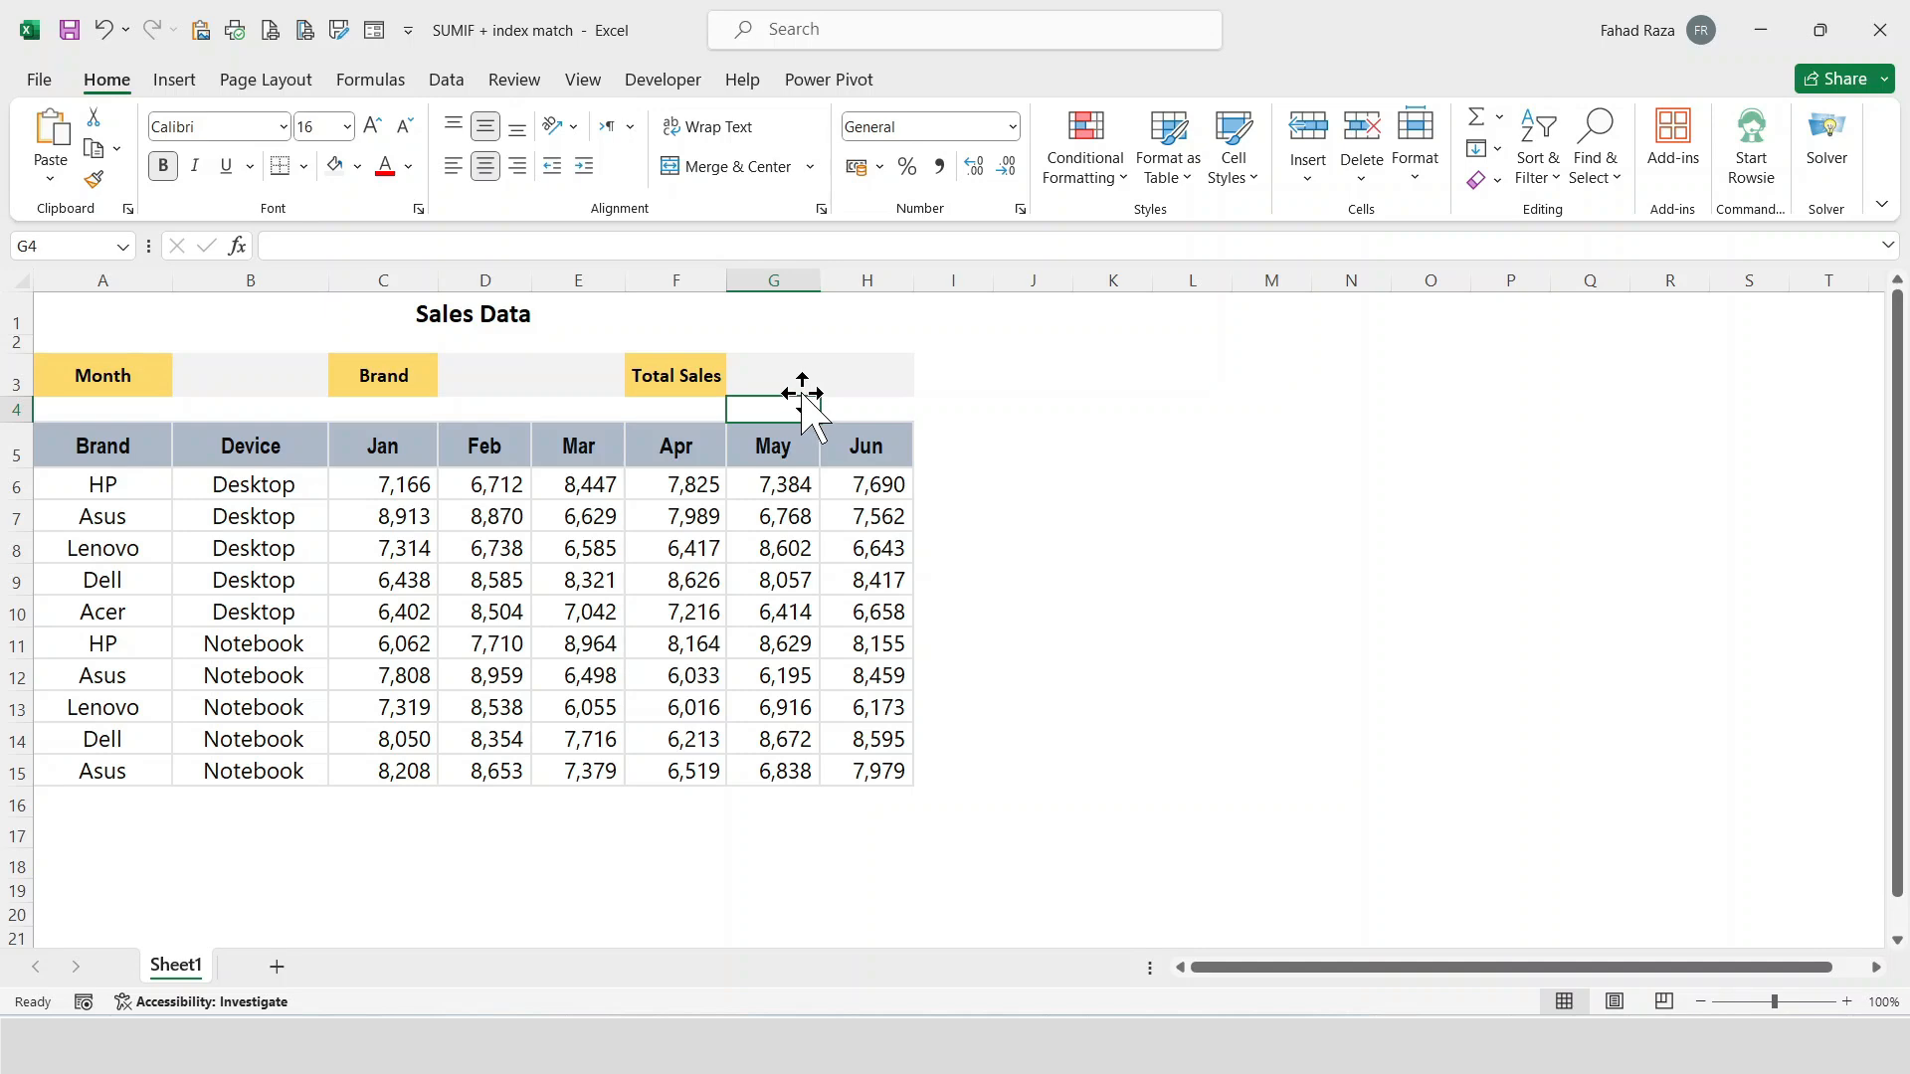
Set the month in B3 to Jan and the brand in D3 to HP.
left_click(339, 384)
left_click(310, 406)
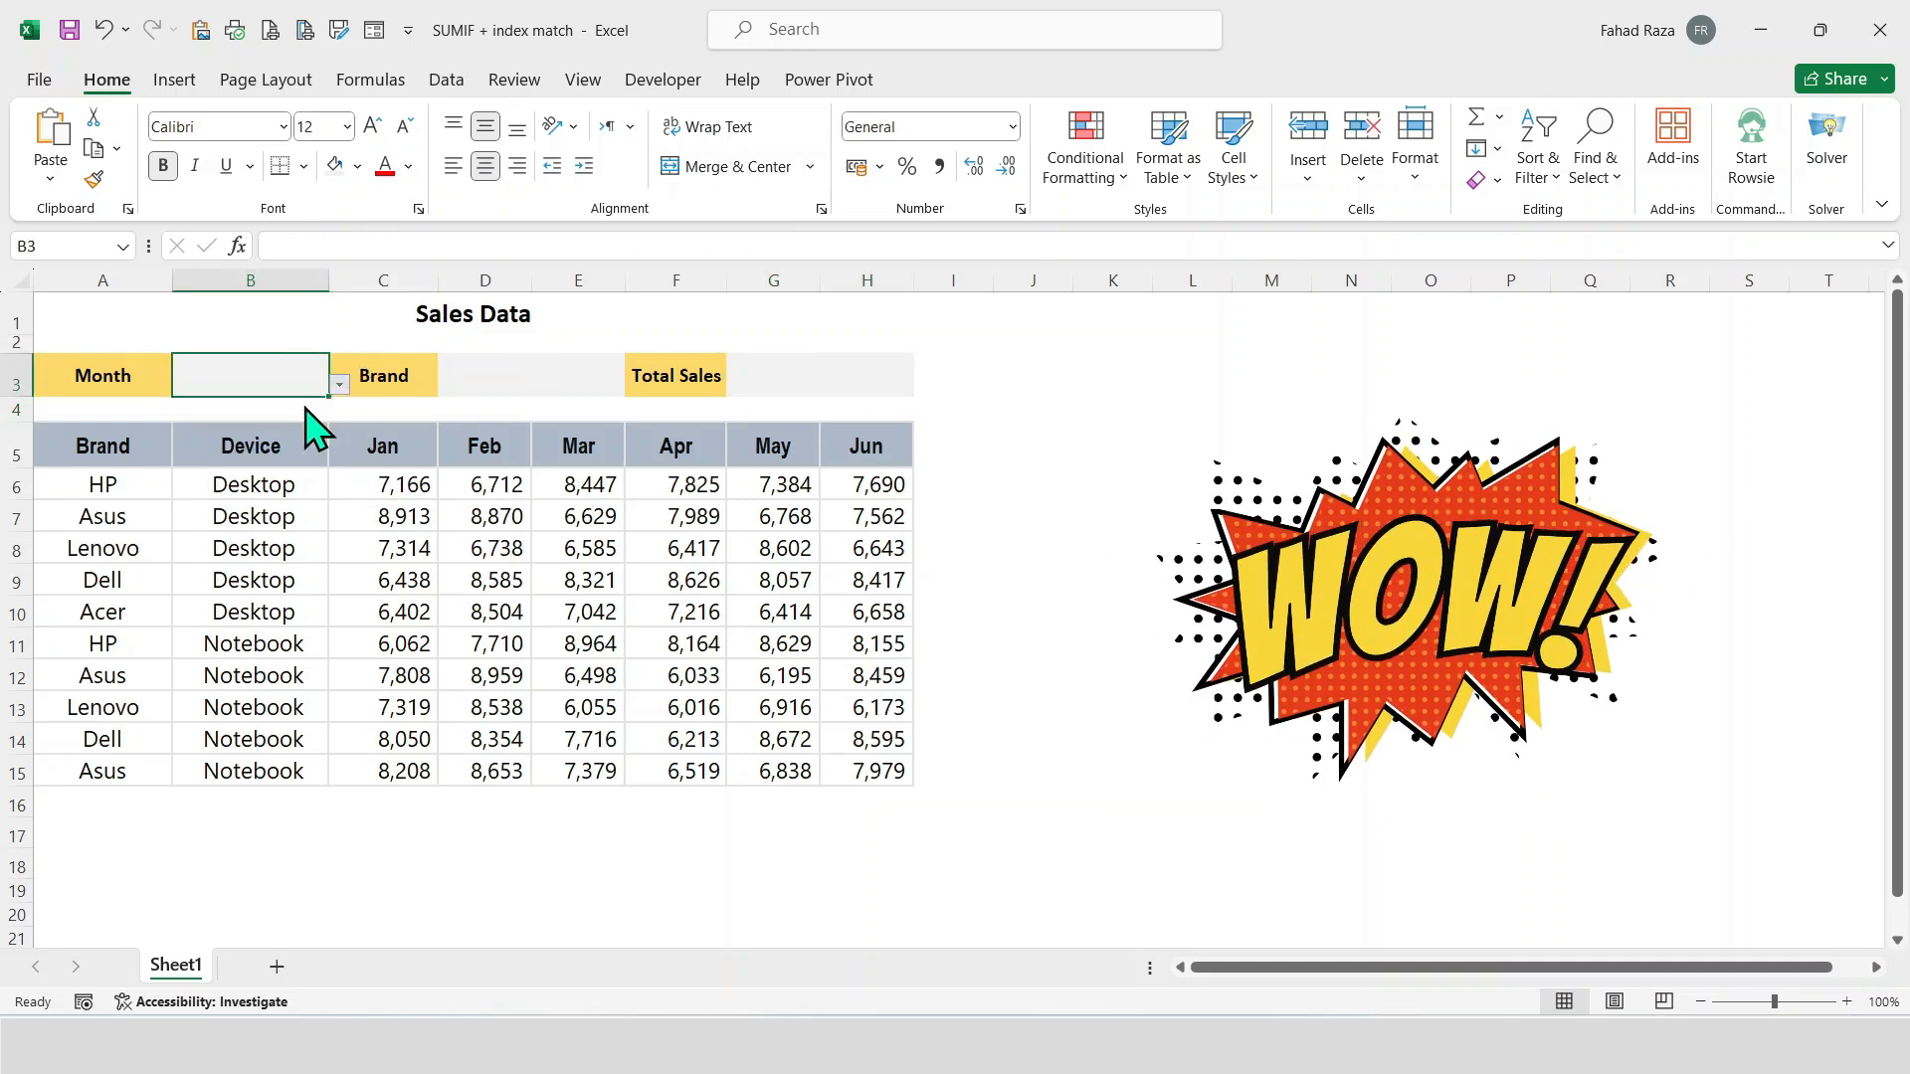
left_click(492, 381)
left_click(542, 383)
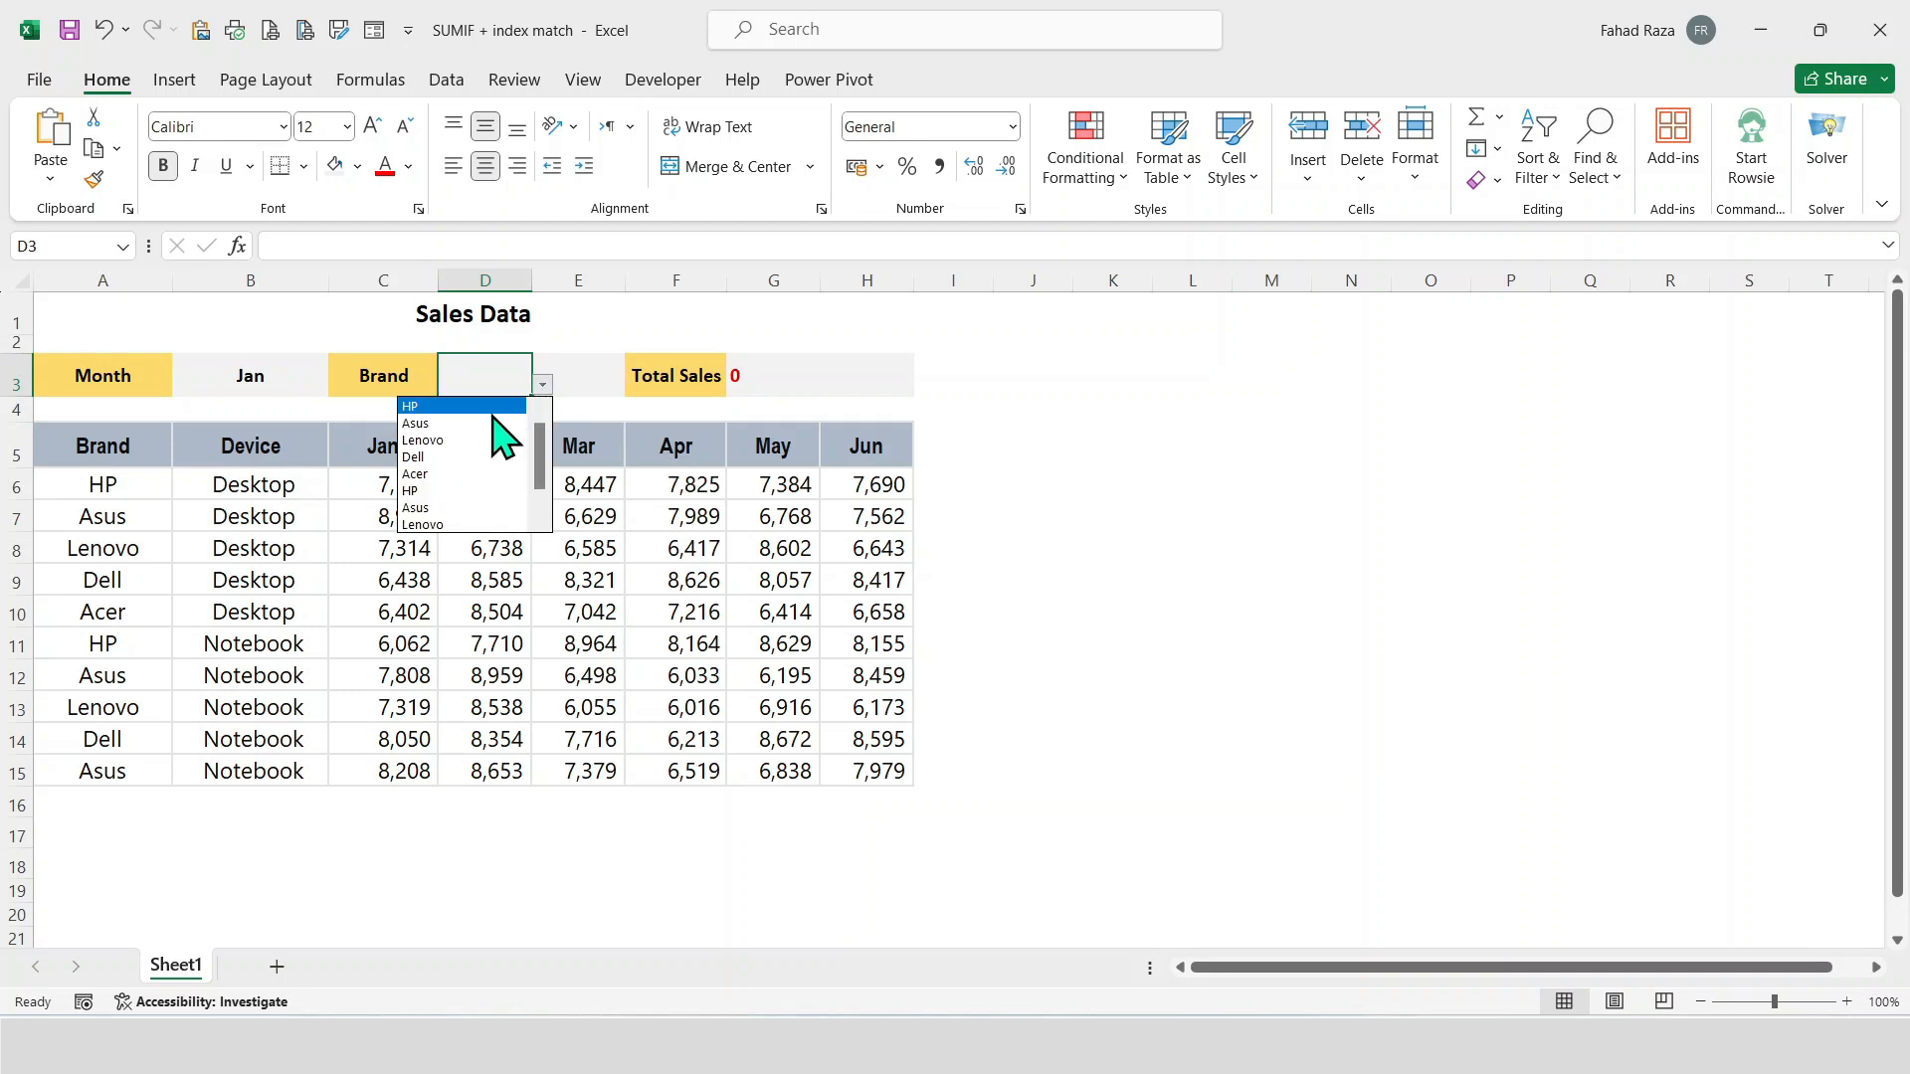
left_click(493, 406)
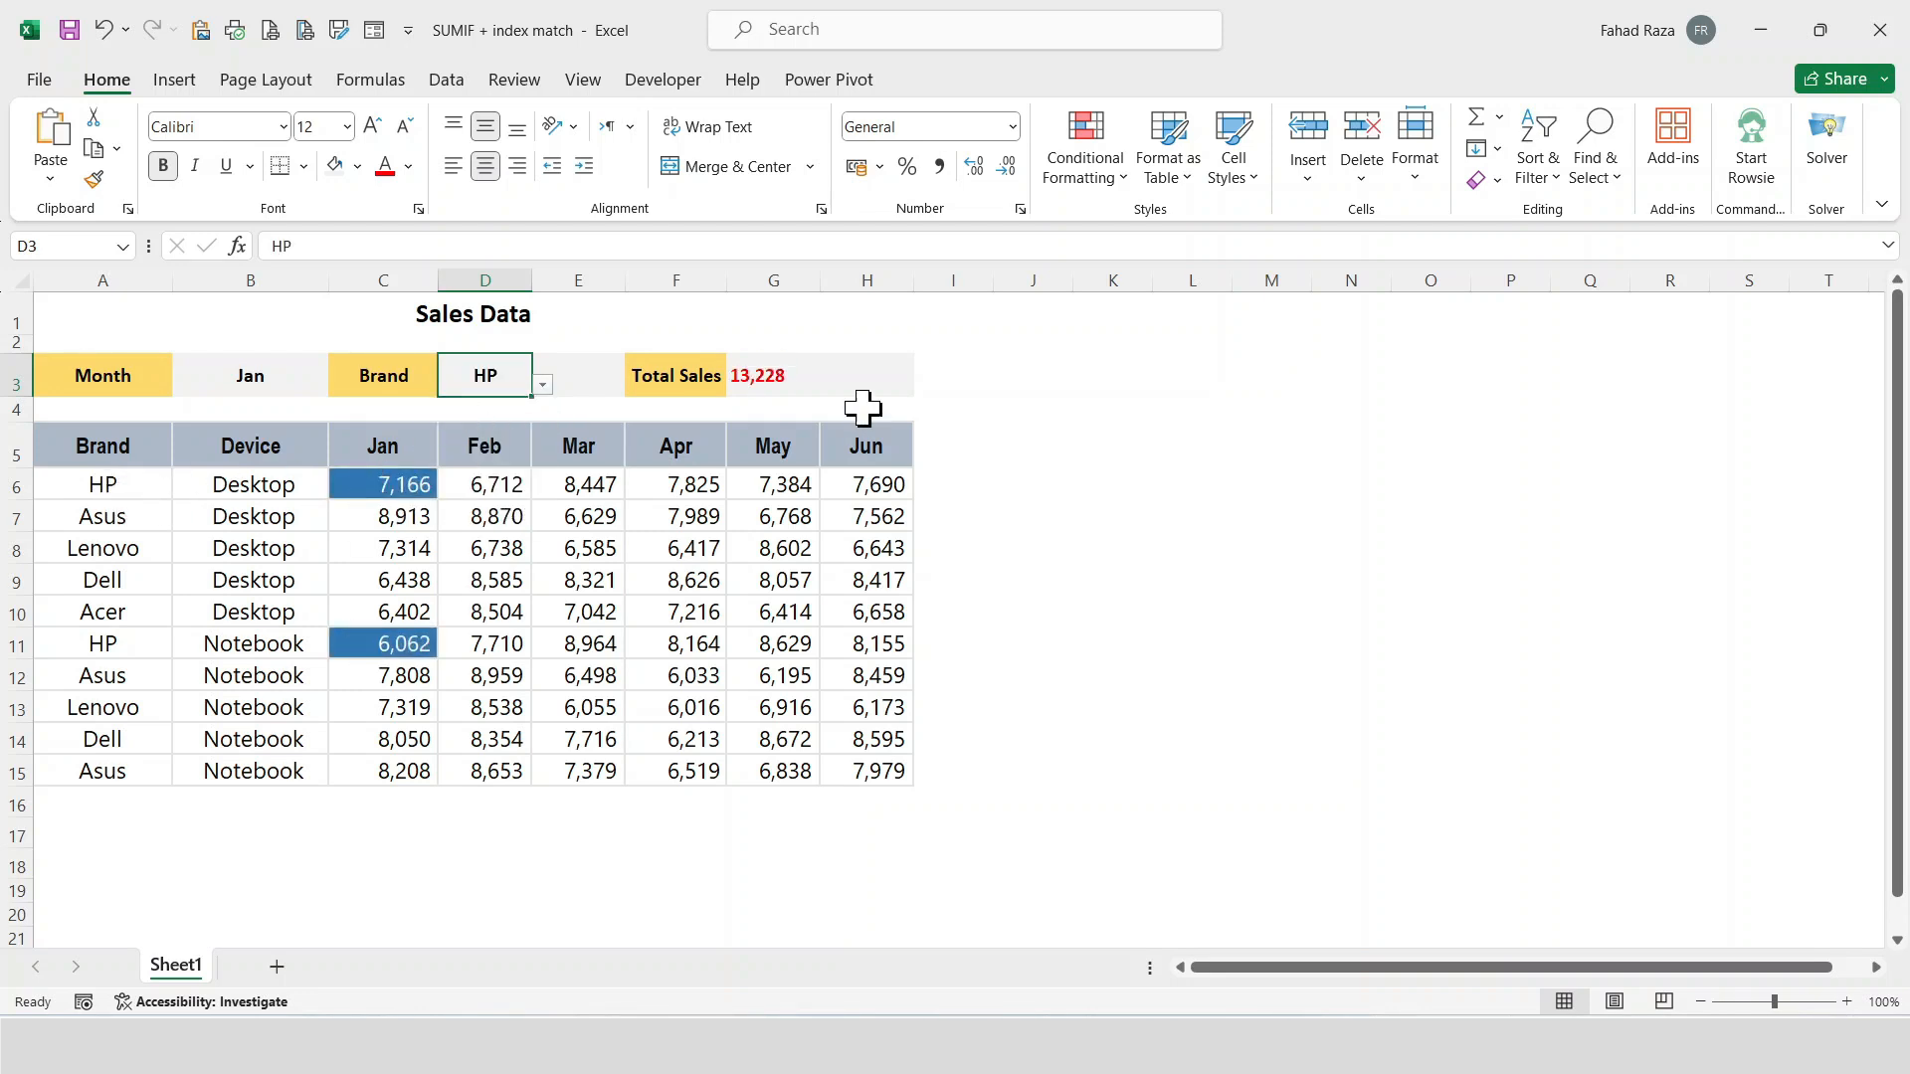
Center the Total Sales result horizontally in merged cell G3.
left_click(792, 389)
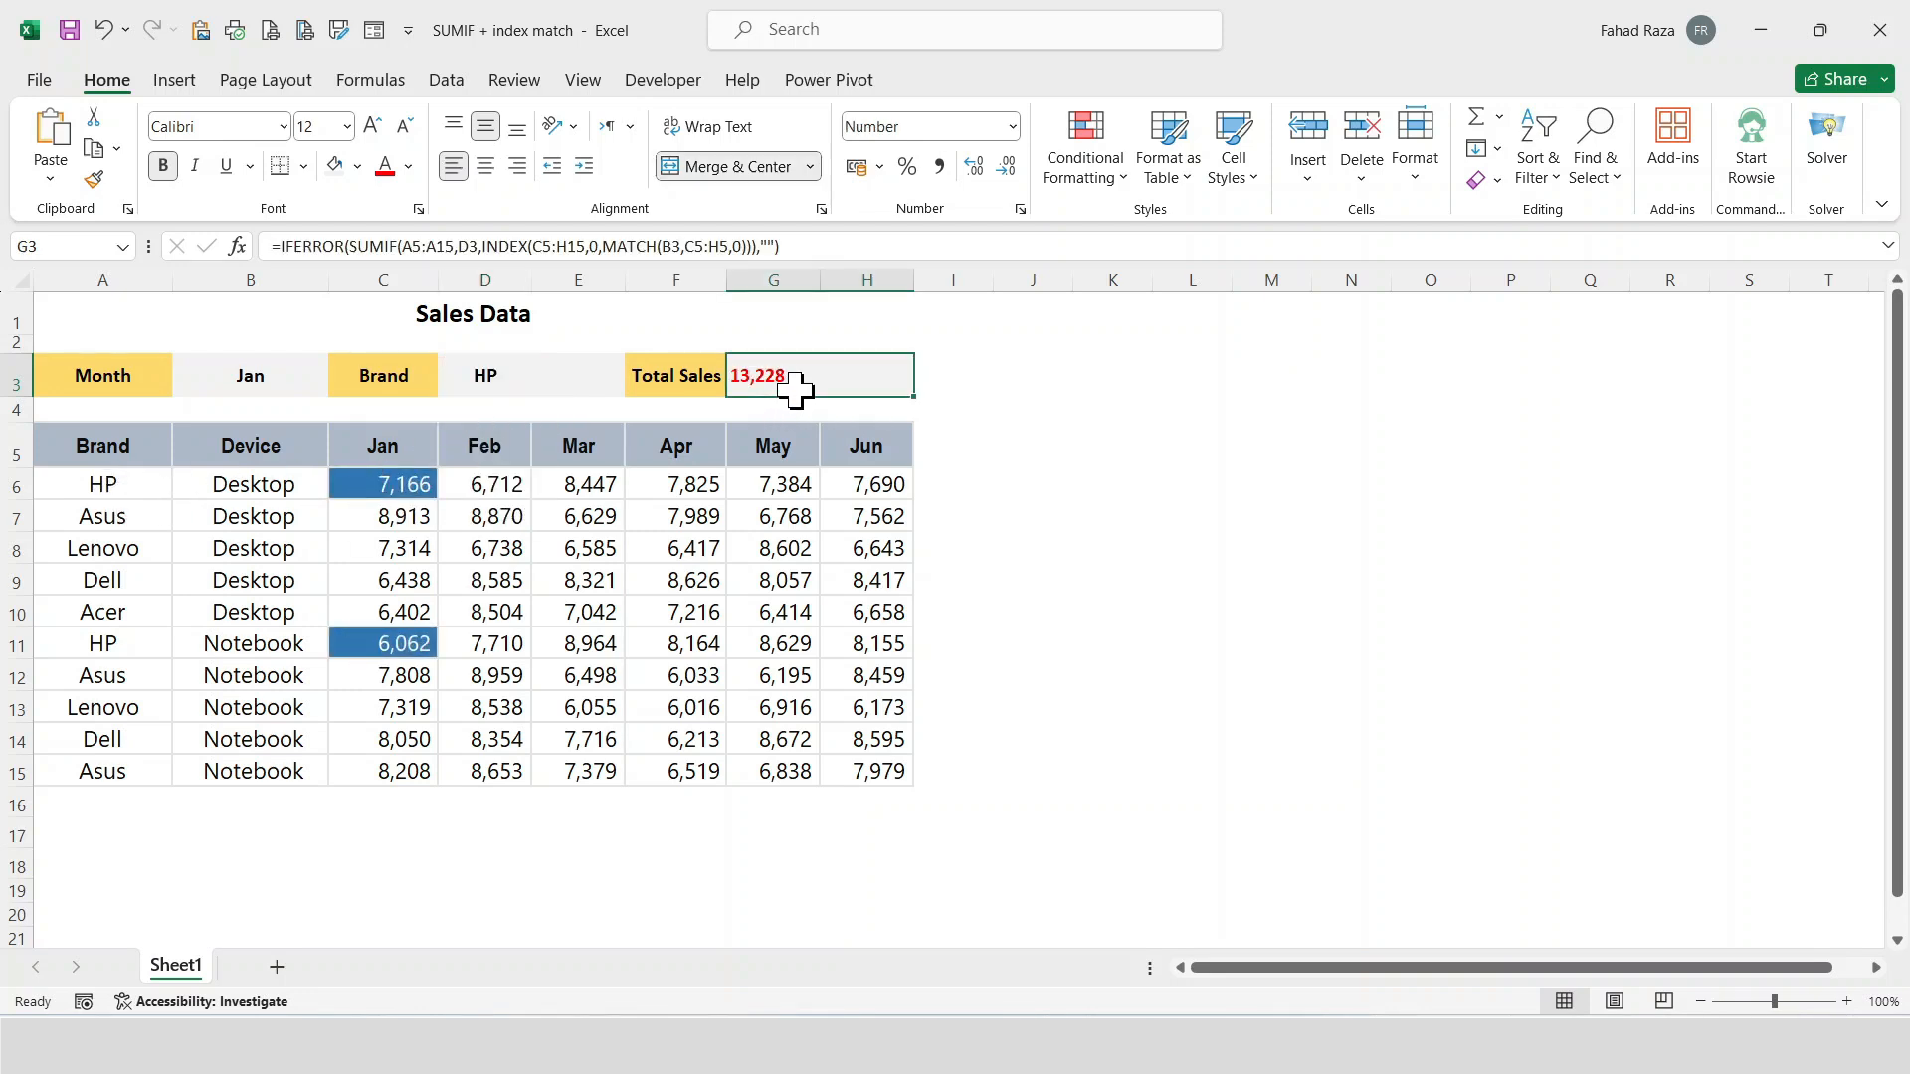
left_click(486, 167)
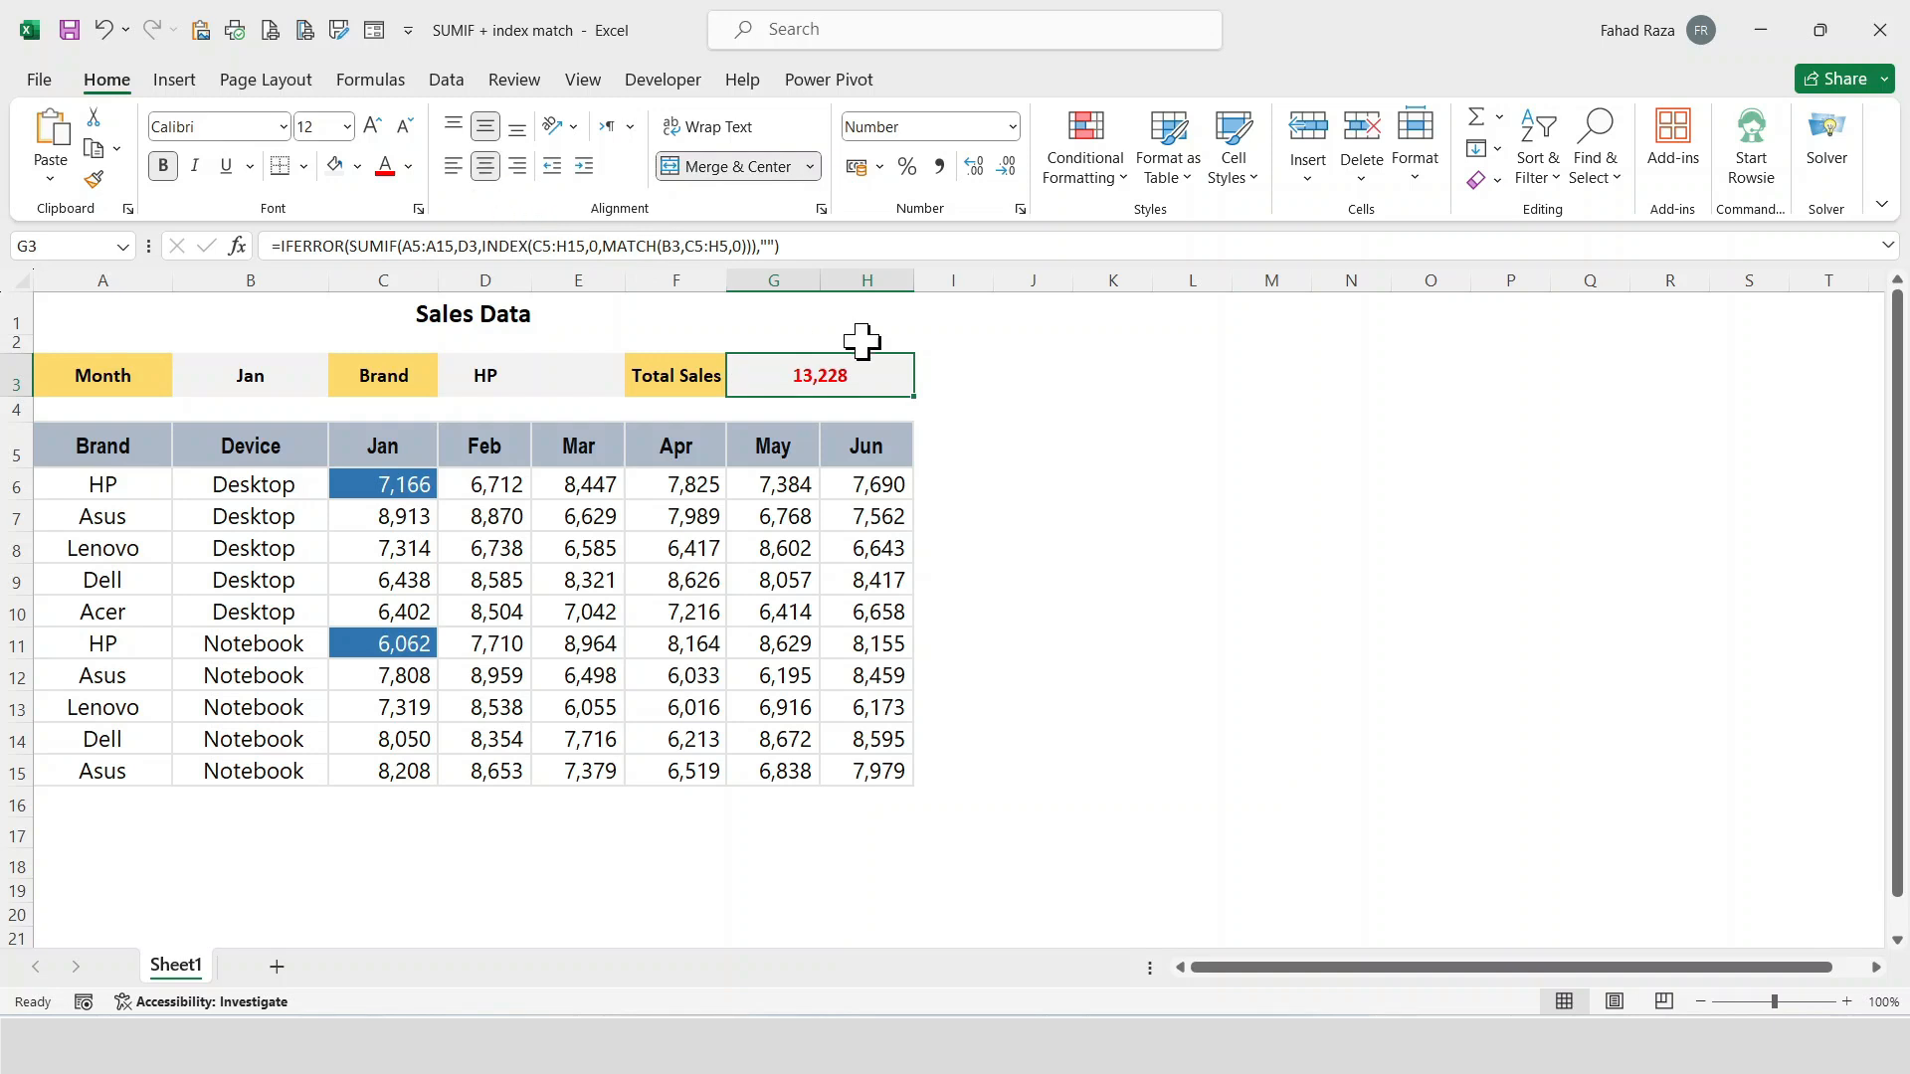
Change the month selection in B3 to Feb.
left_click(273, 388)
left_click(339, 385)
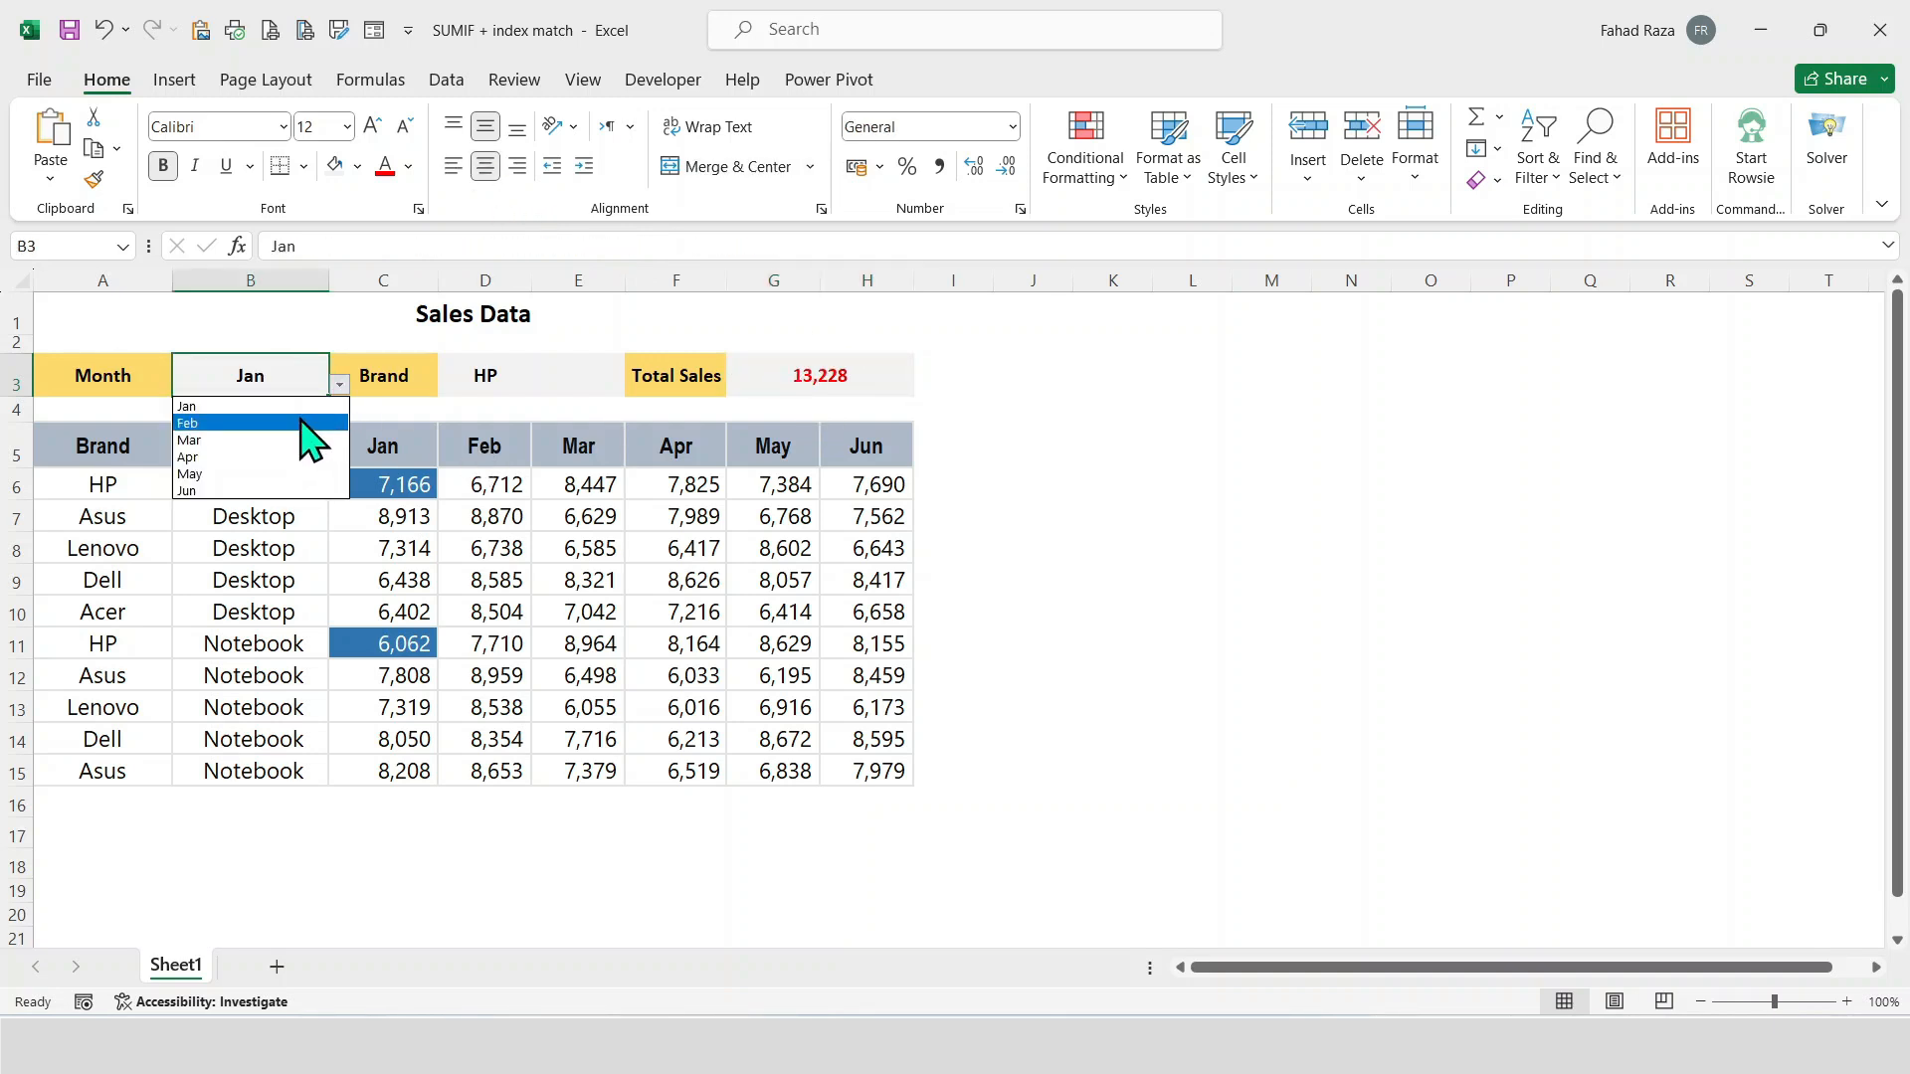
left_click(301, 423)
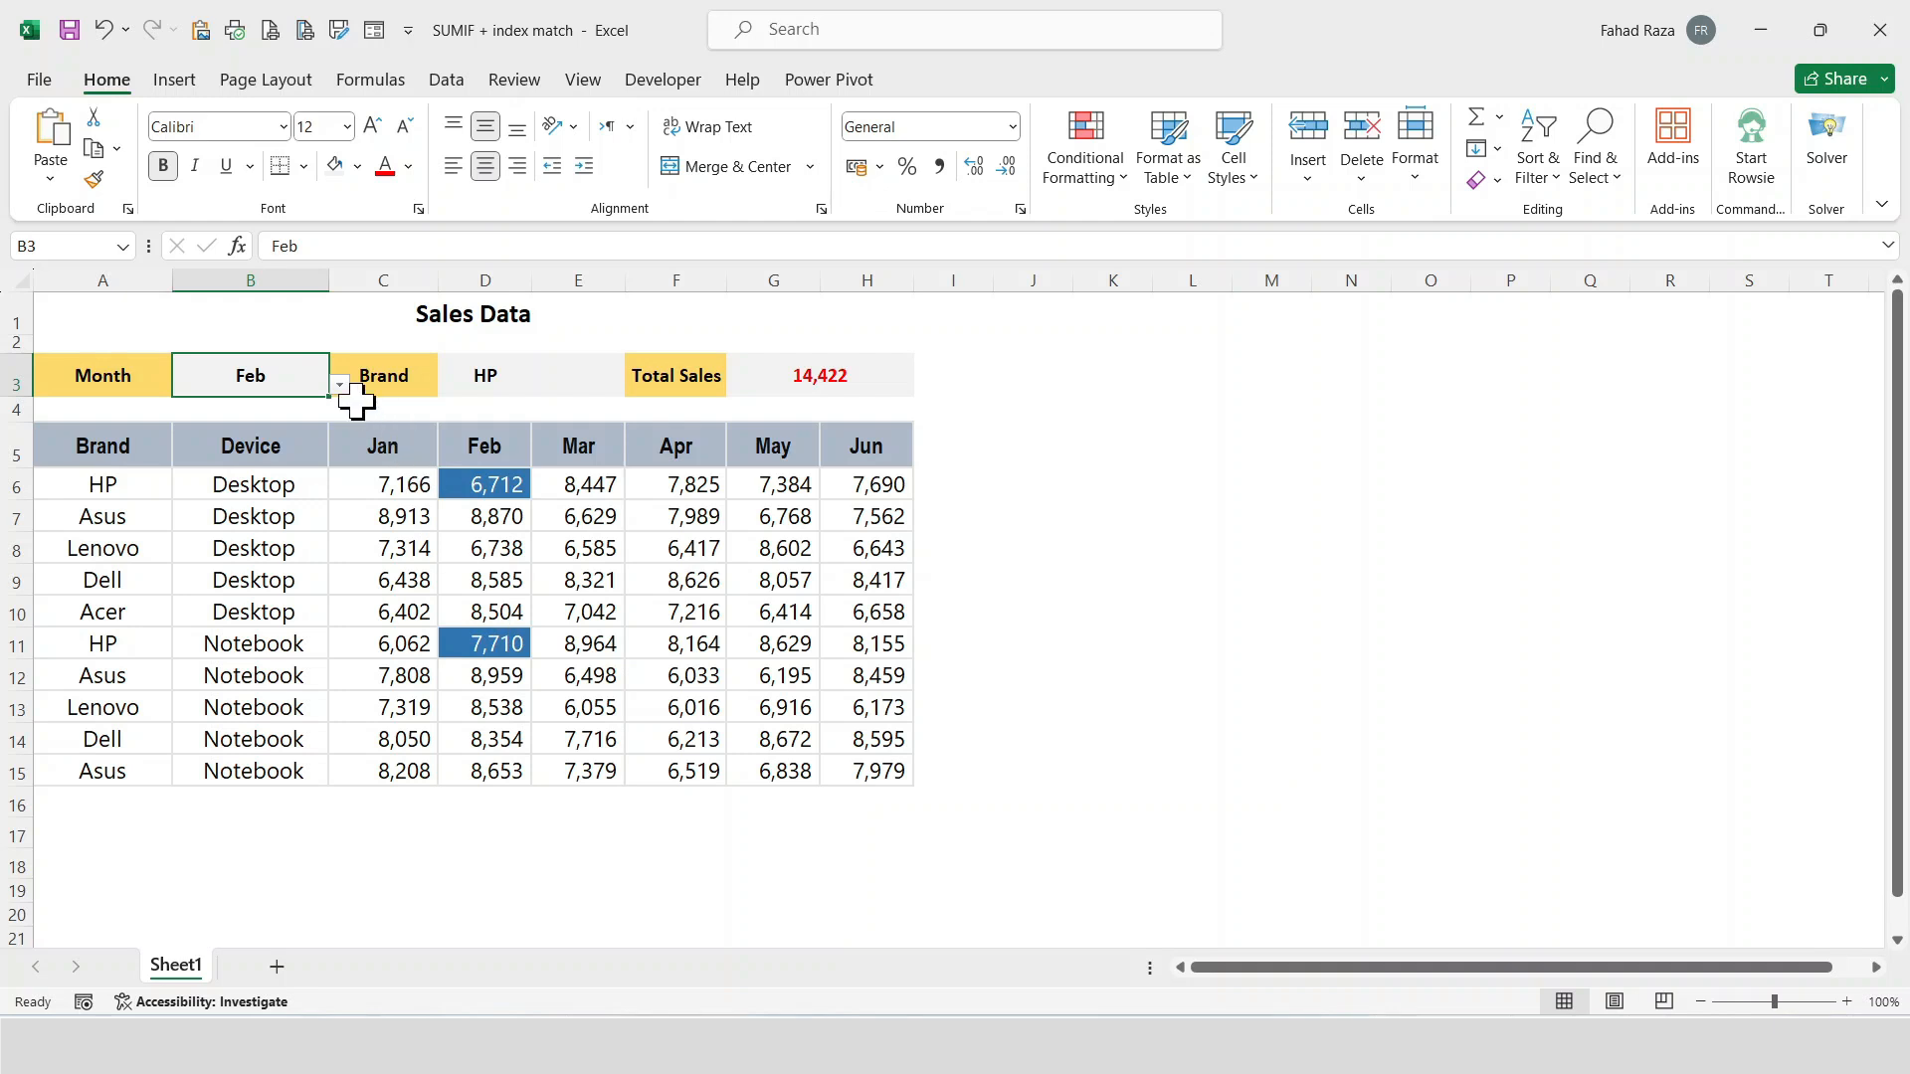
Test the formula by setting the month in B3 to Mar and the brand in D3 to Asus.
left_click(339, 385)
left_click(303, 439)
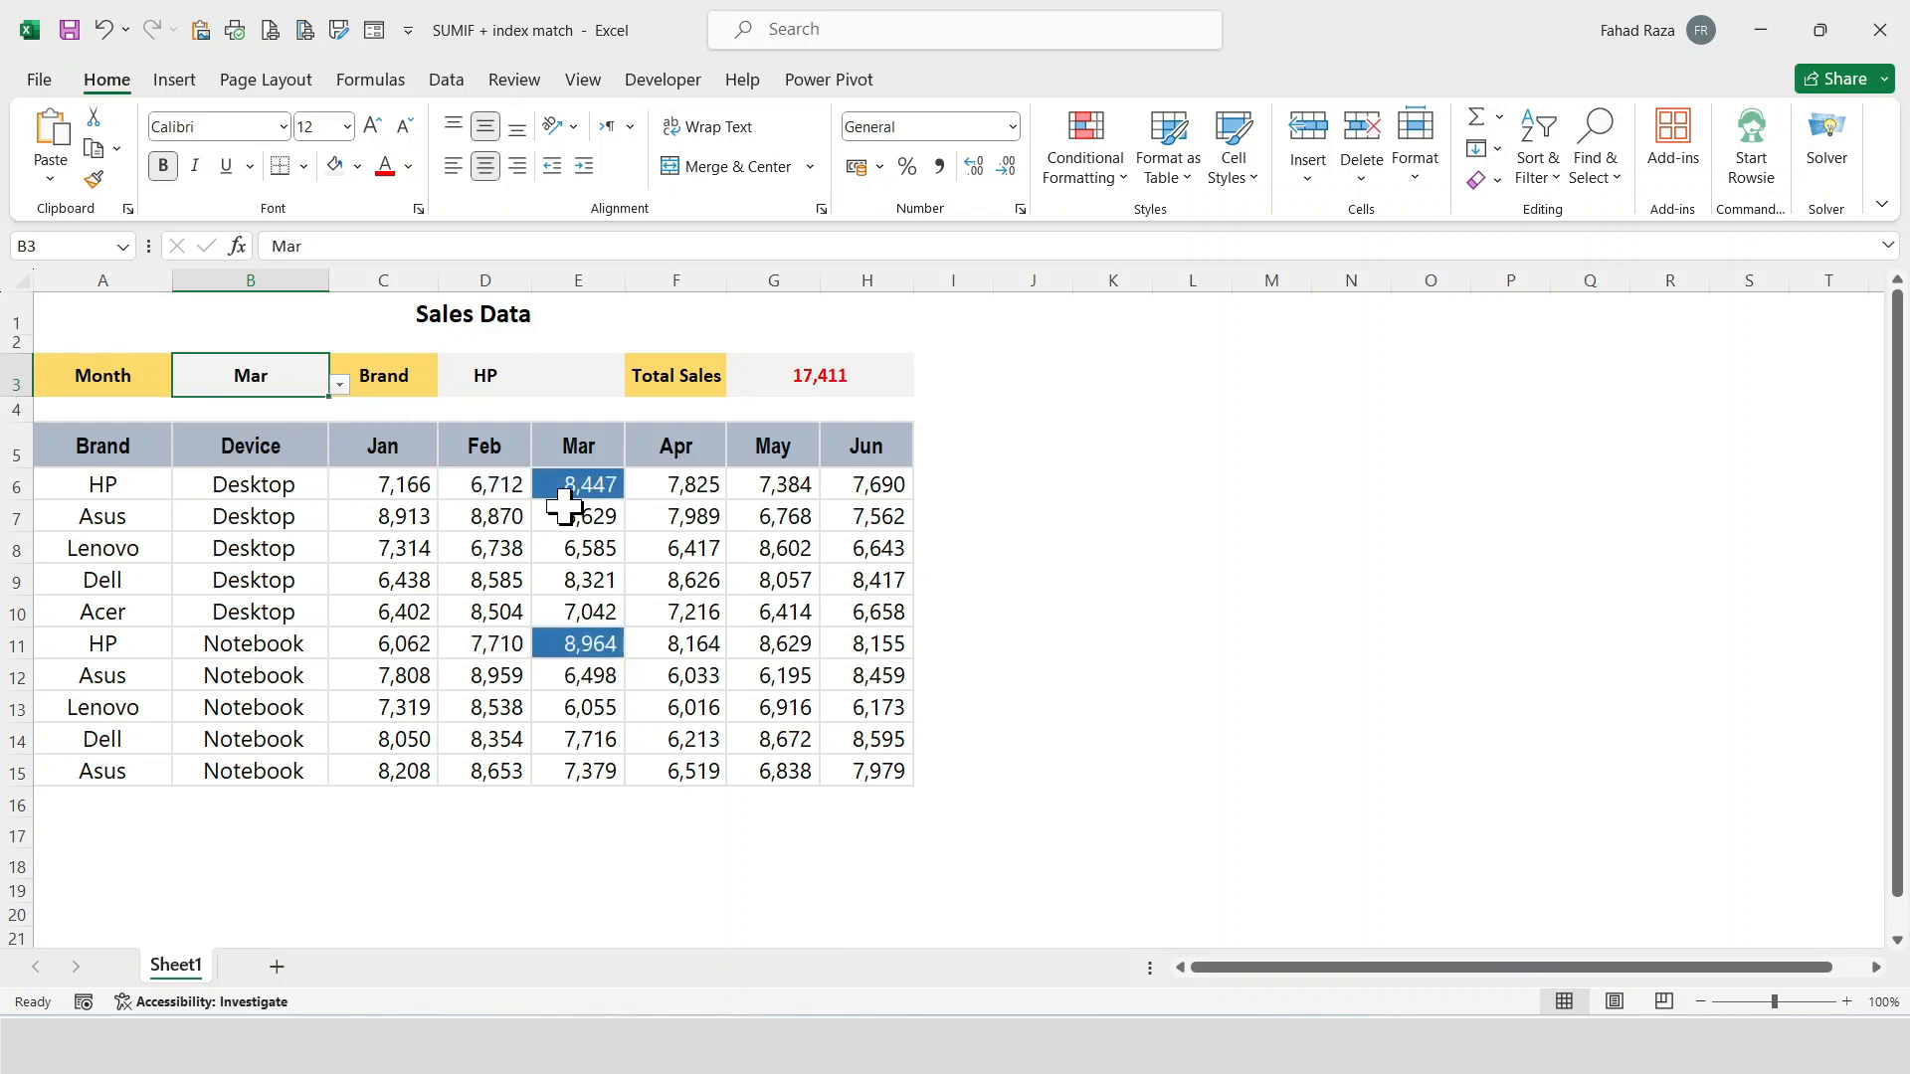
left_click(497, 381)
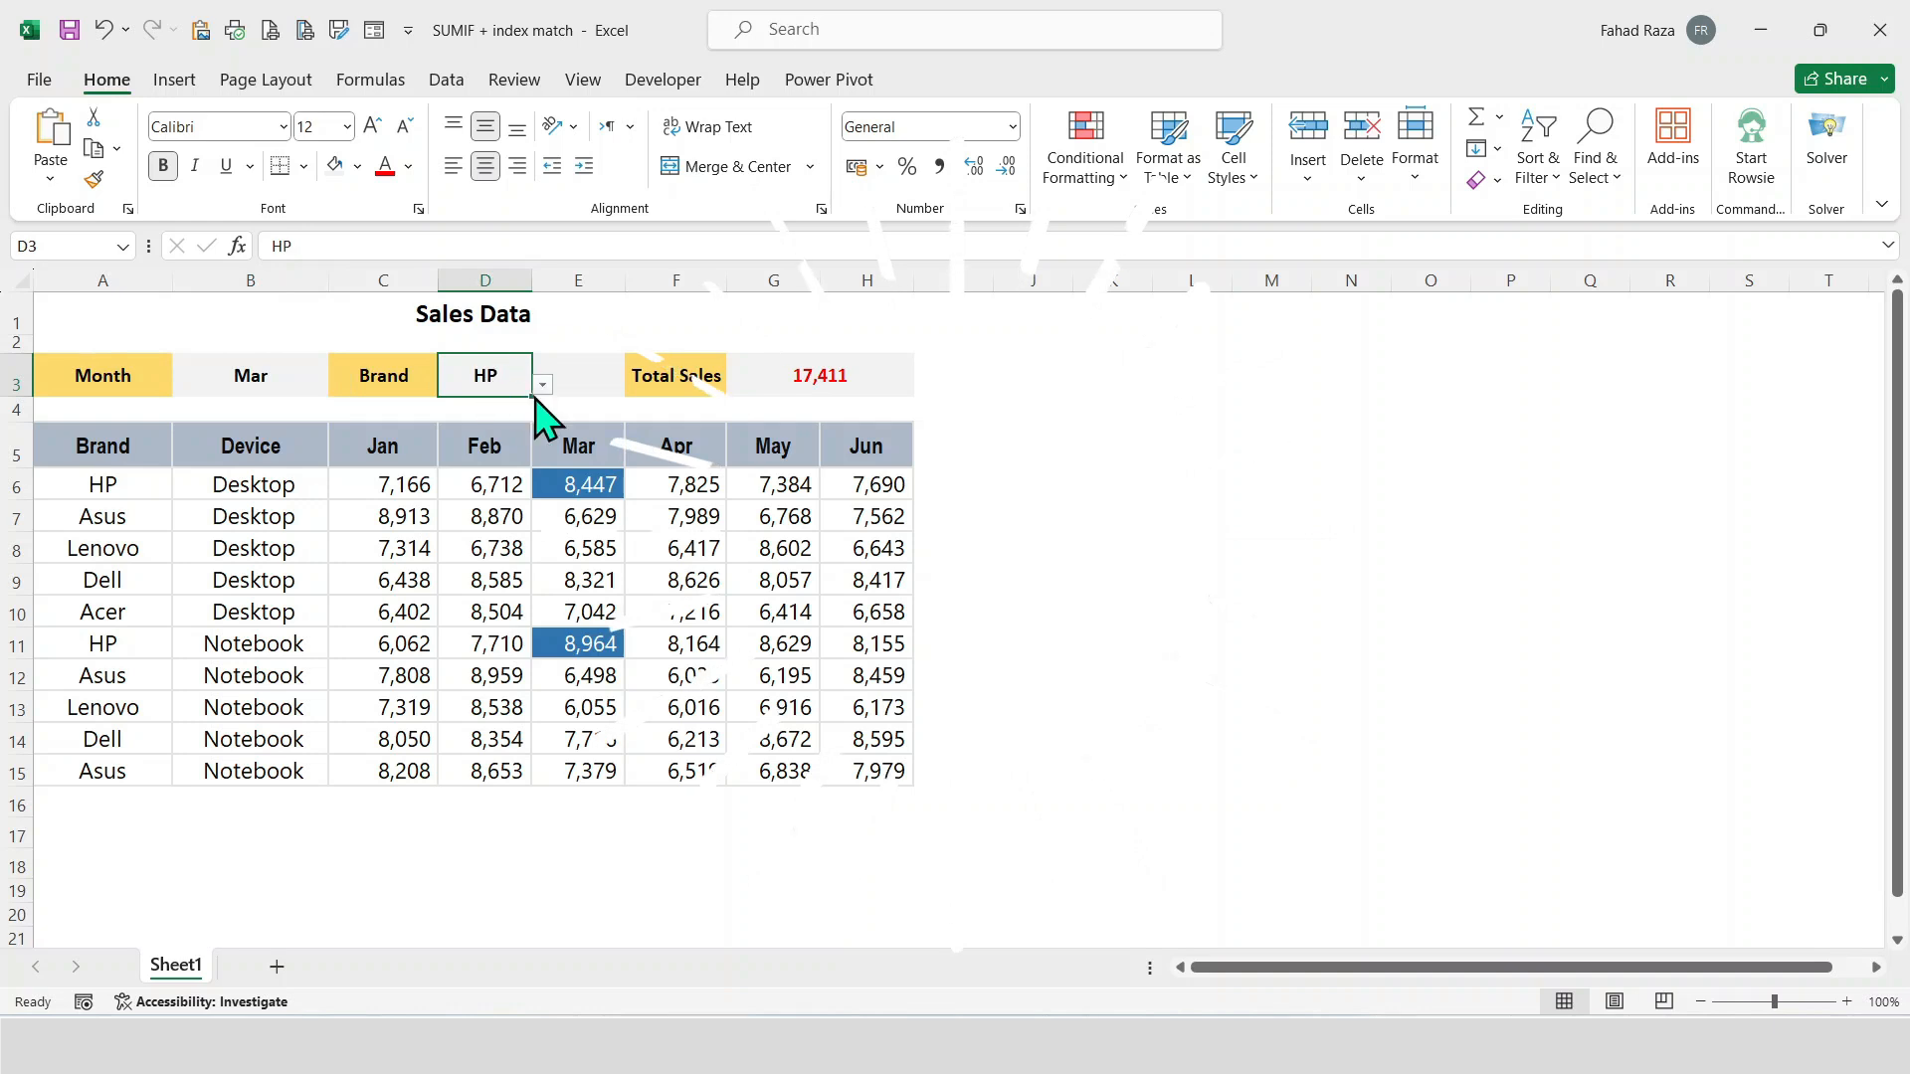
left_click(544, 384)
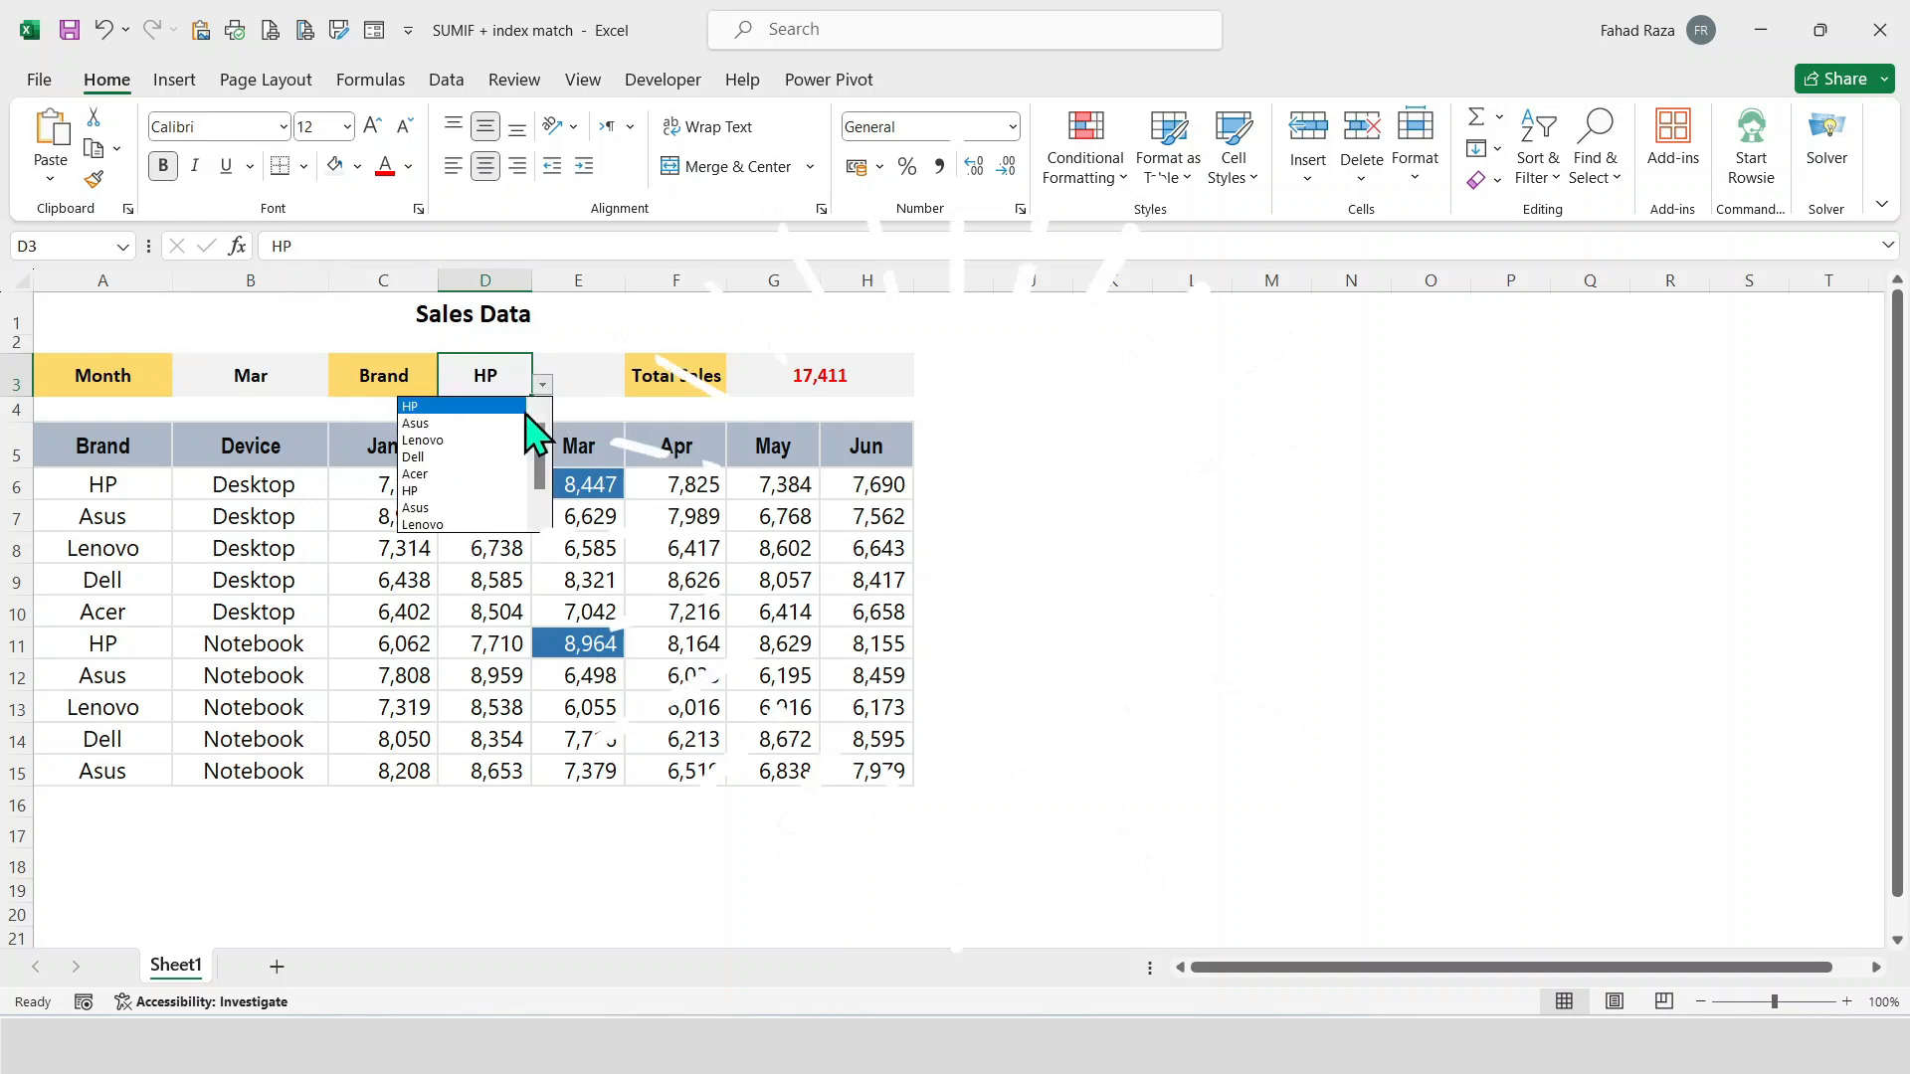
left_click(527, 424)
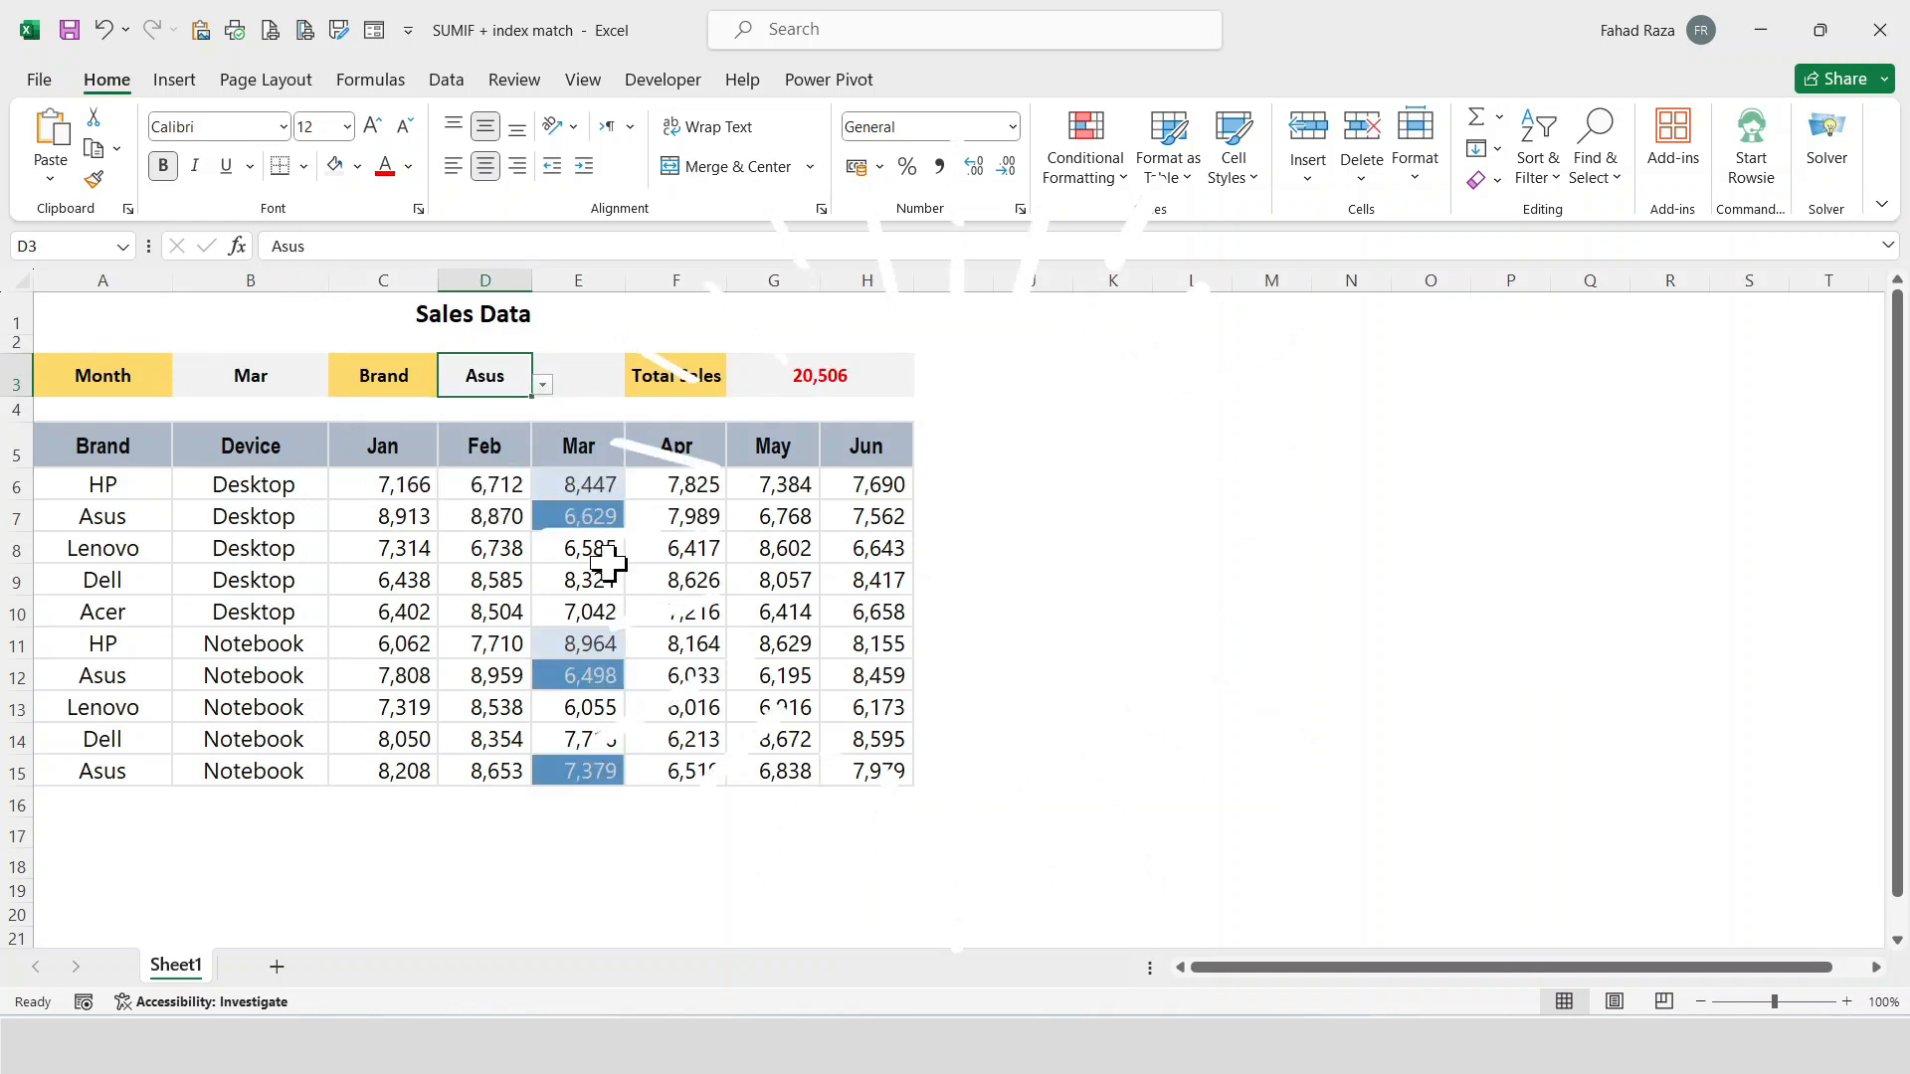
Switch the month in B3 to Feb and the brand in D3 to Lenovo.
left_click(260, 375)
left_click(339, 384)
left_click(303, 422)
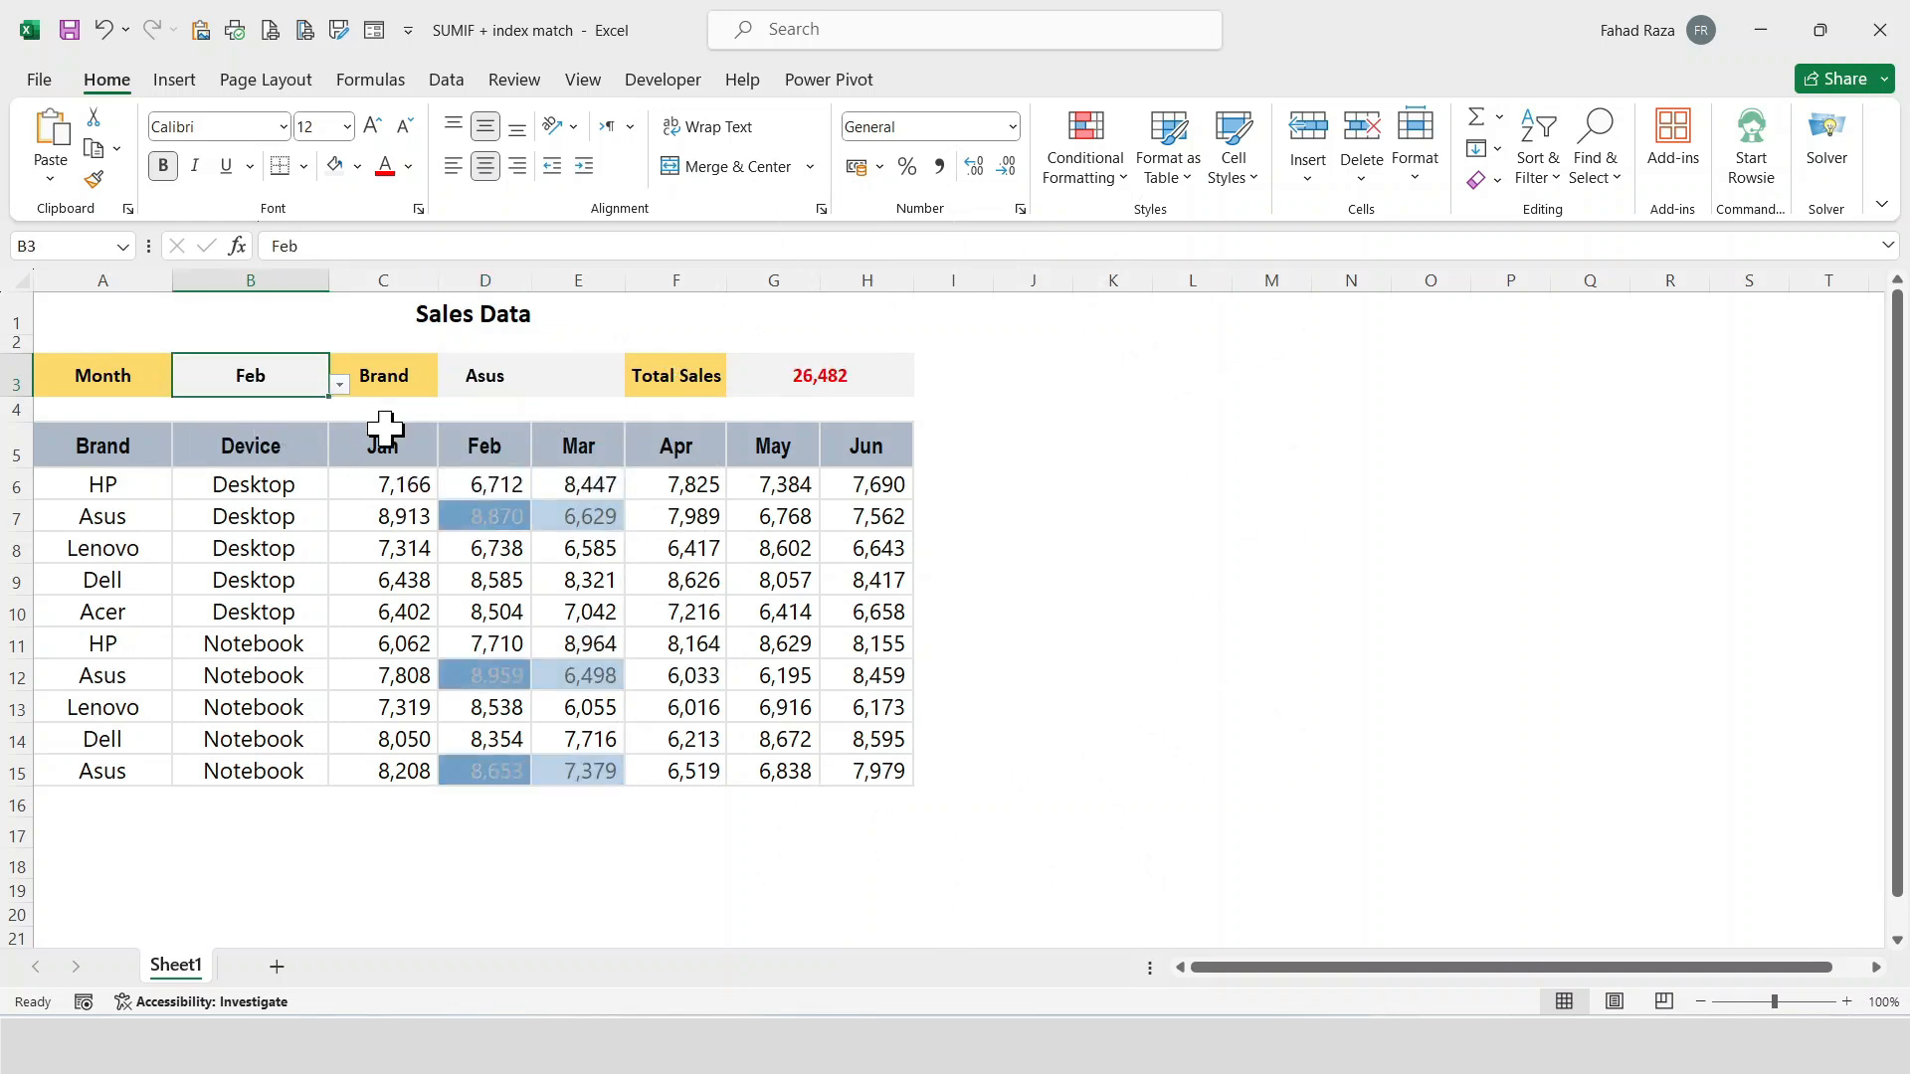
left_click(495, 383)
left_click(543, 383)
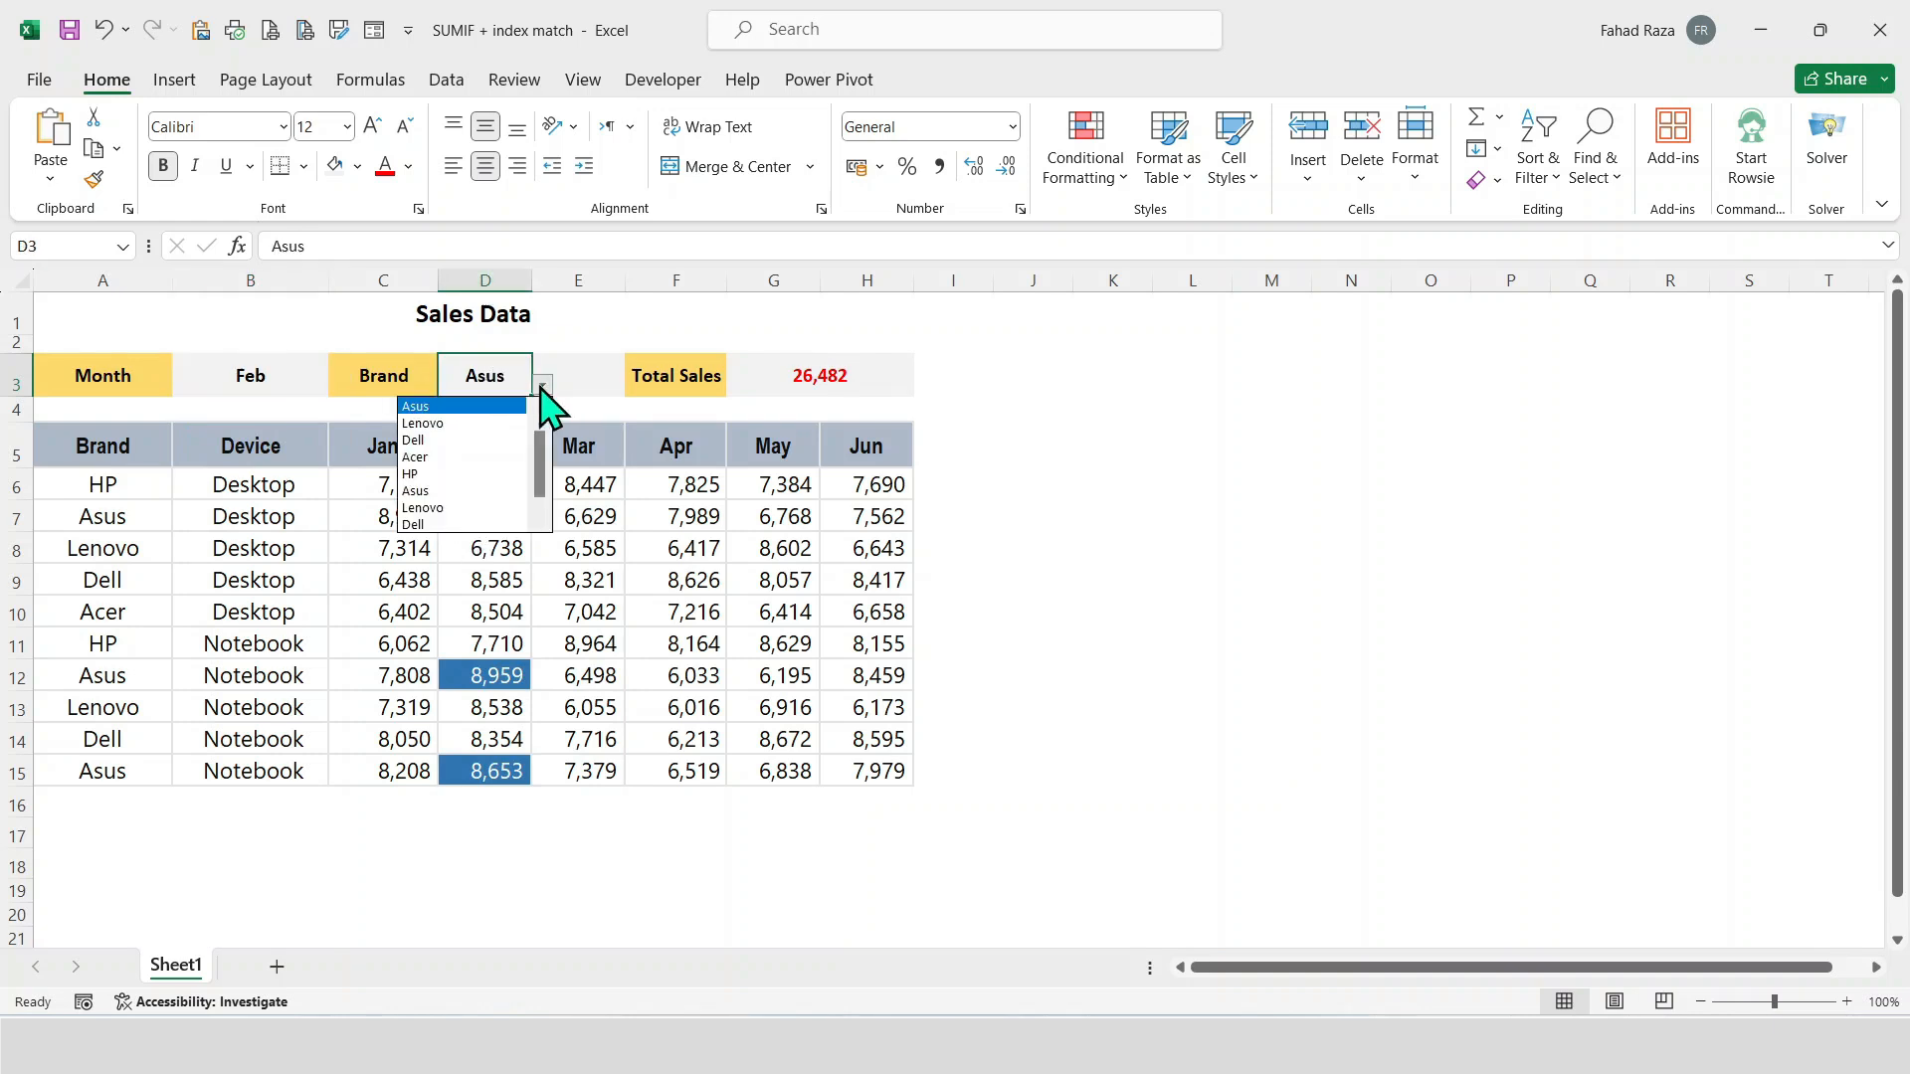
left_click(422, 423)
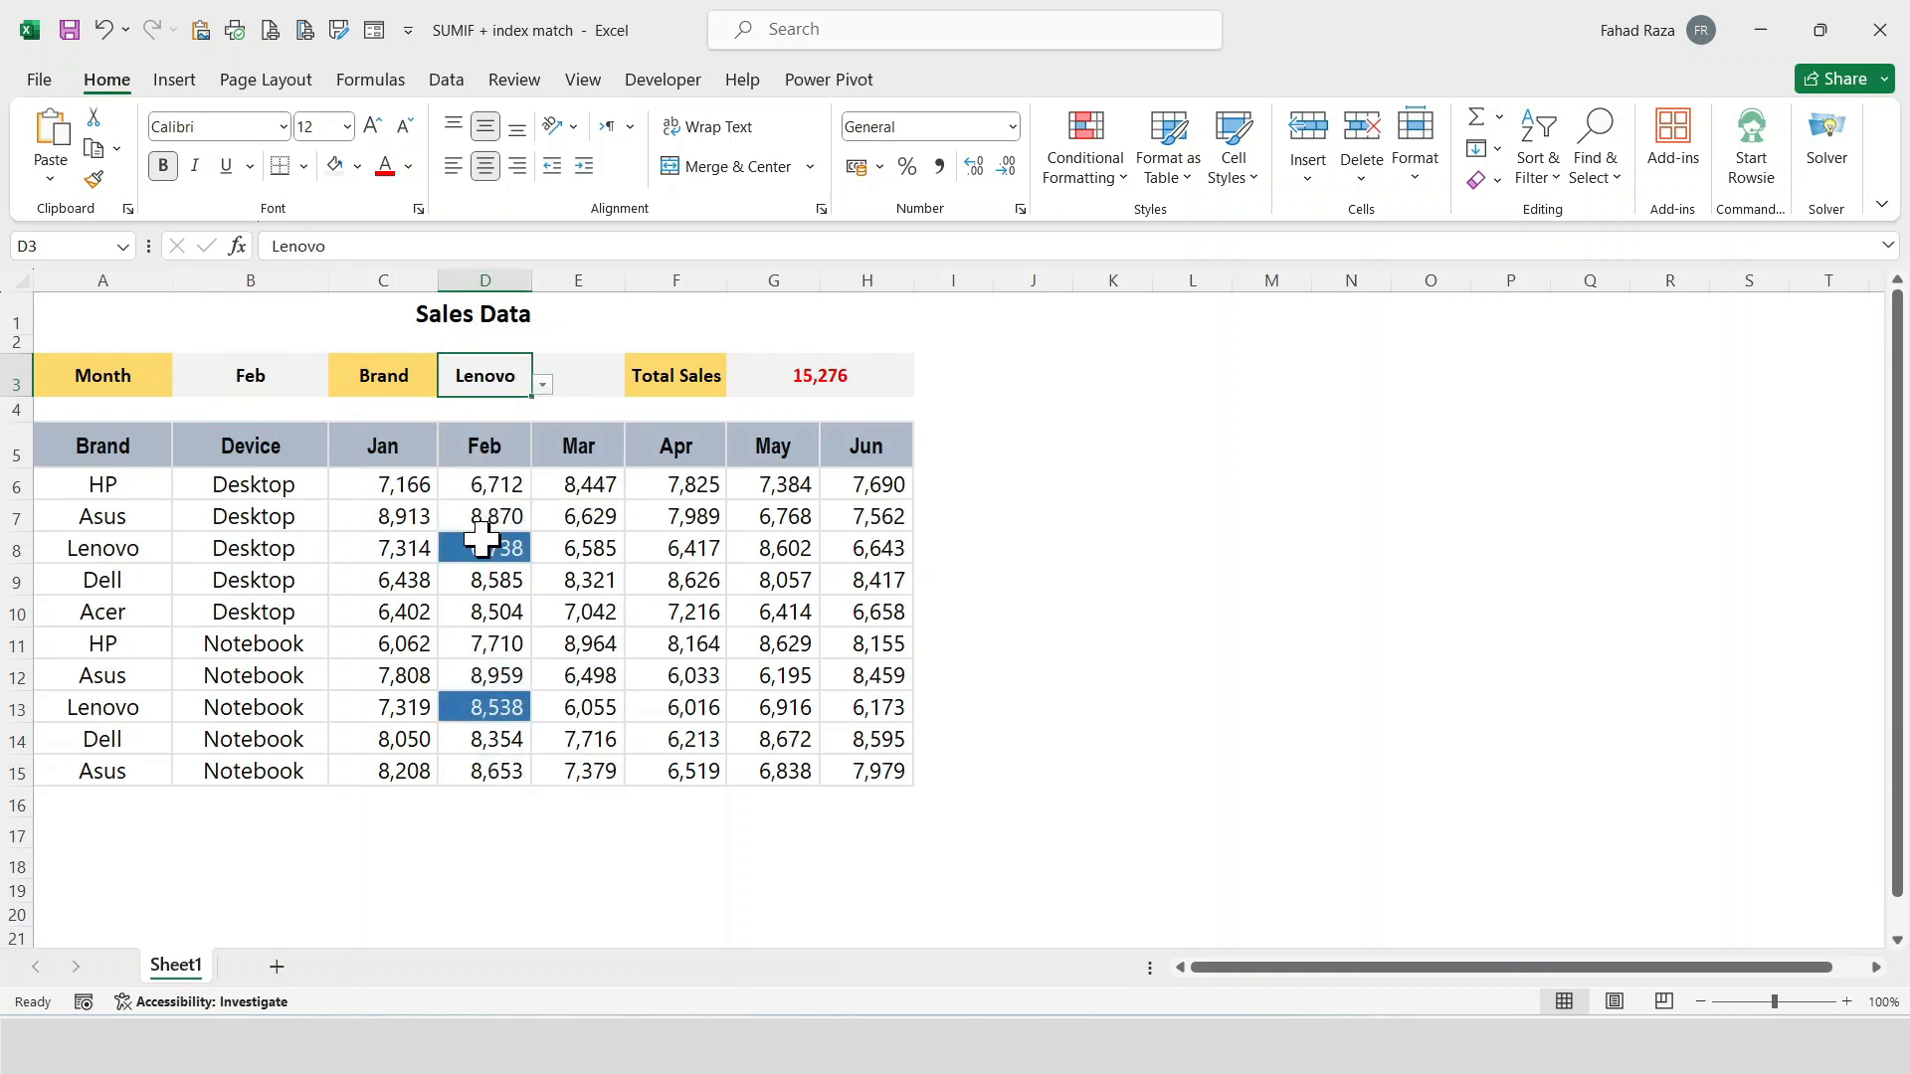
Set the month in B3 to May and the brand in D3 to Asus.
left_click(296, 393)
left_click(339, 384)
left_click(289, 494)
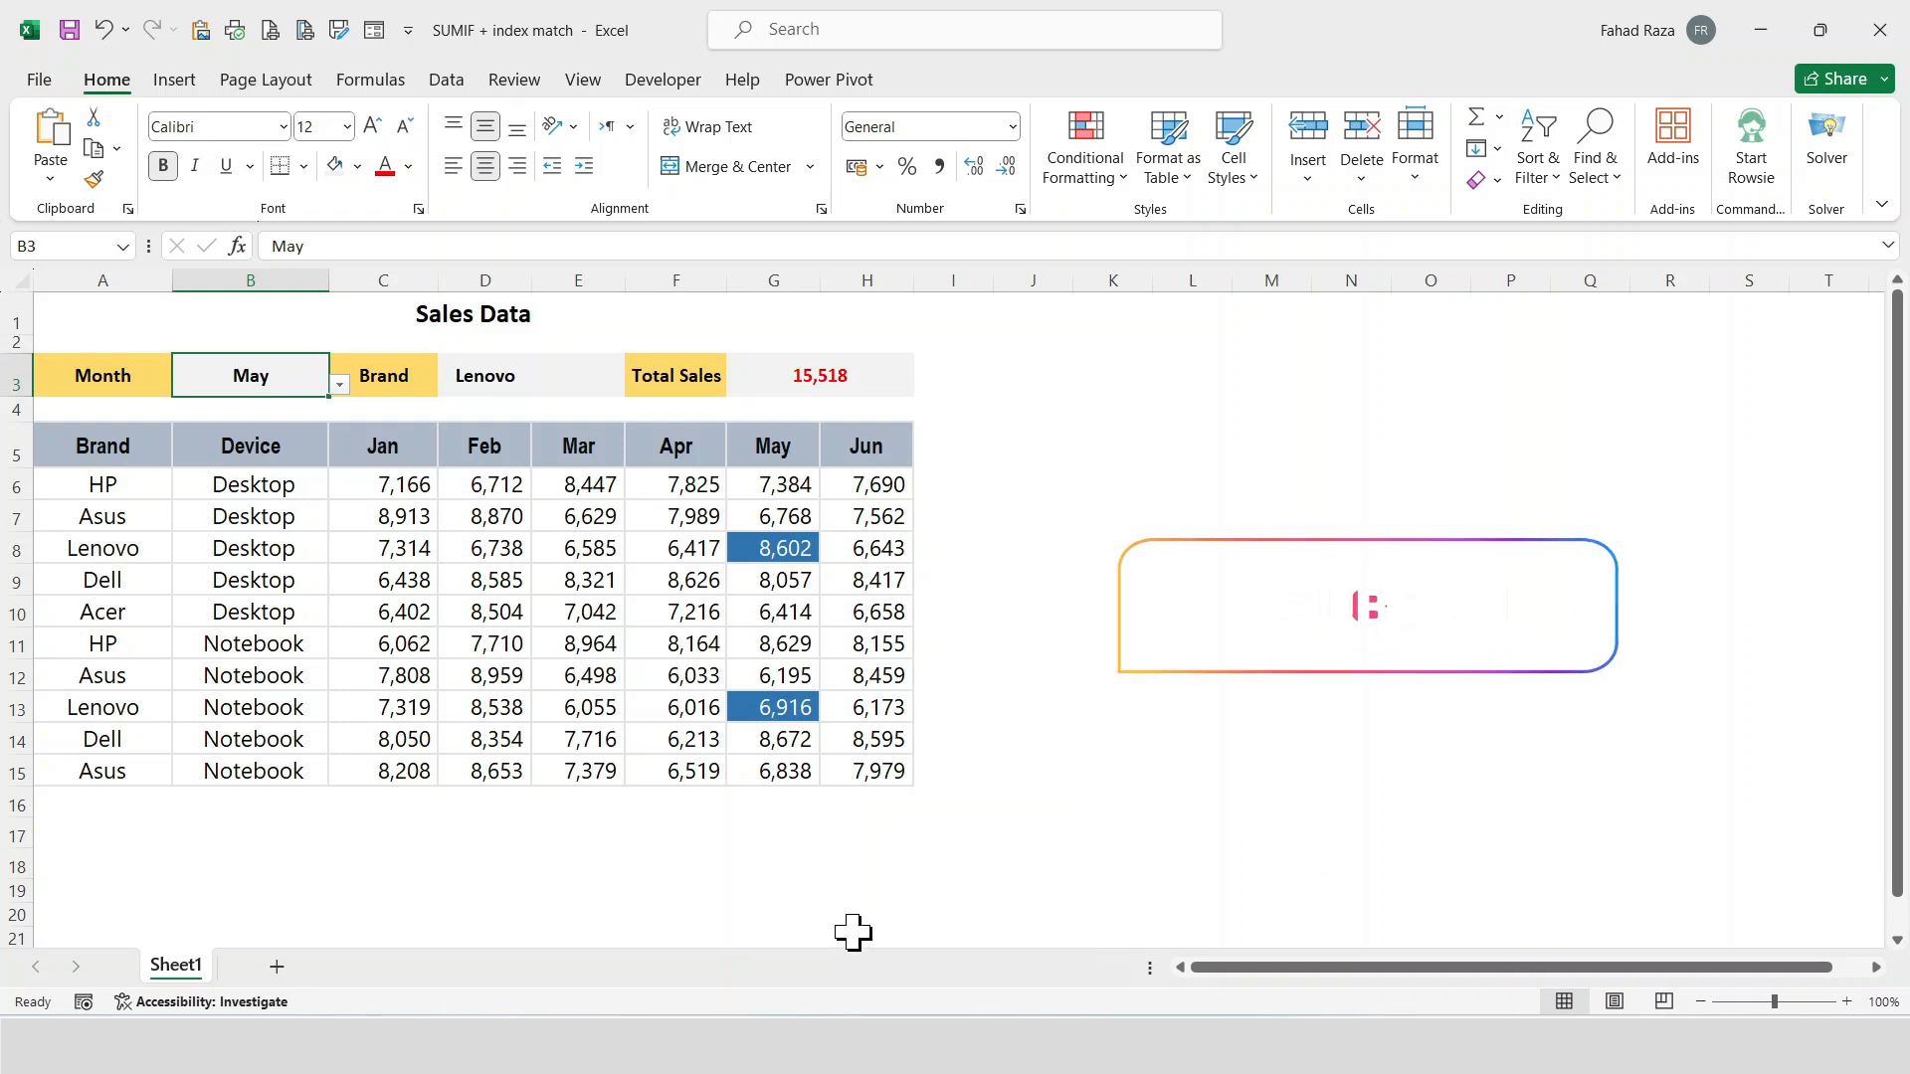
left_click(462, 375)
left_click(542, 384)
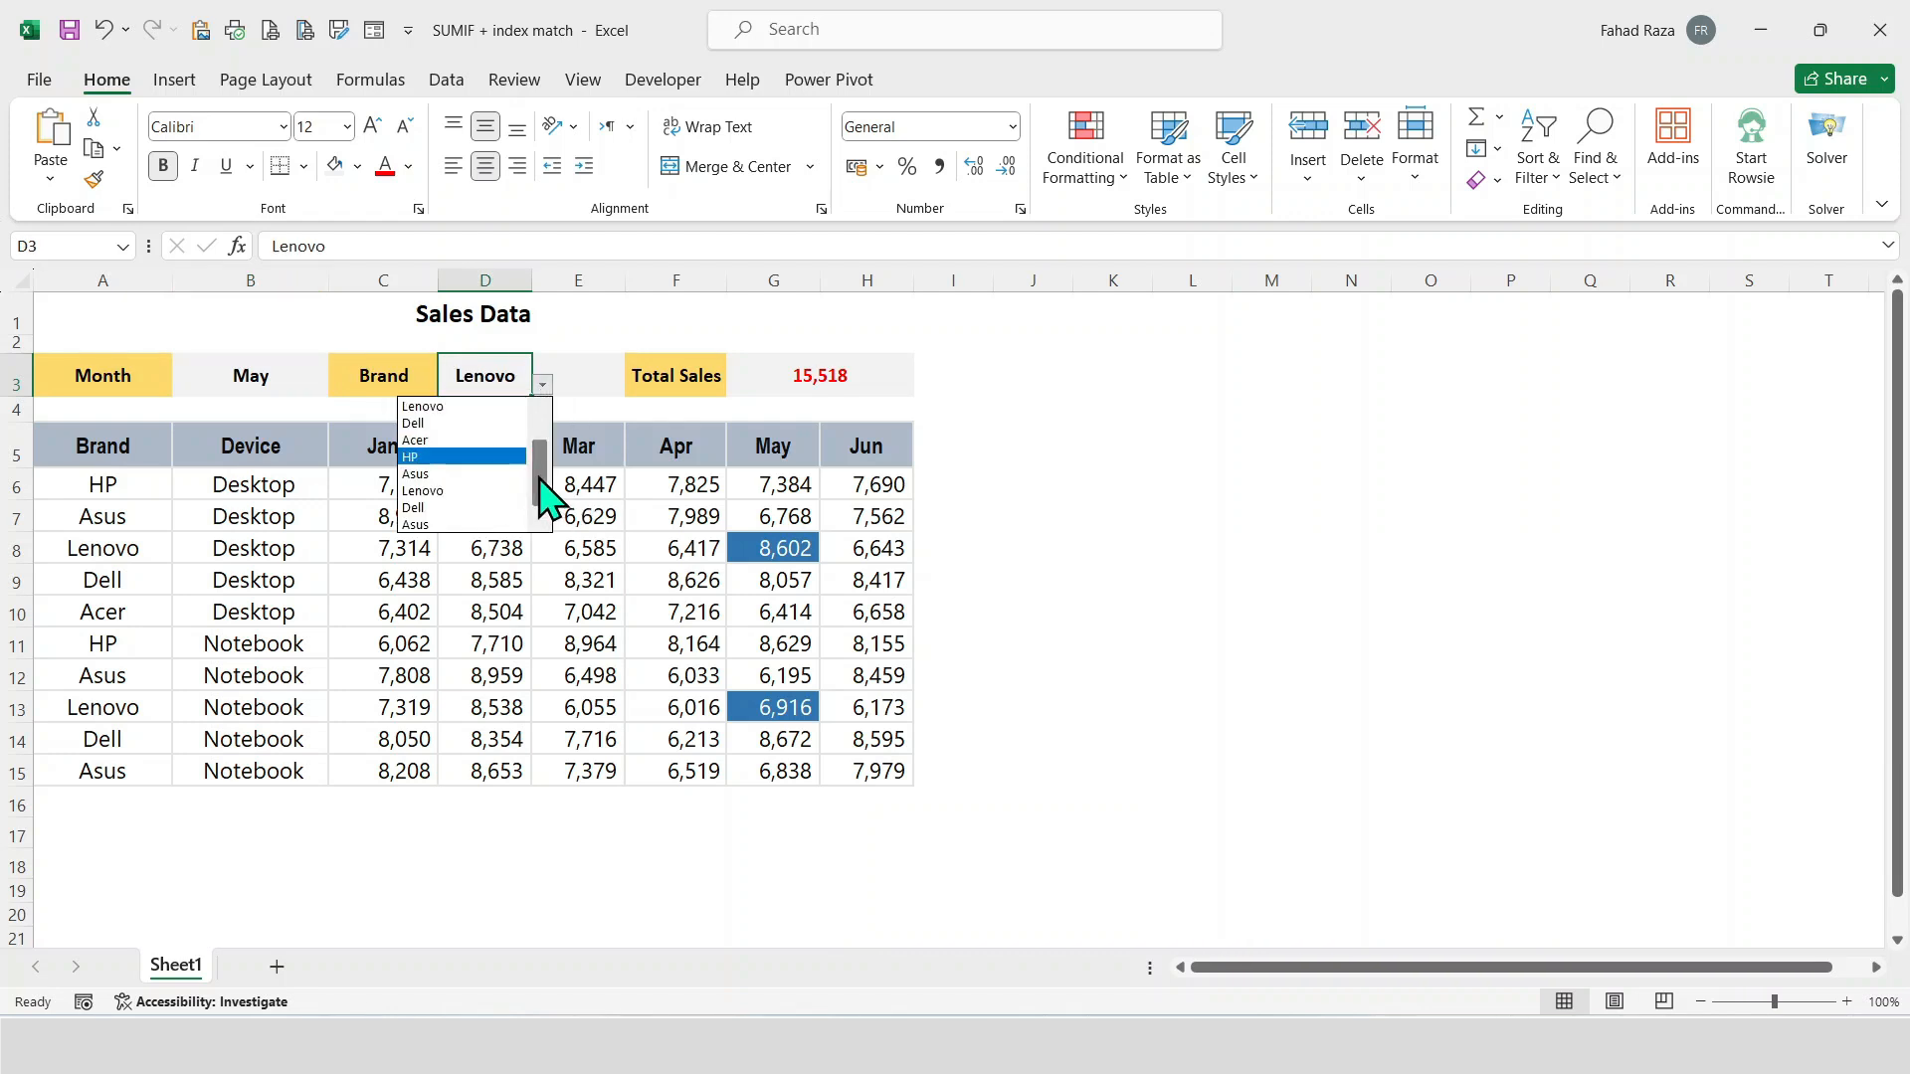
left_click(426, 419)
Change the month in B3 to Mar and select empty cell J9 outside the table.
left_click(286, 375)
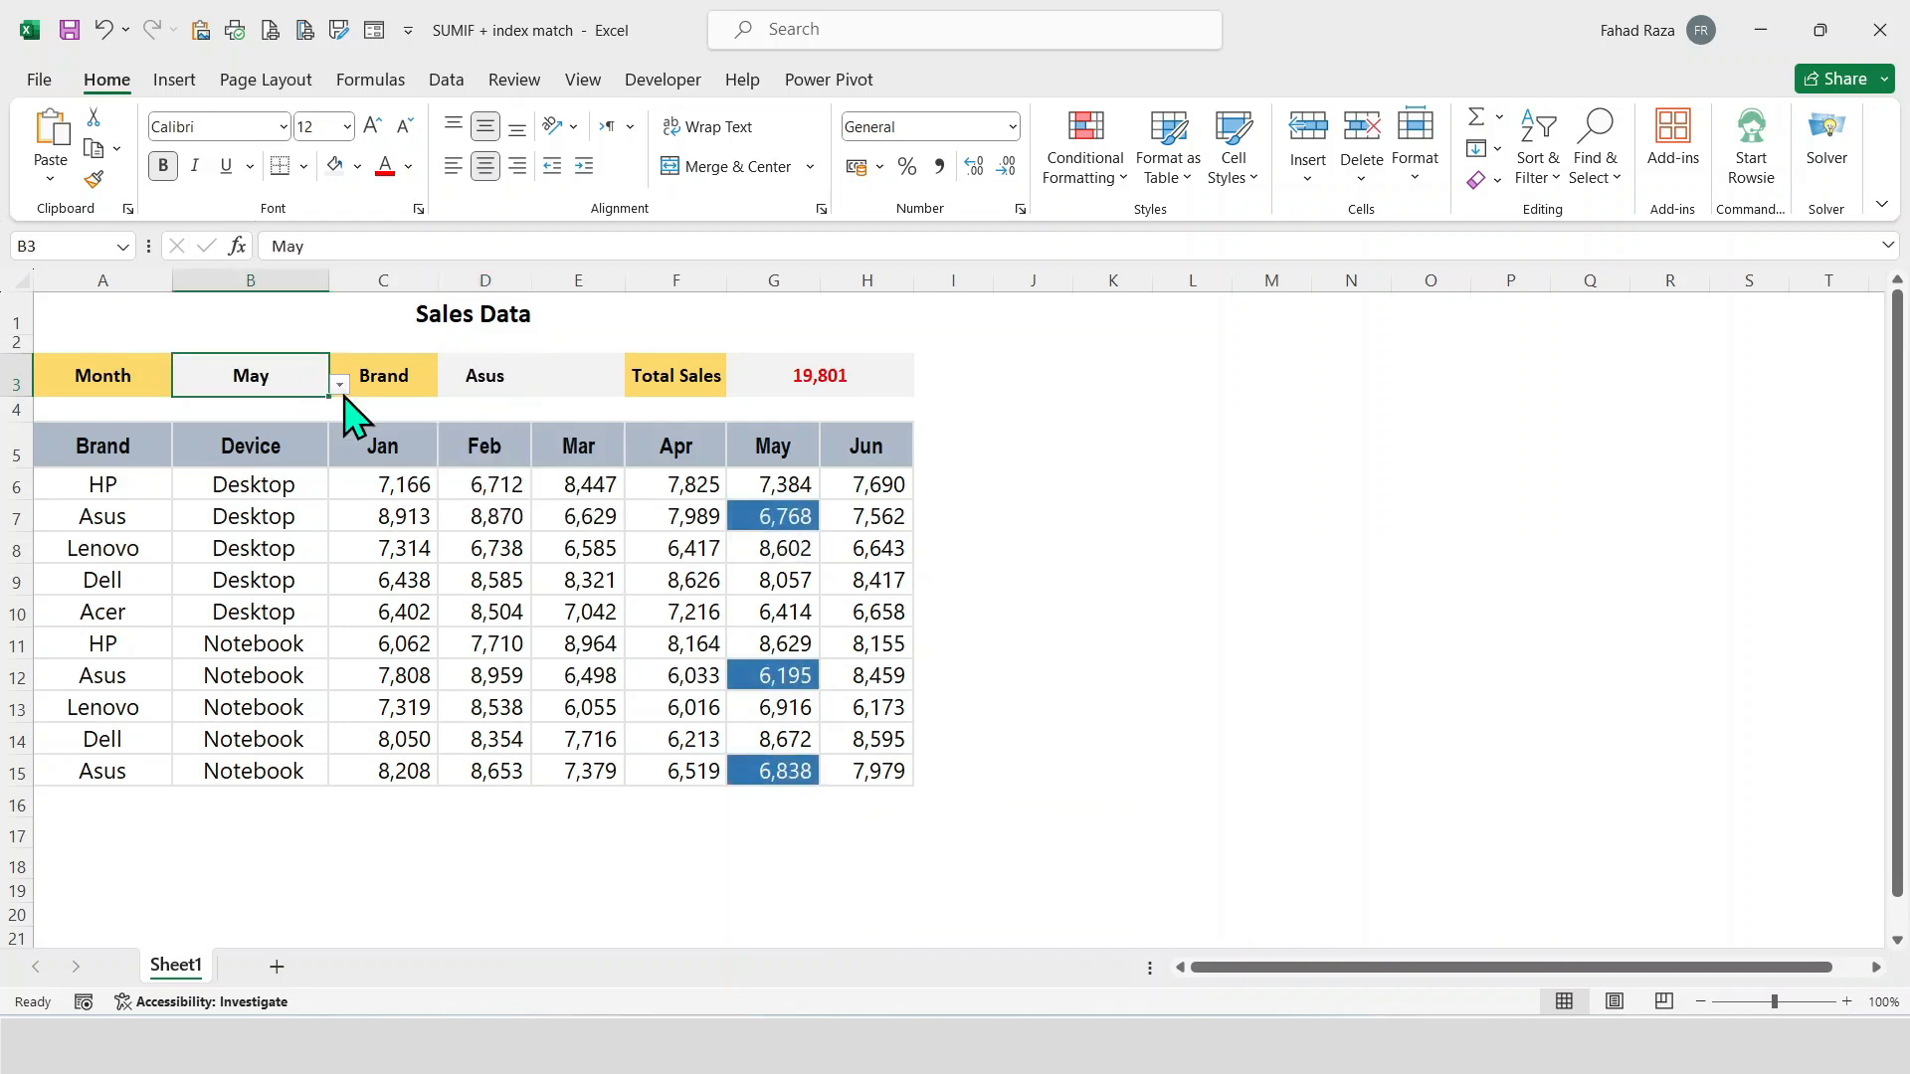
left_click(340, 384)
left_click(283, 447)
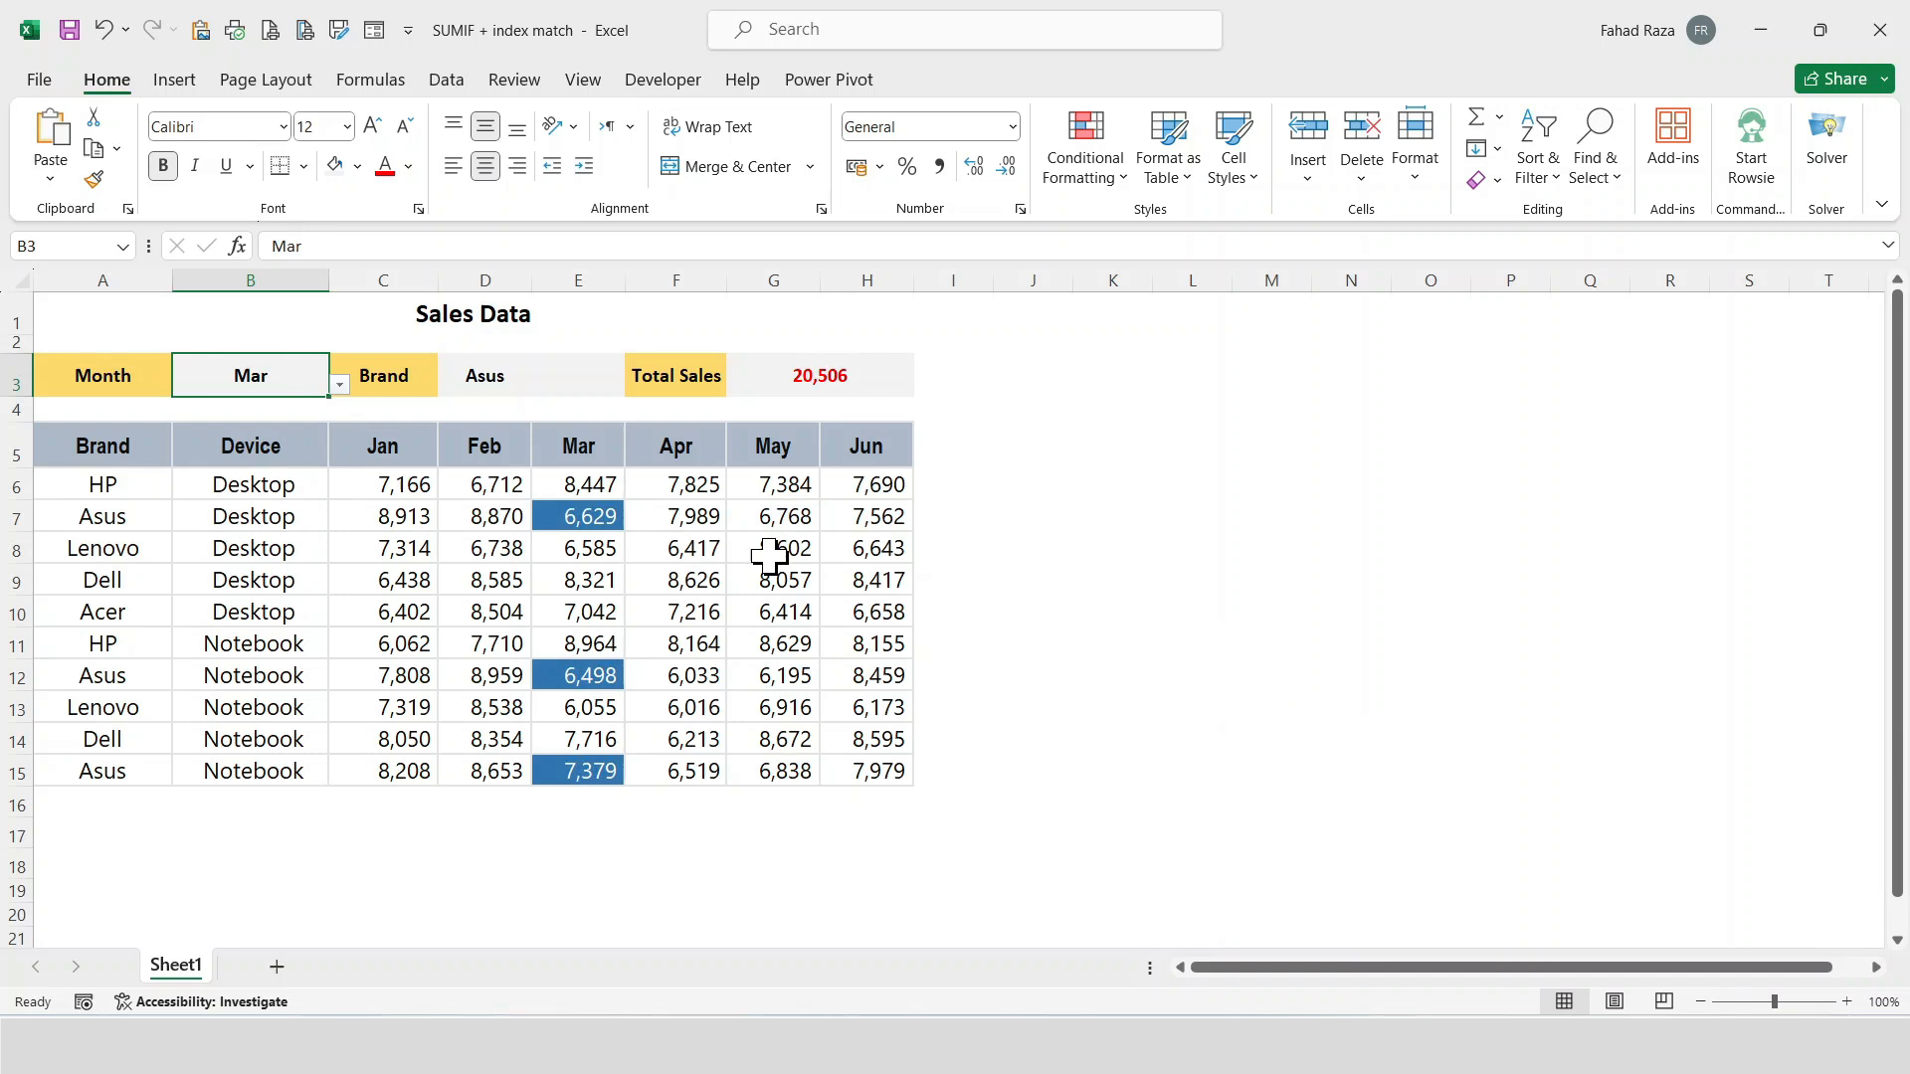
left_click(1036, 570)
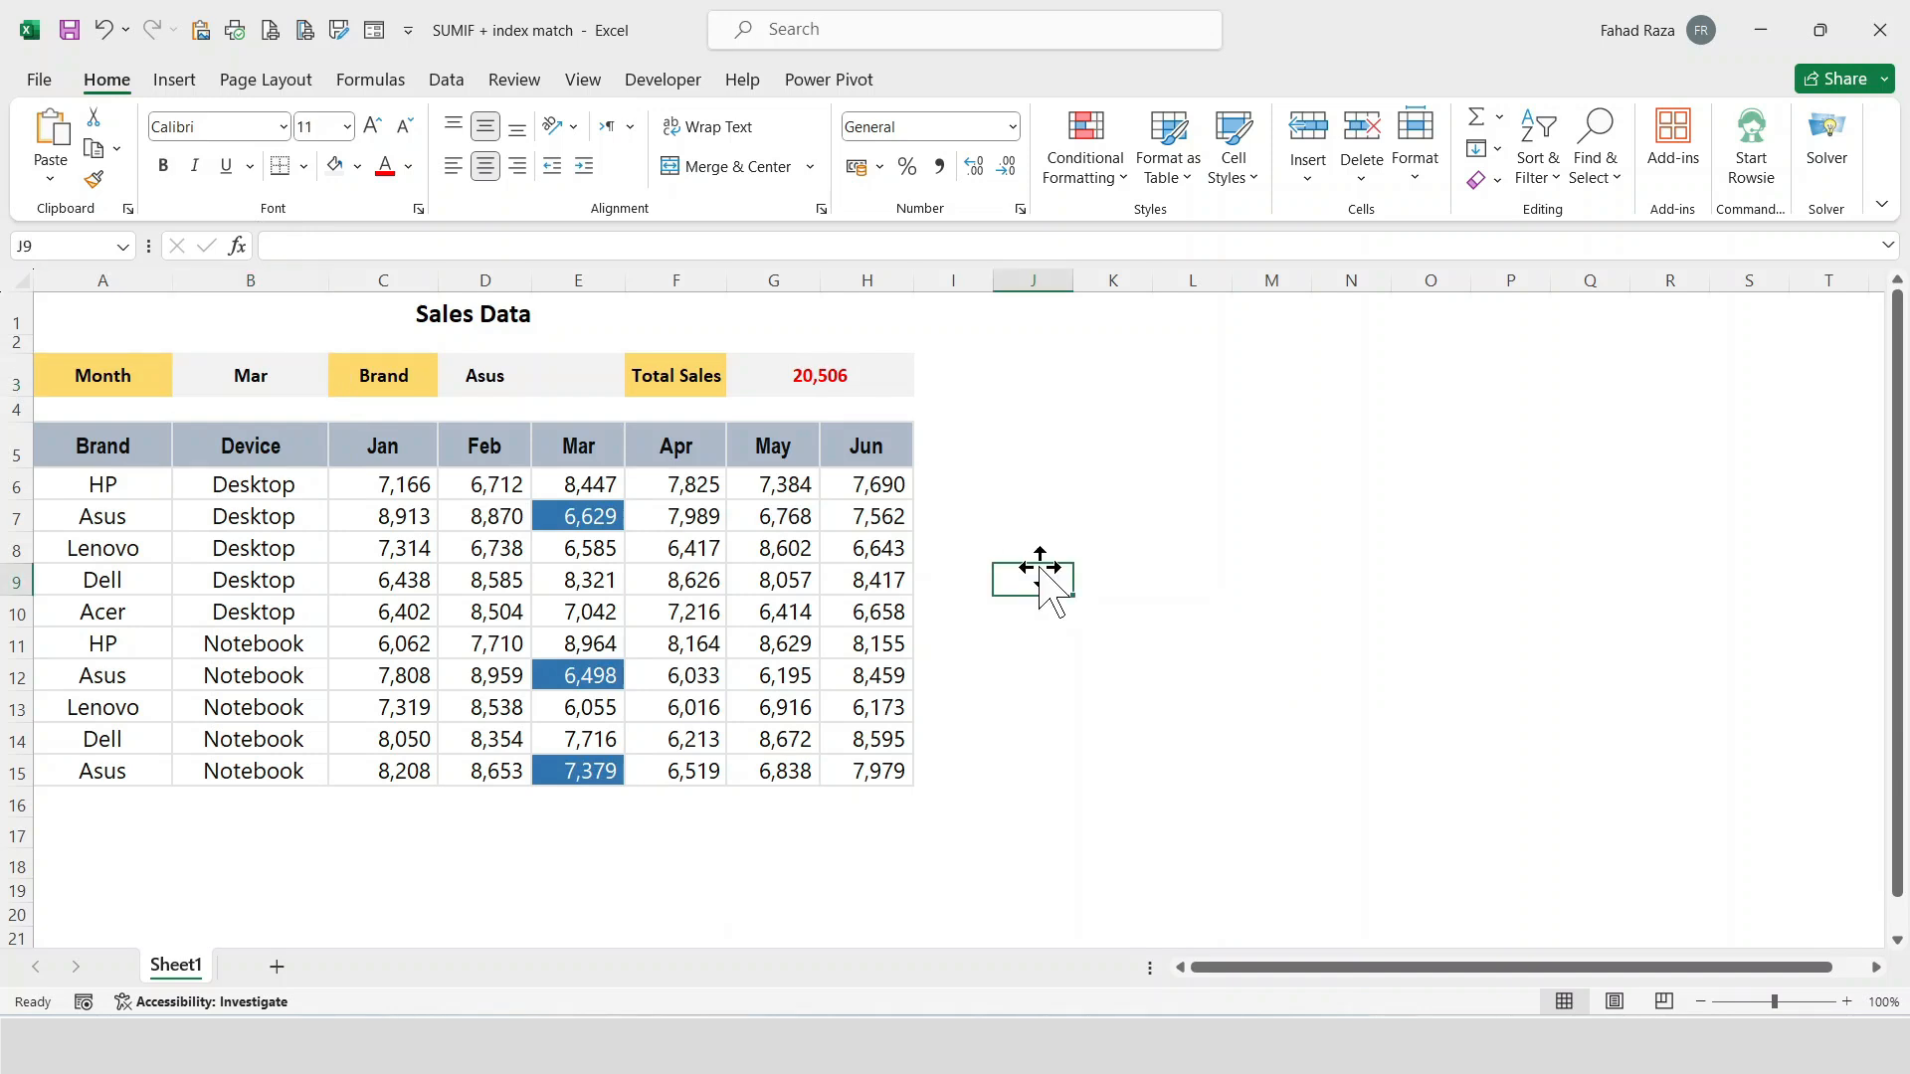